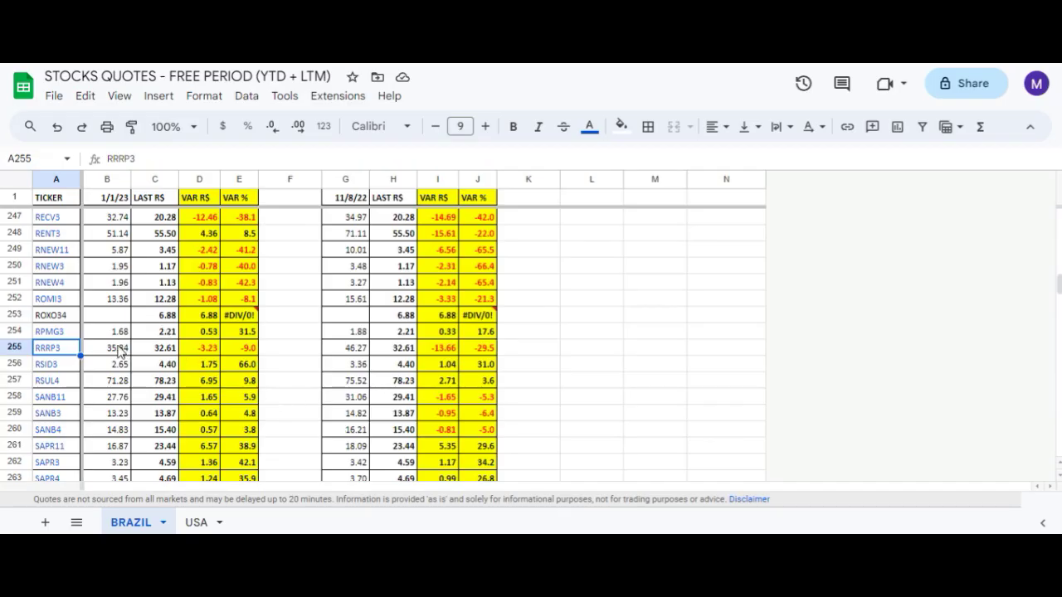
Examine the RRRP3 row's prices and variations for the periods starting 1/1/23 and 11/8/22, cell by cell
left_click(124, 350)
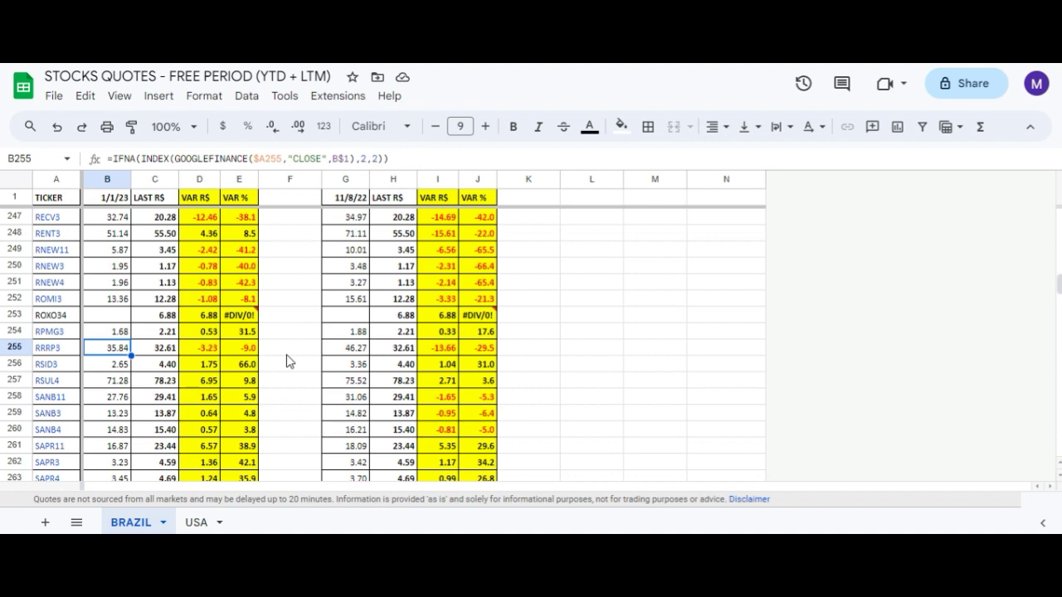
key("Right")
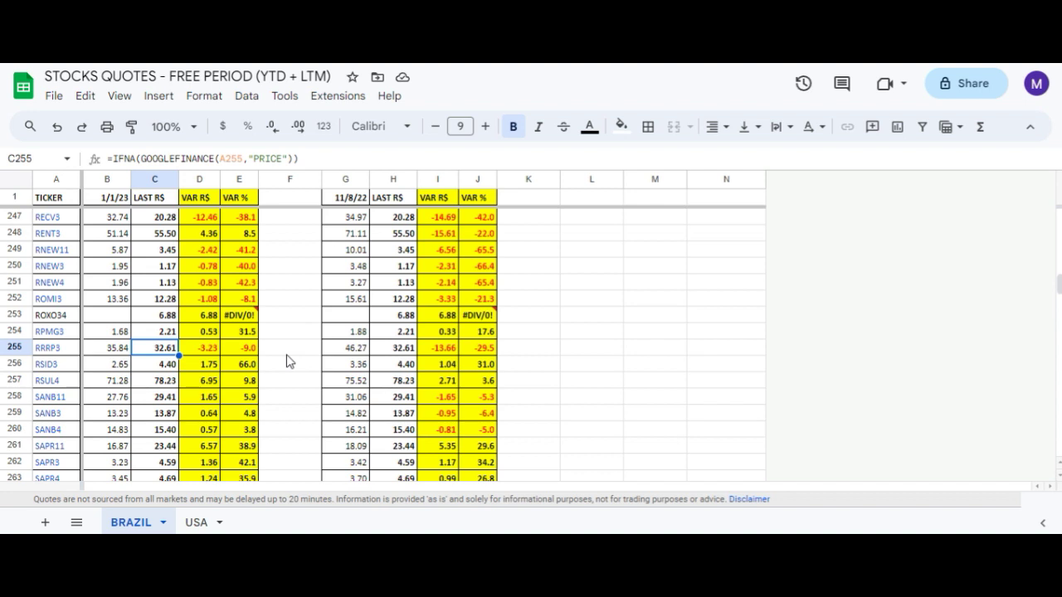
key("Right")
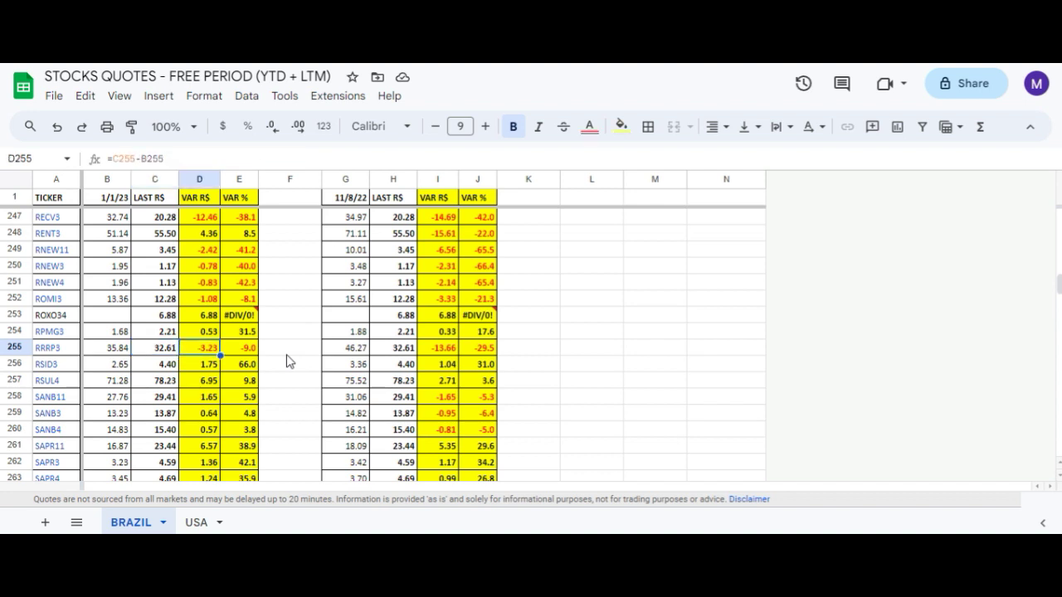
key("Right")
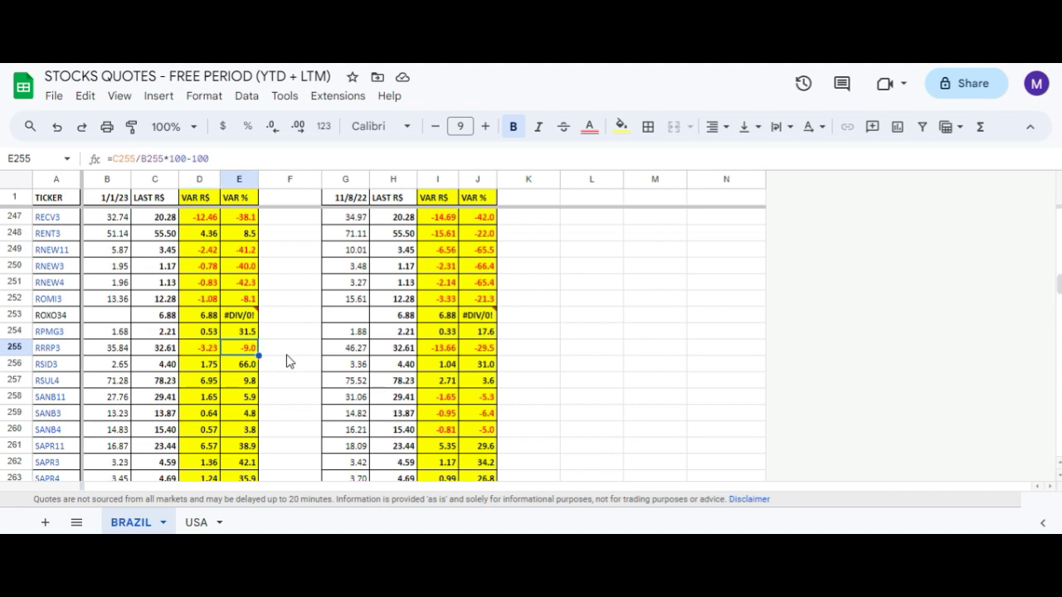
key("Right")
key("Right")
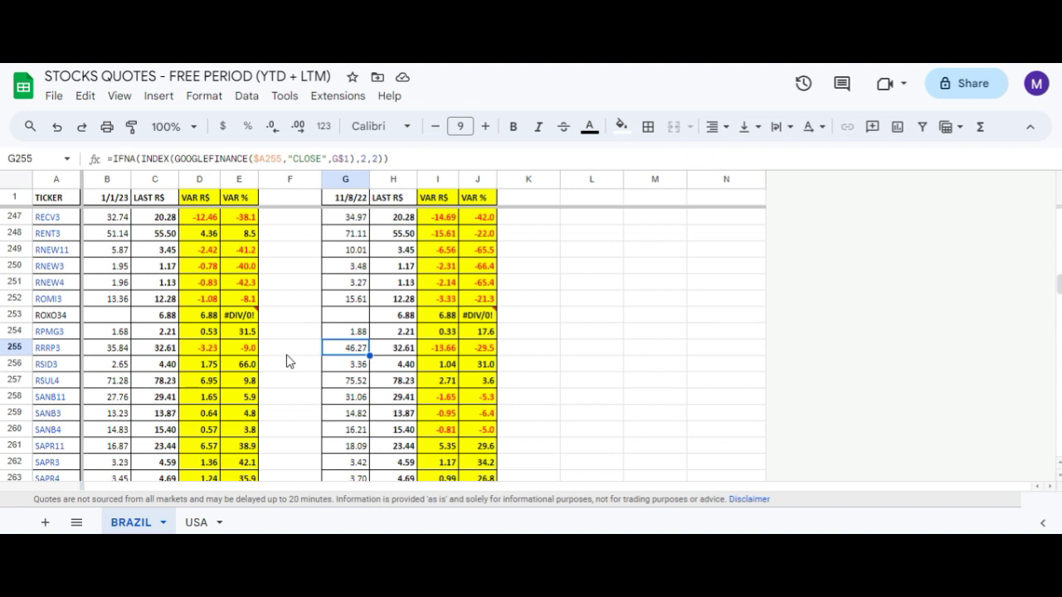
key("Right")
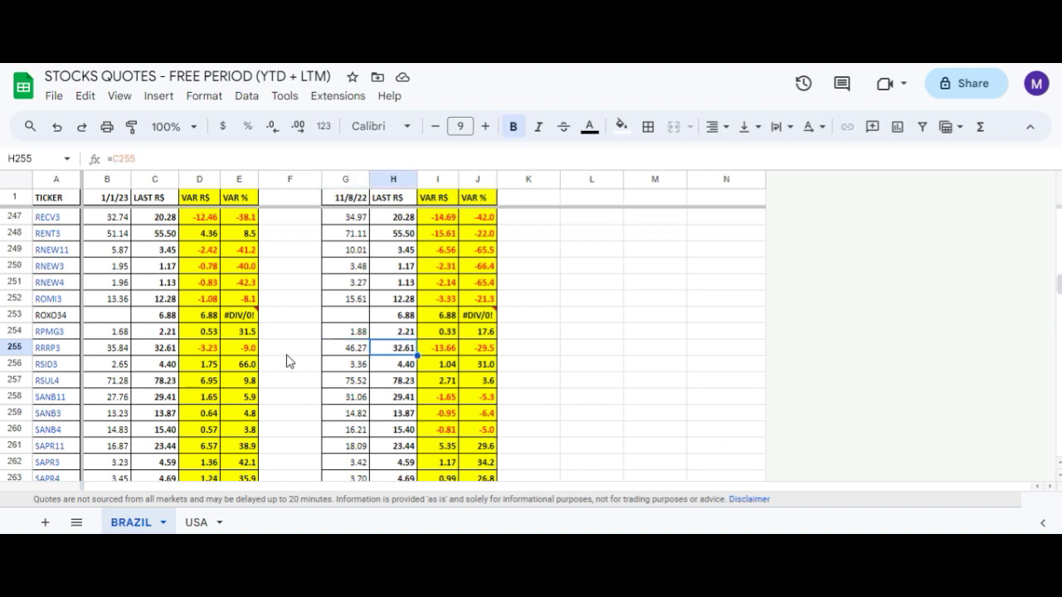
key("Right")
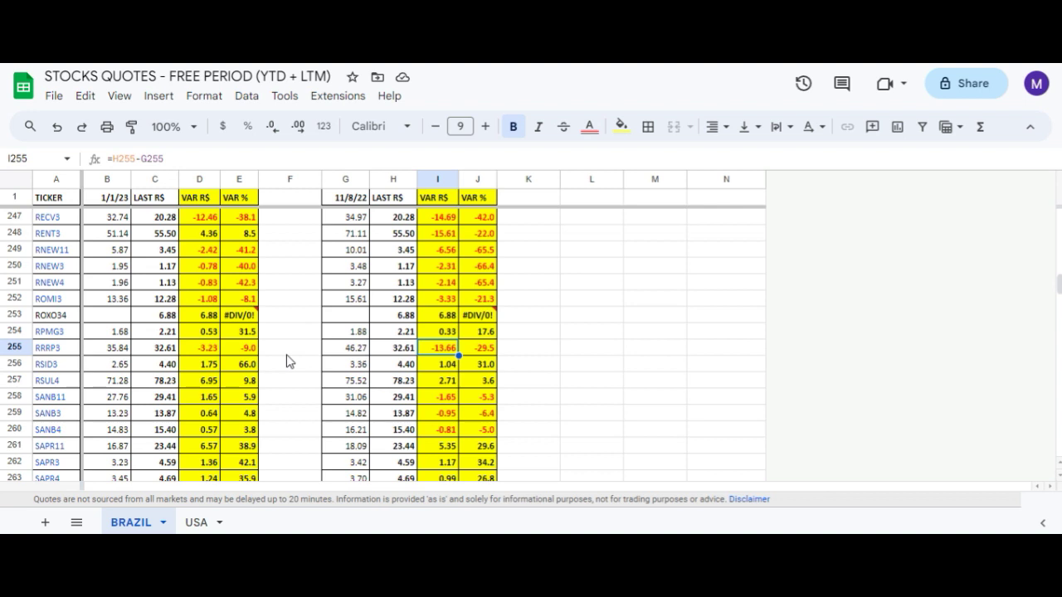
key("Right")
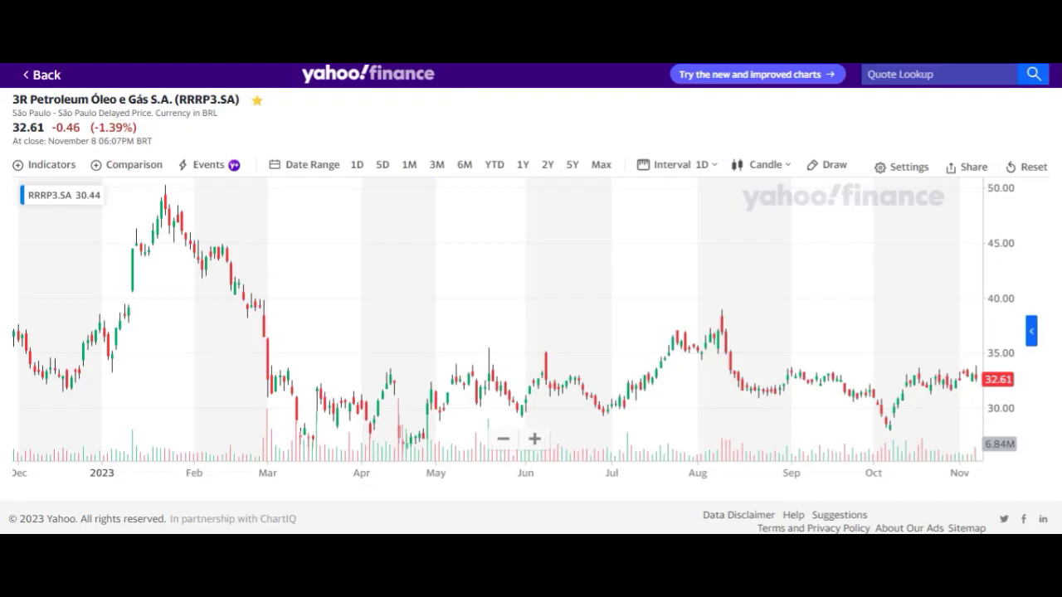
Switch to the Yahoo Finance chart of RRRP3.SA and examine its daily price history from late 2020 through November 2023
scroll(550, 277, "down", 5)
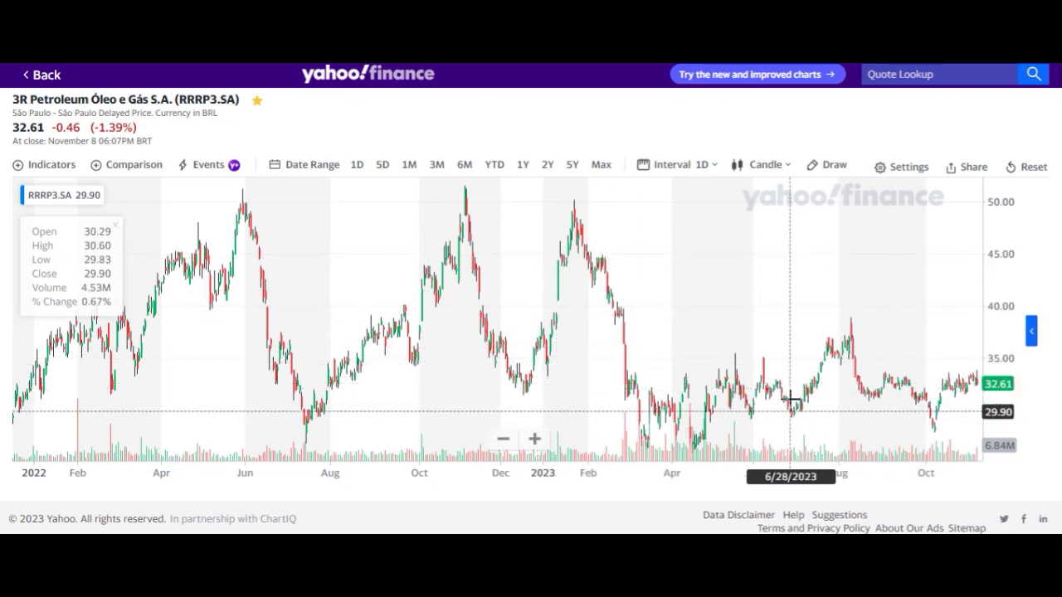
scroll(628, 355, "down", 3)
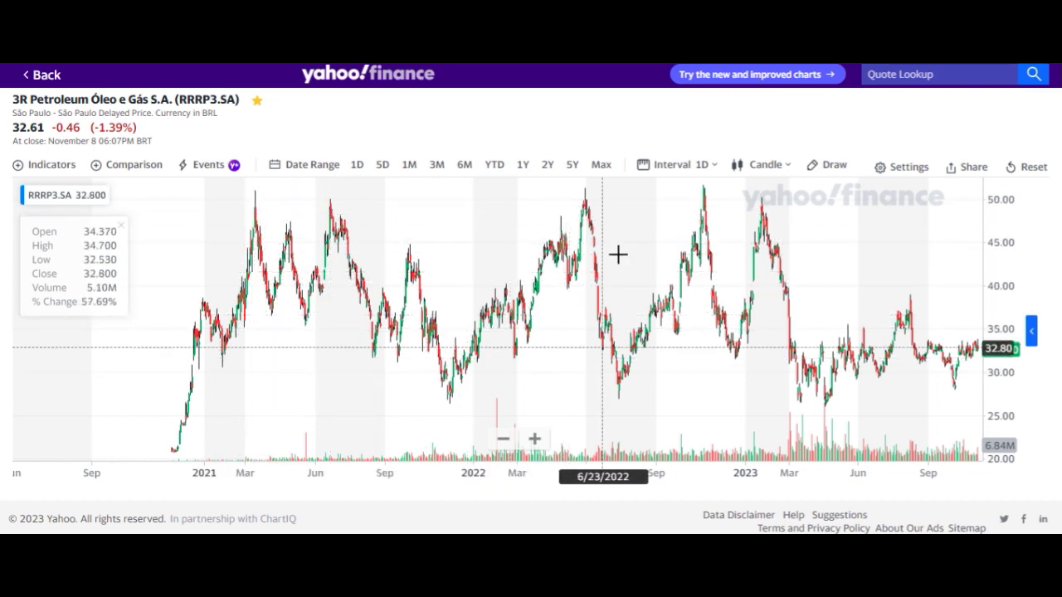
scroll(723, 290, "up", 5)
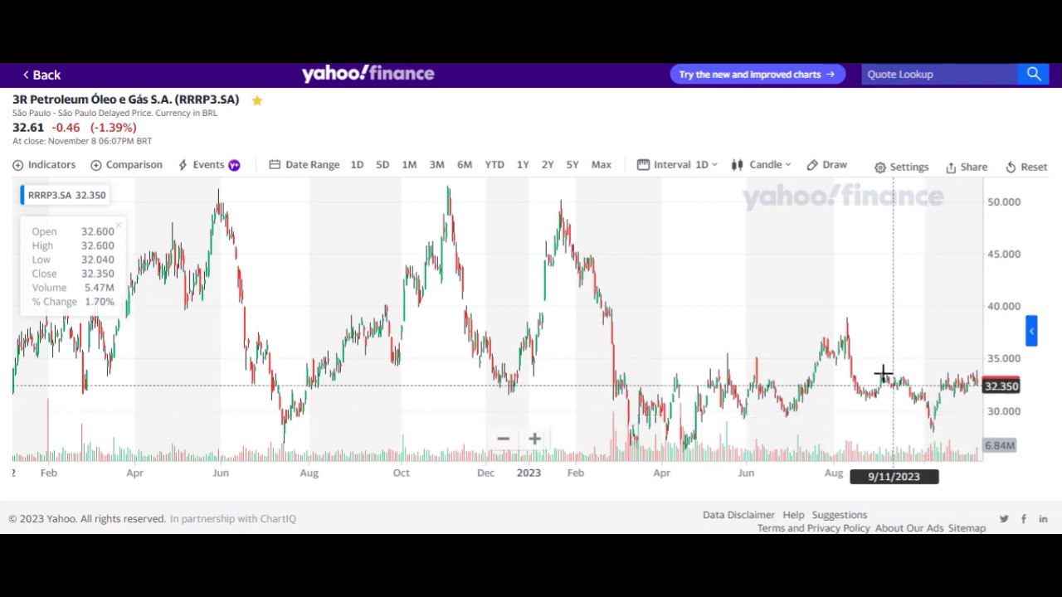
scroll(778, 362, "up", 5)
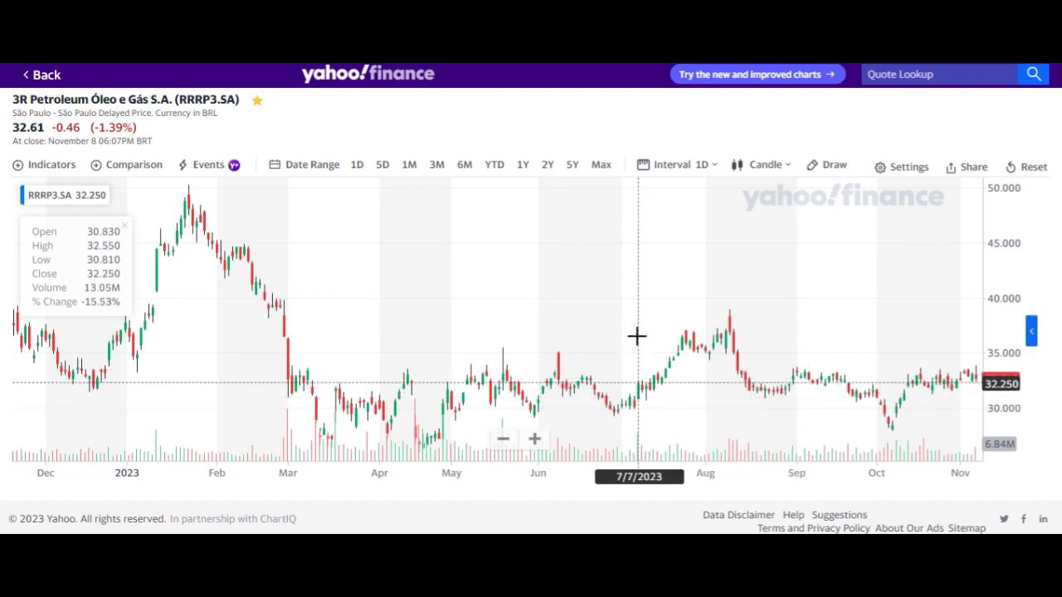
scroll(636, 336, "down", 3)
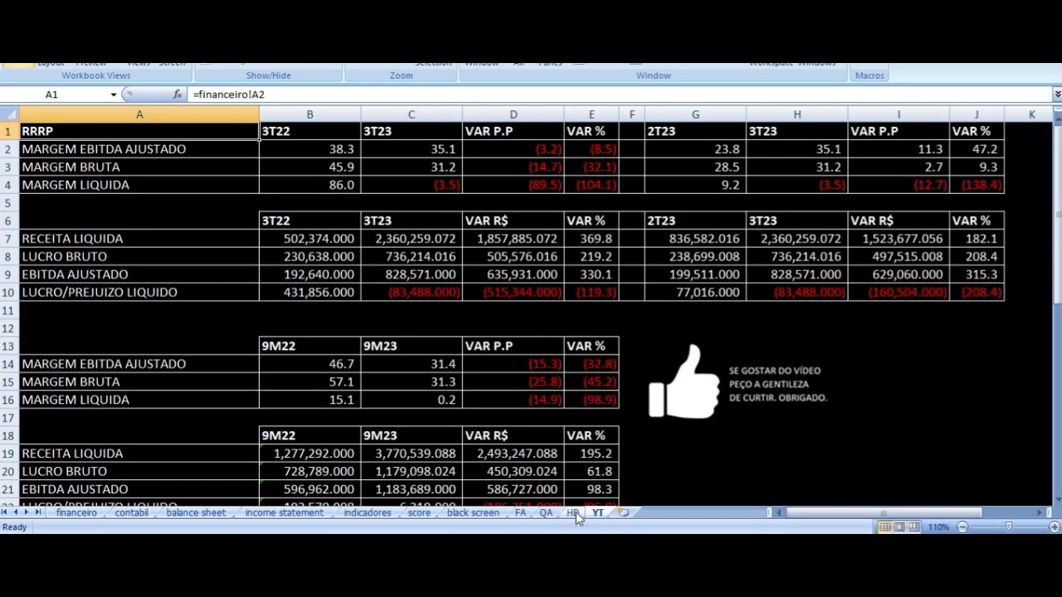
Switch to the Excel workbook's HD sheet and look through its semester and quarterly tables
left_click(573, 513)
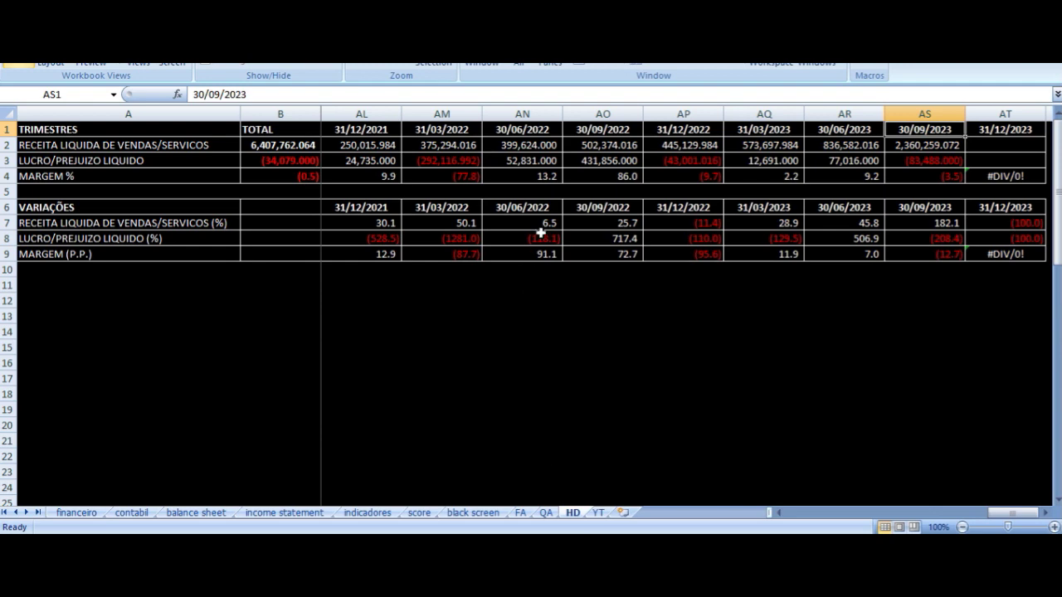
scroll(490, 339, "down", 8)
left_click(249, 358)
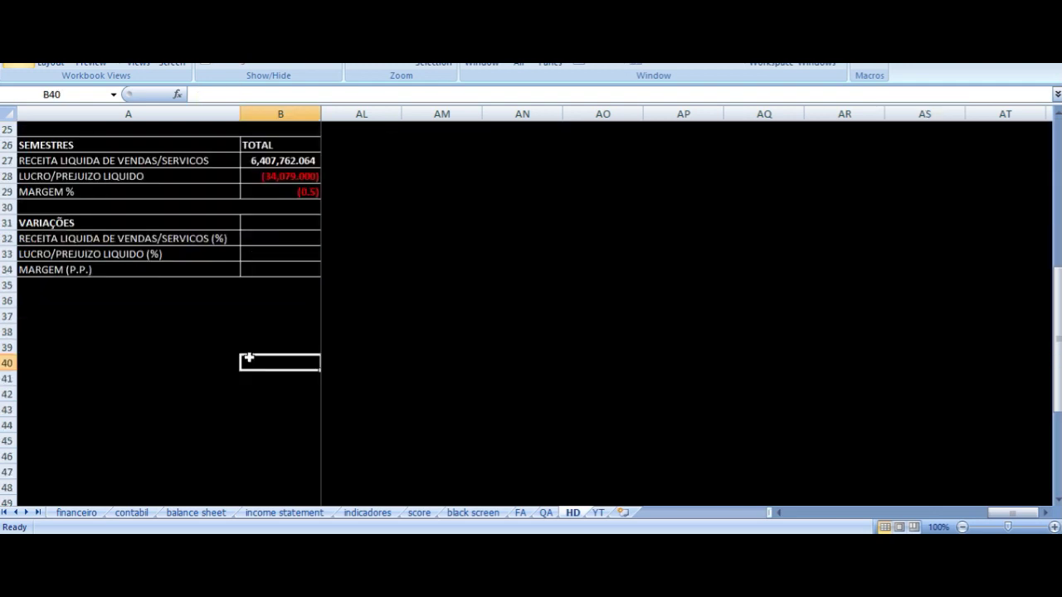
key("Left")
key("ctrl+Down")
key("Down")
key("ctrl+Right")
key("ctrl+Up")
key("ctrl+Up")
key("ctrl+Up")
key("ctrl+Up")
key("ctrl+Up")
key("ctrl+Up")
key("ctrl+Up")
key("ctrl+Up")
key("ctrl+Up")
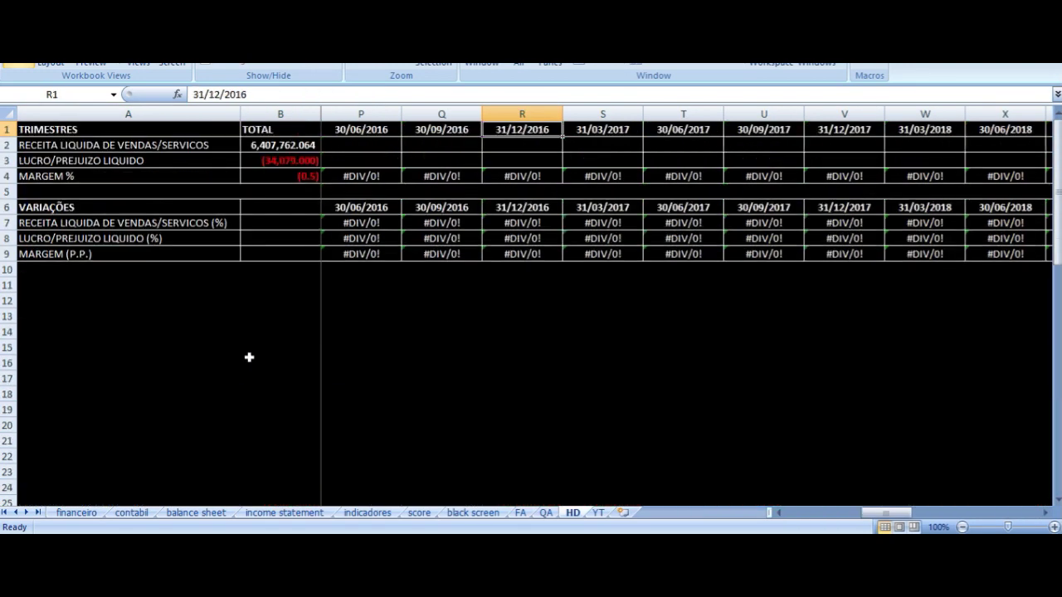
Locate the earliest quarters with data in the quarterly table, 30/09/2020 and 31/12/2020
key("ctrl+Right")
key("Left")
key("Left")
key("Left")
key("Left")
key("Left")
key("Left")
key("Left")
key("Left")
key("Left")
key("Left")
key("Left")
key("Left")
key("Left")
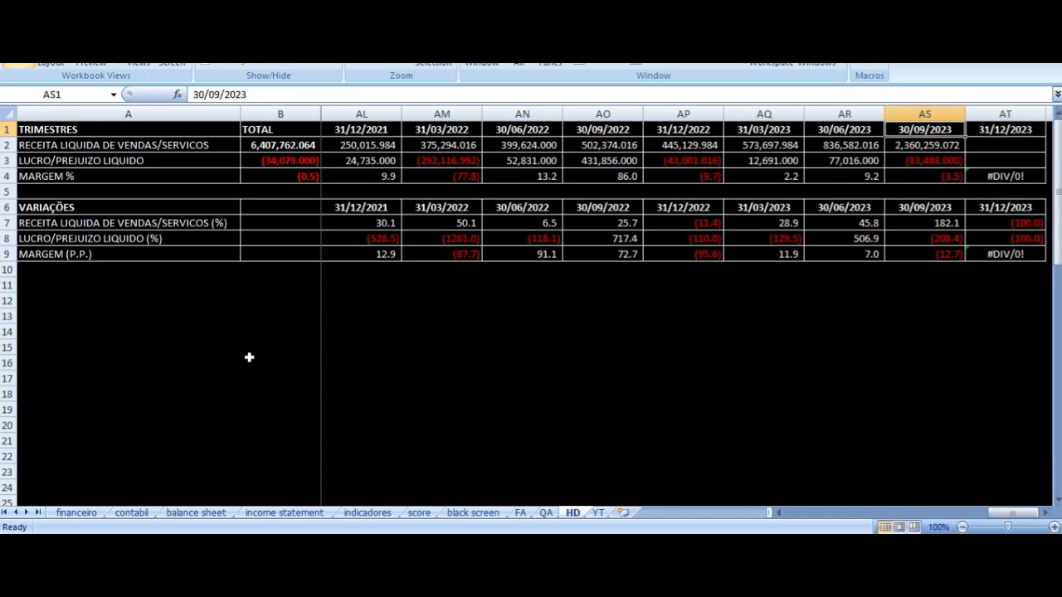
key("Left")
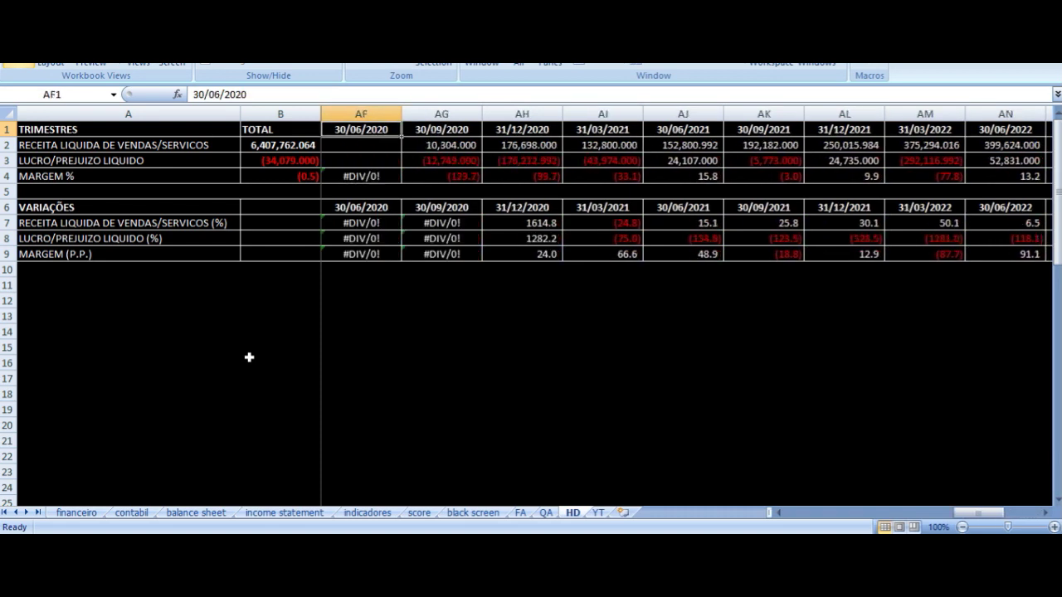
key("Right")
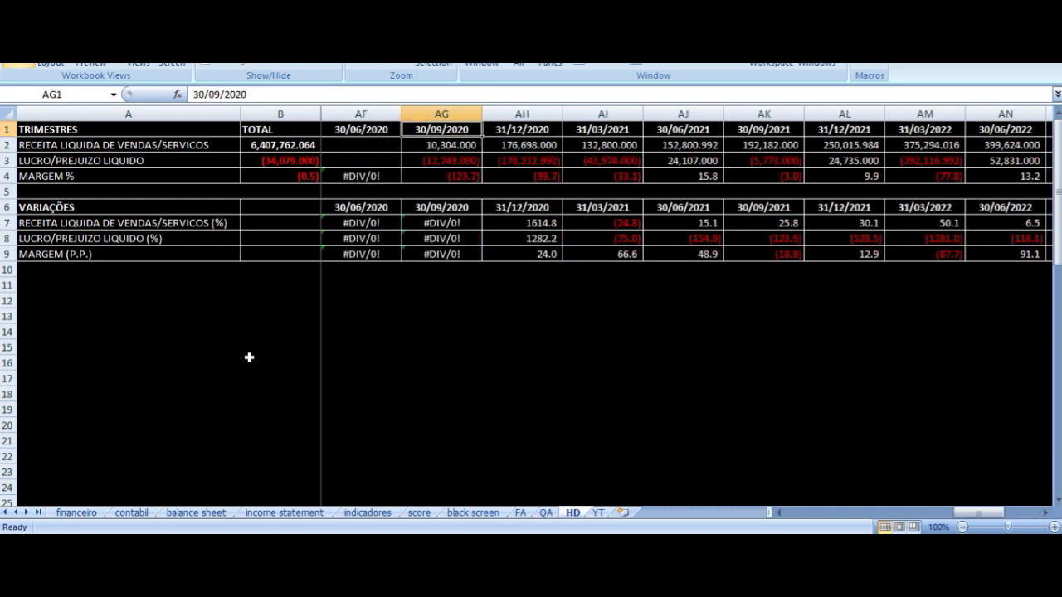
key("Right")
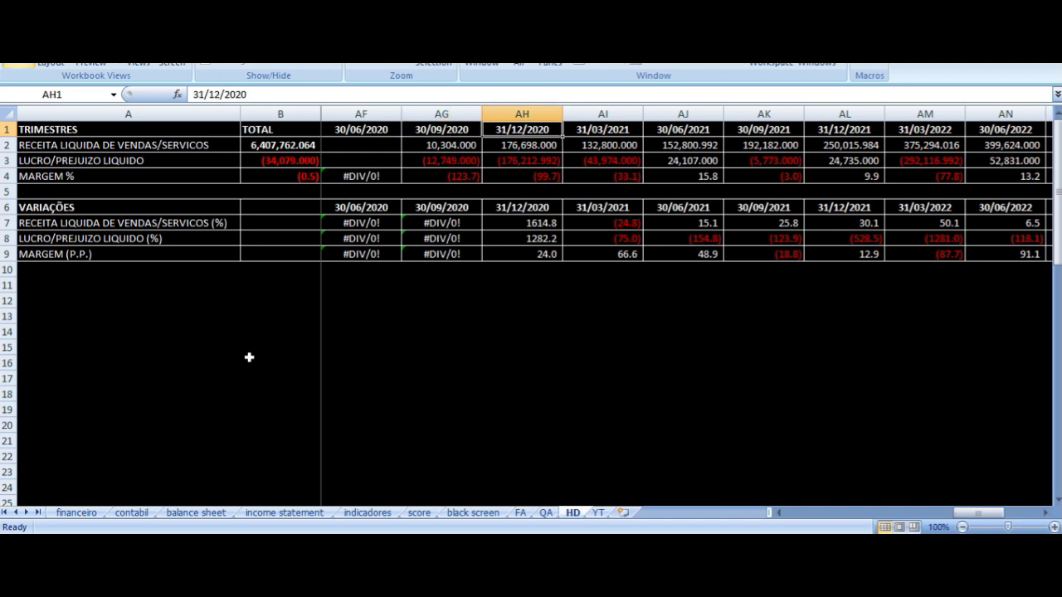
Examine the net revenue row quarter by quarter from 30/09/2020 to 30/09/2023
key("Down")
key("Left")
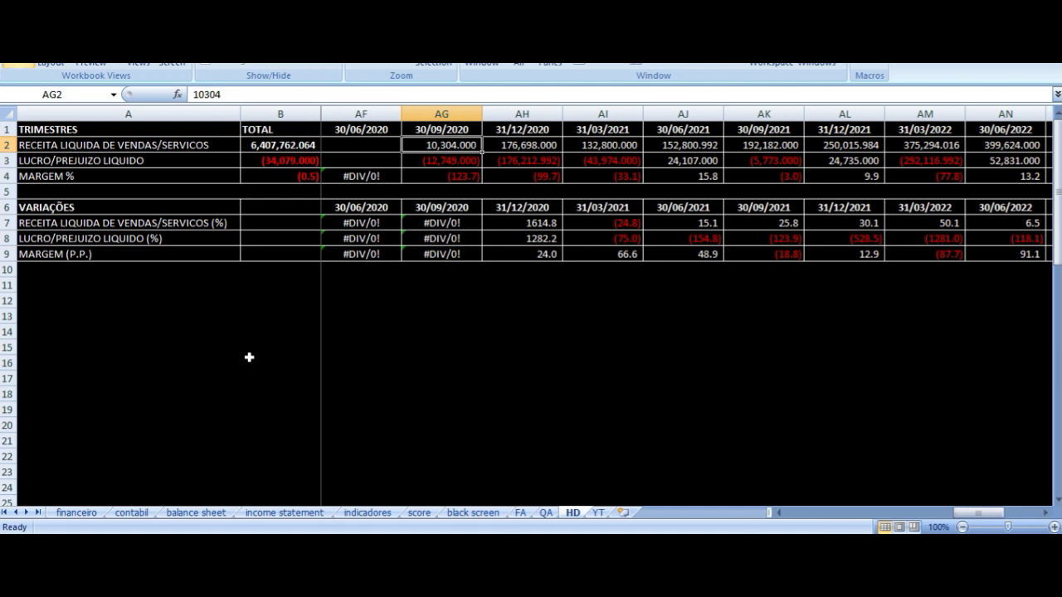
key("Right")
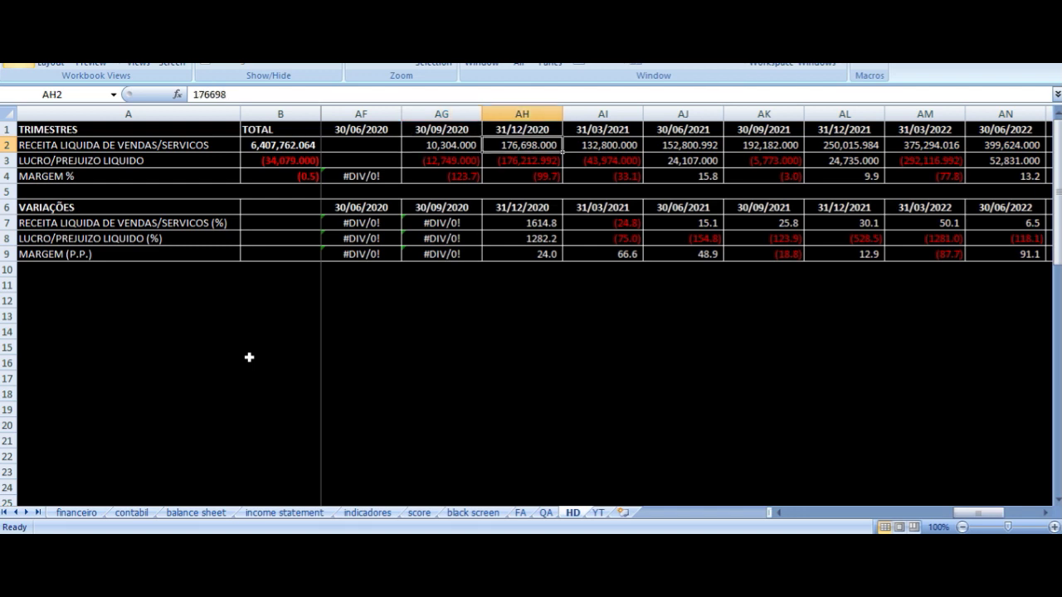
key("Right")
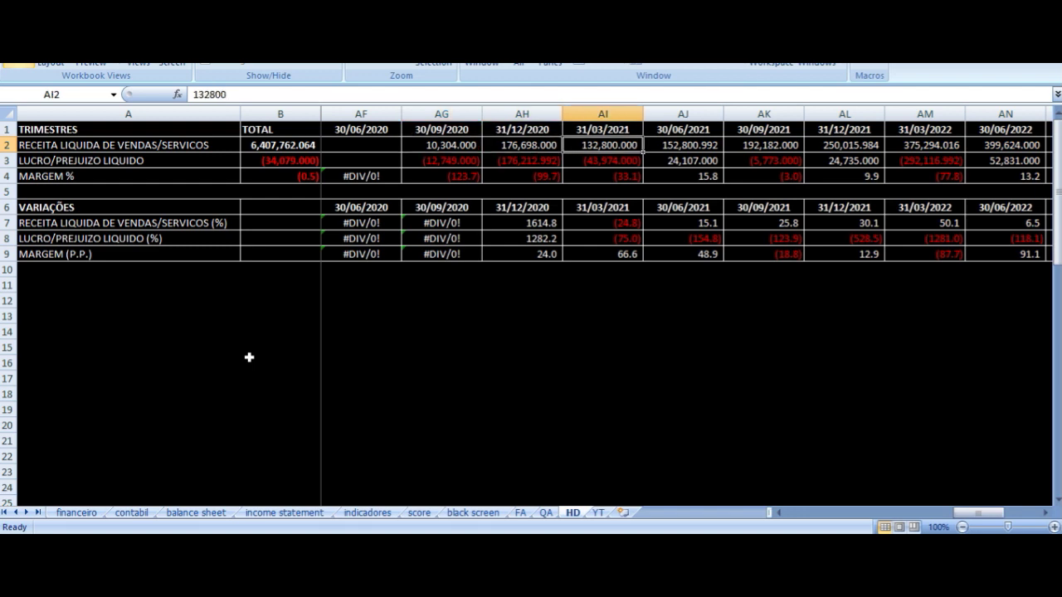
key("Right")
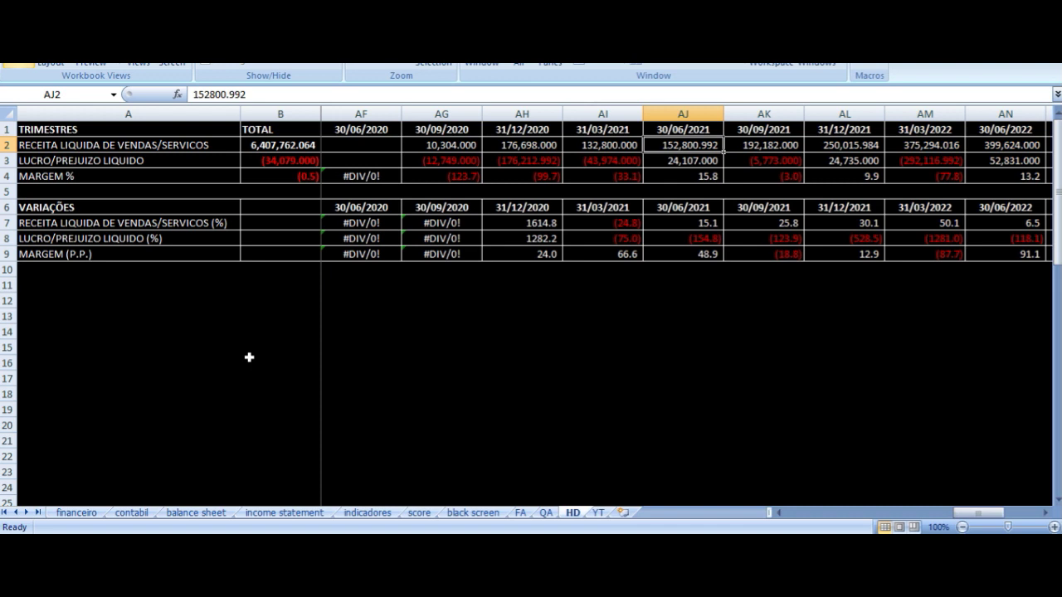
key("Right")
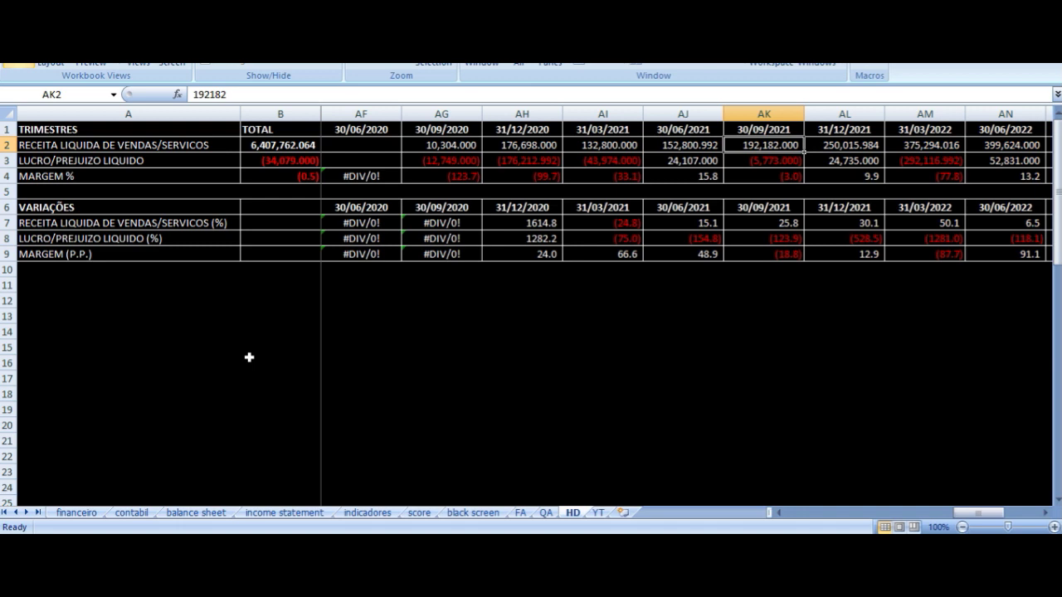
key("Down")
key("Up")
key("Right")
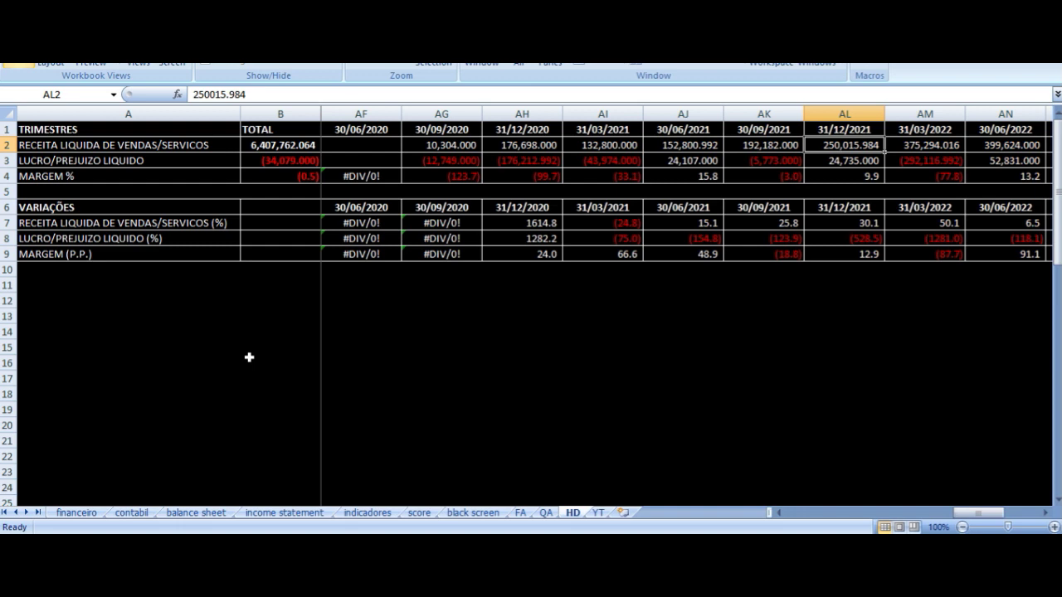
key("Right")
key("Right")
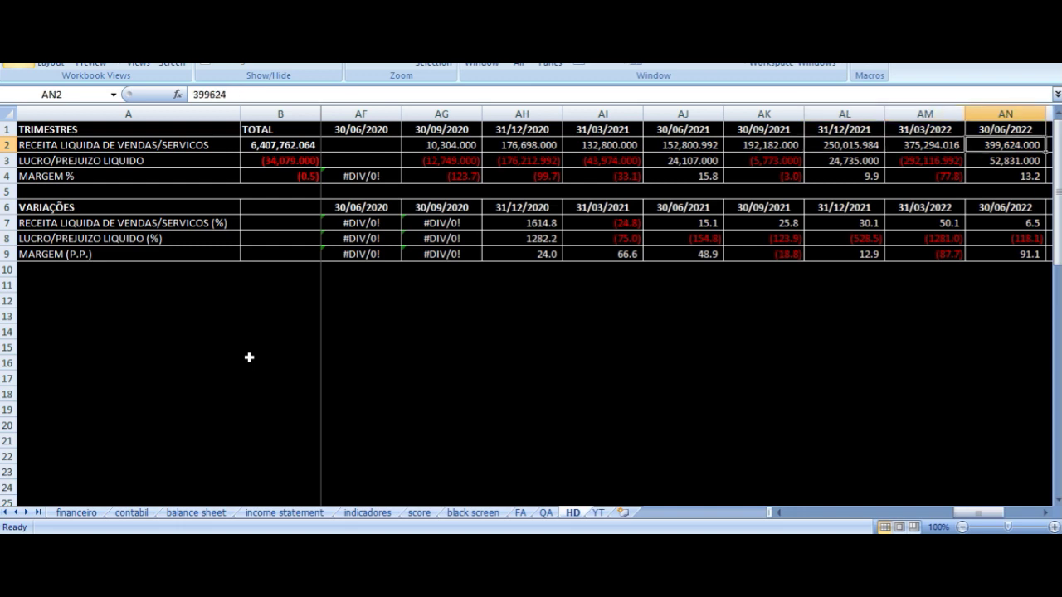
key("Right")
key("Right")
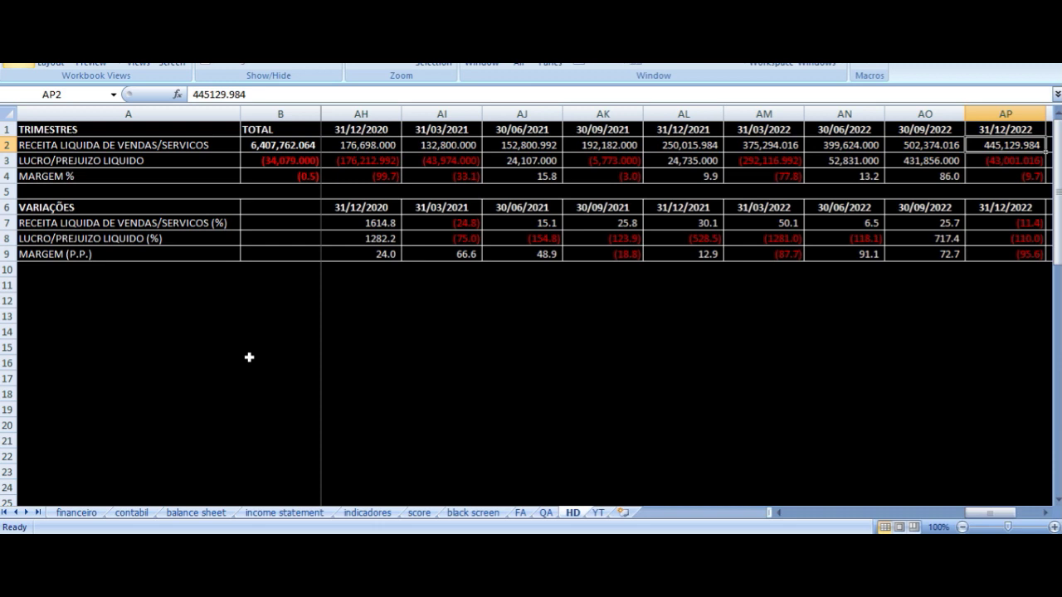
key("Right")
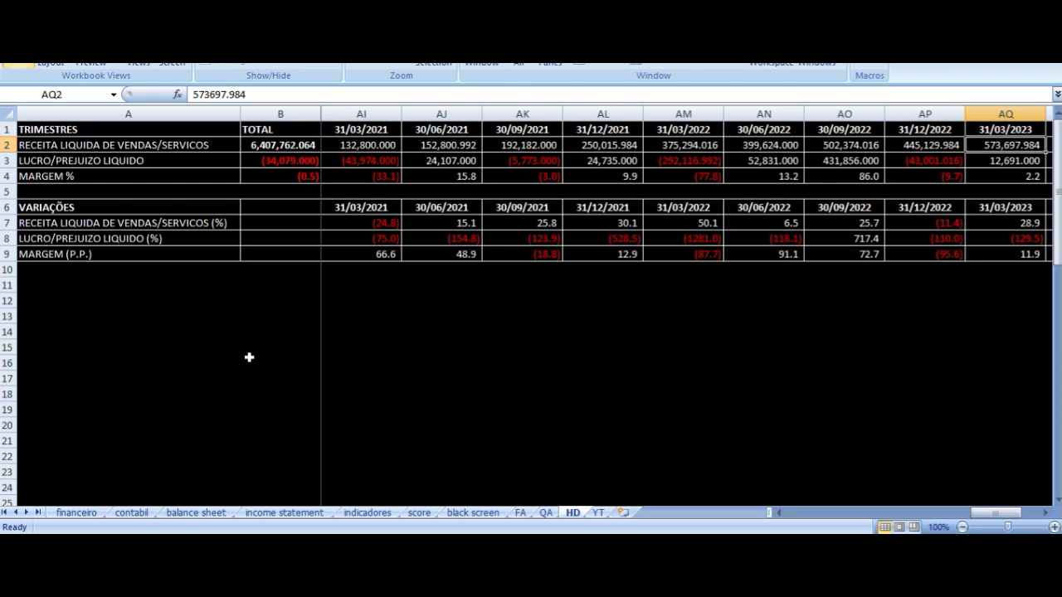
key("Right")
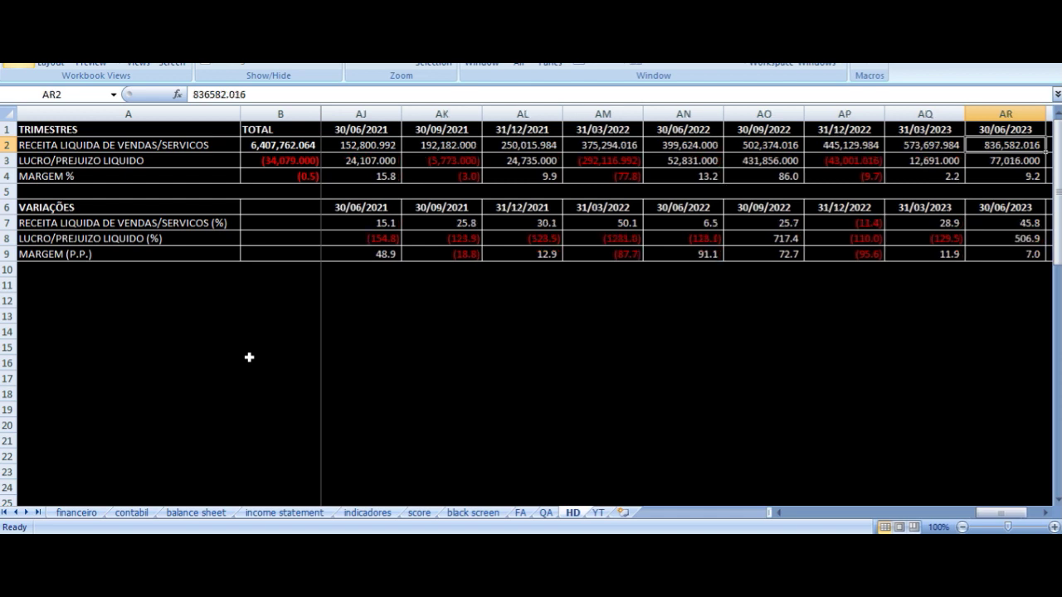
key("Right")
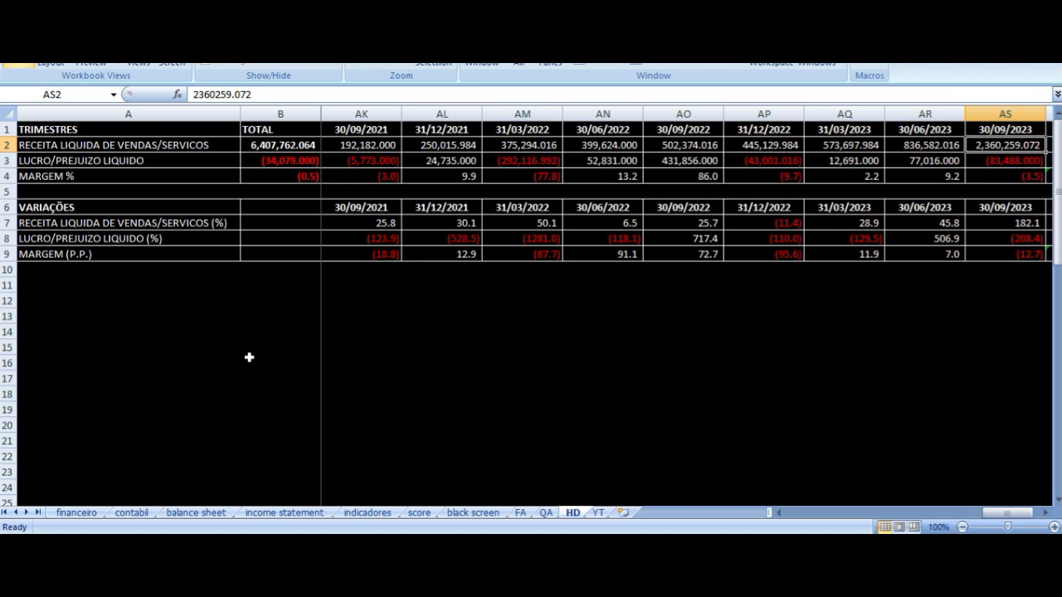
key("Right")
key("Left")
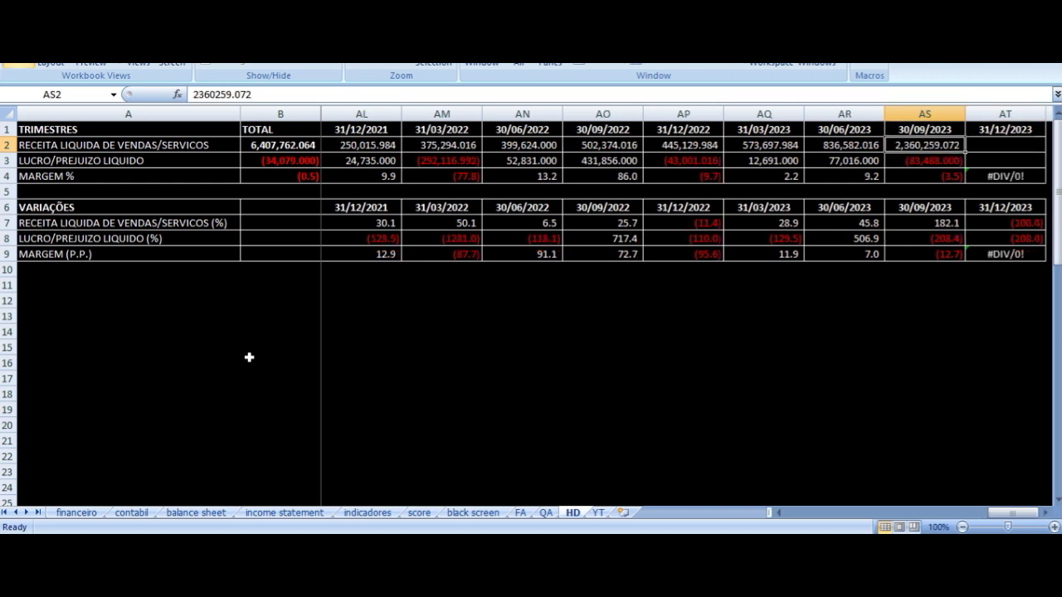
Go from the quarterly table to the start of the semester table in rows 26 to 34 of the HD sheet
key("Down")
key("Down")
key("Down")
key("Down")
key("Down")
key("Down")
key("Down")
key("Down")
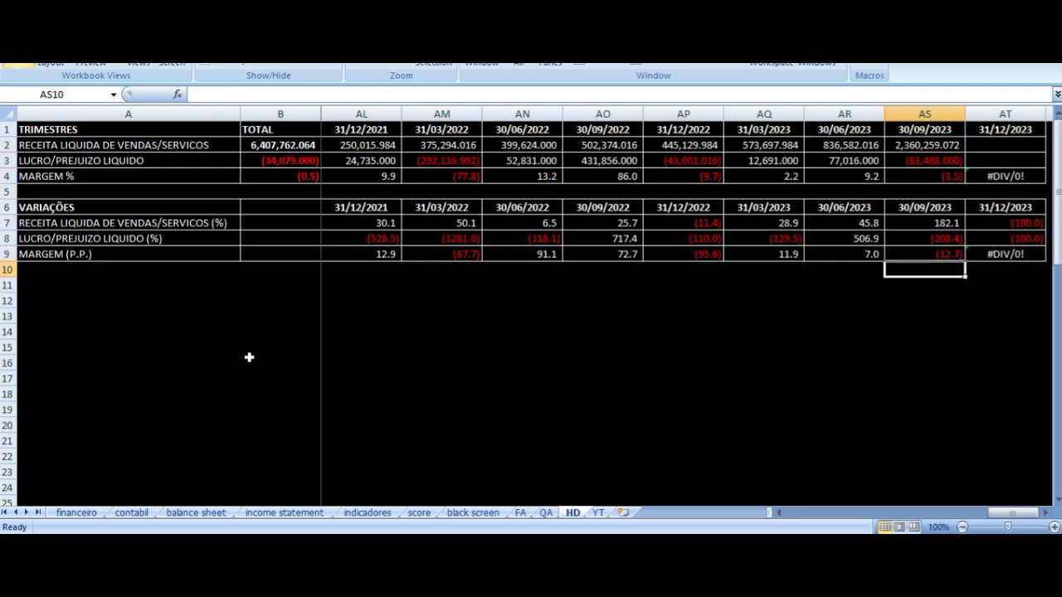
key("Home")
key("Right")
key("Right")
key("Right")
key("ctrl+Down")
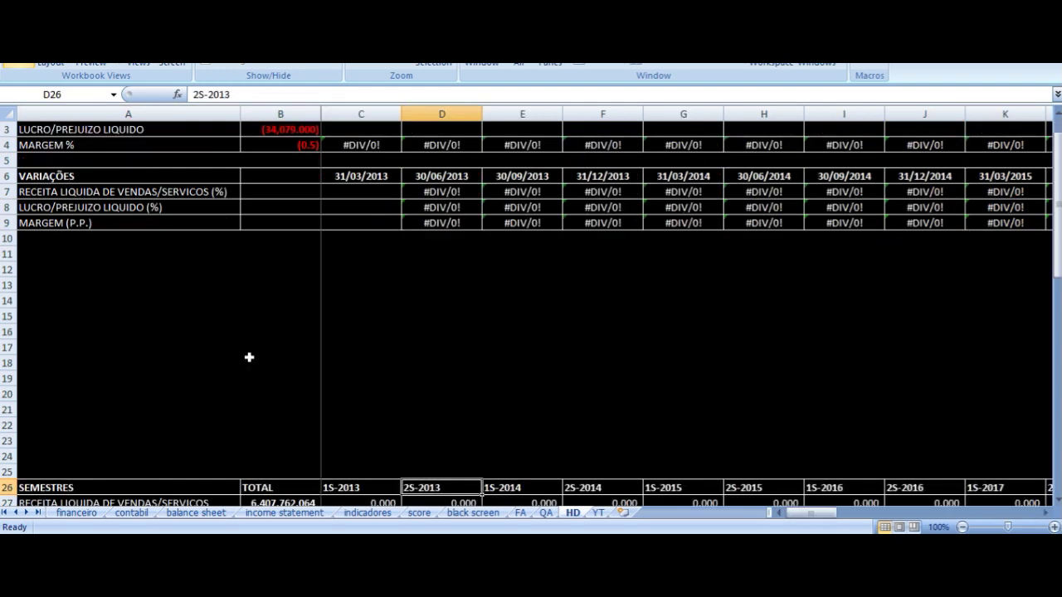
key("Down")
key("Down")
key("Down")
key("Down")
key("Down")
key("Down")
key("Down")
key("Down")
key("Down")
key("Down")
key("Down")
key("Down")
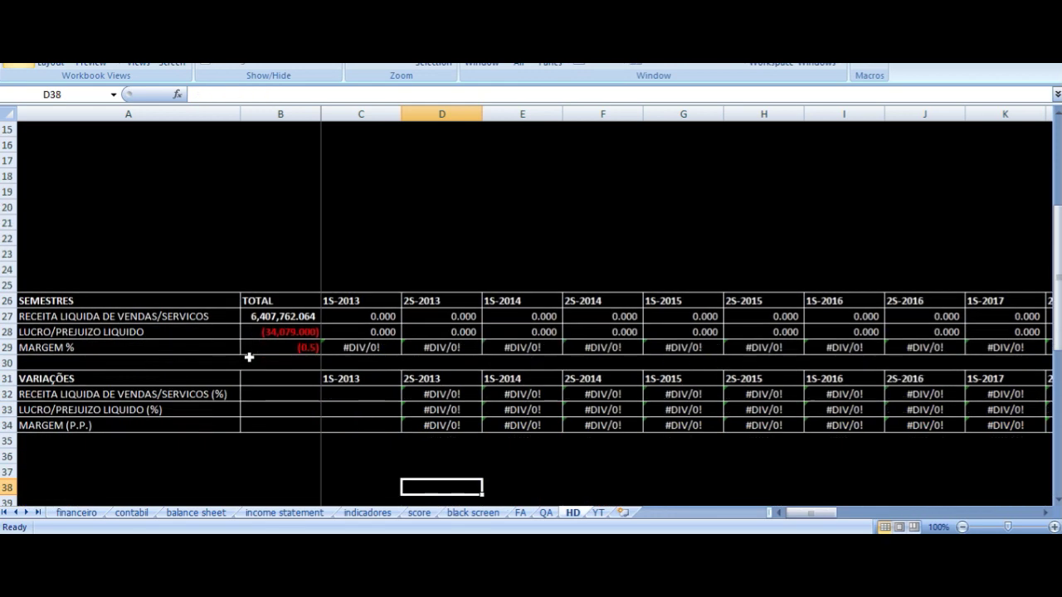
Go to the net revenue of the latest semester, 2S-2023, in the semester table
key("Up")
key("Up")
key("Up")
key("Up")
key("Up")
key("Up")
key("Up")
key("Up")
key("Up")
key("Up")
key("Up")
key("Up")
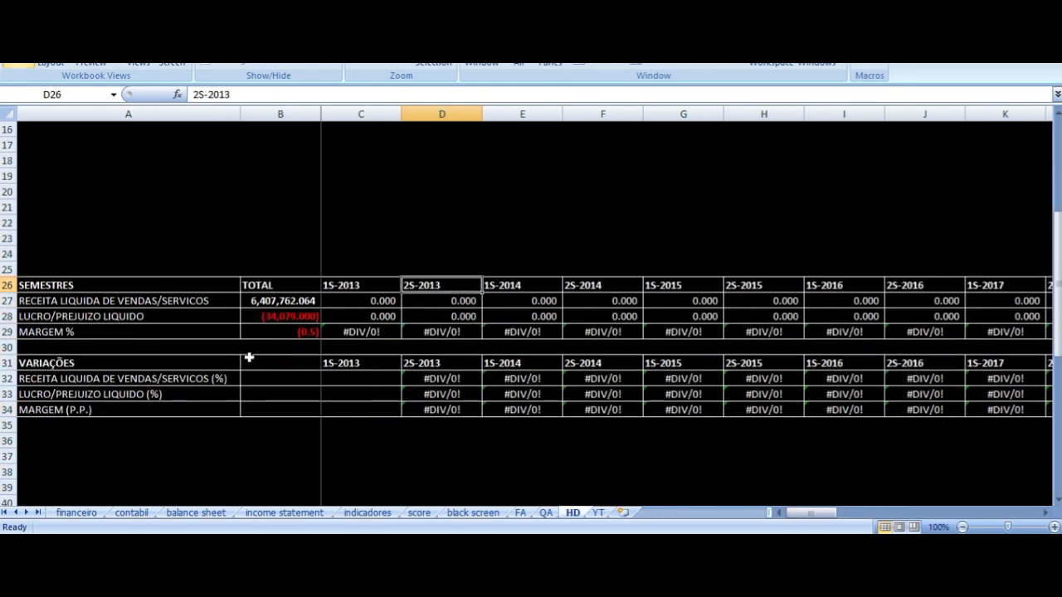
key("ctrl+Right")
key("Down")
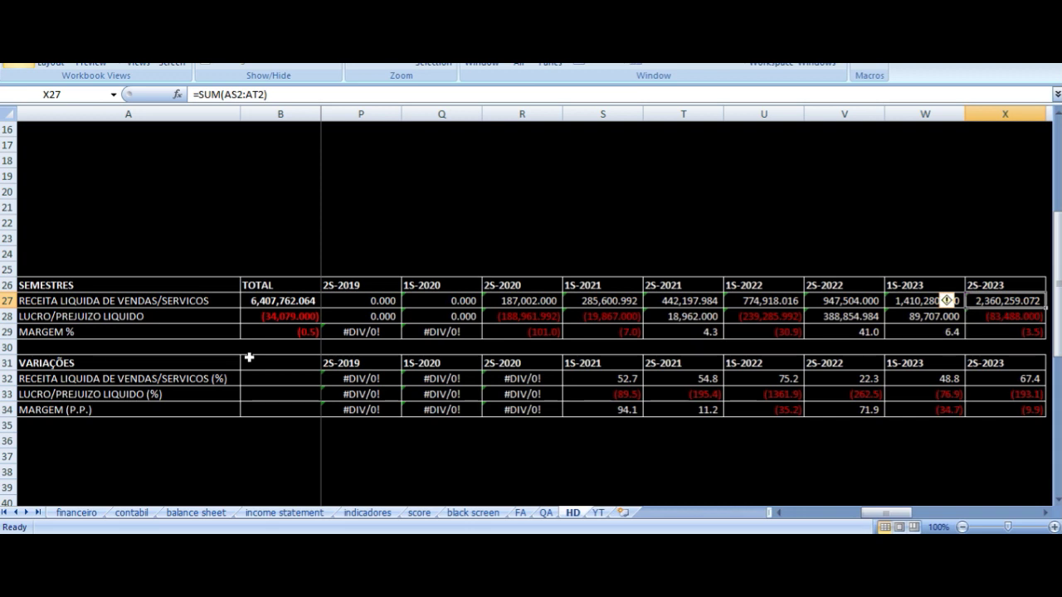
Compare semester net revenue between 2S-2022 and 2S-2023 in row 27
scroll(248, 357, "right", 1)
key("Left")
key("Left")
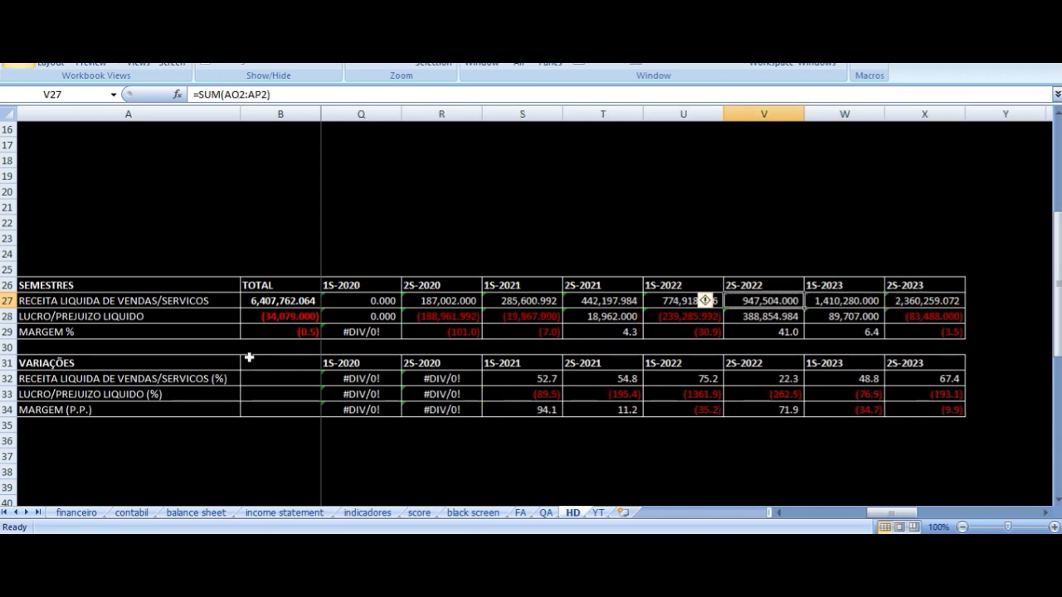
key("Right")
key("Right")
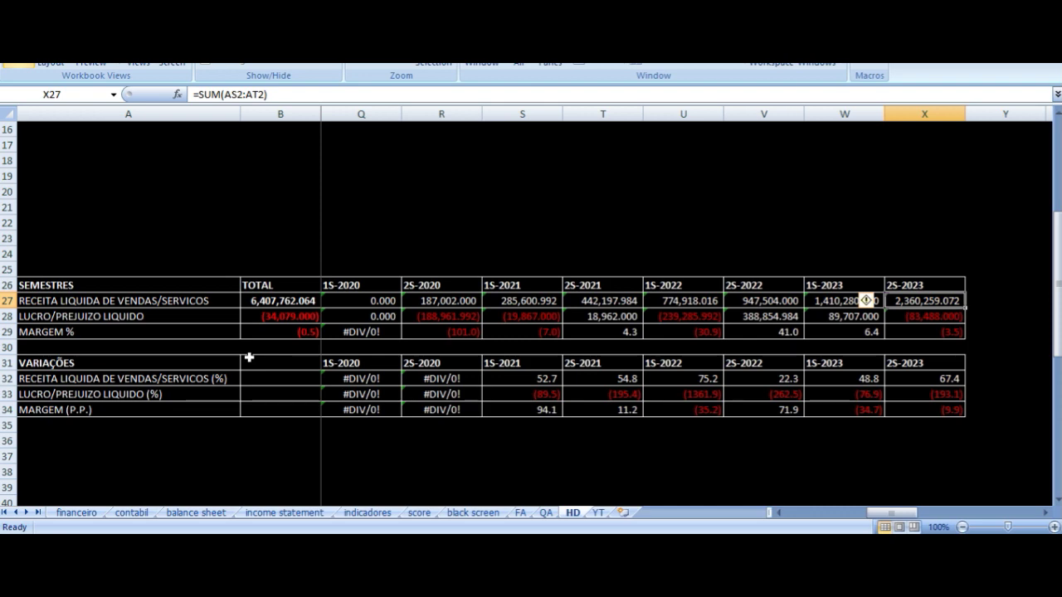
Go from the semester table to the annual table in rows 50 to 58 of the HD sheet
key("Down")
key("Down")
key("Down")
key("Down")
key("Down")
key("Down")
key("Down")
key("Down")
key("Down")
key("Down")
key("Down")
key("Home")
key("Right")
key("Right")
key("Right")
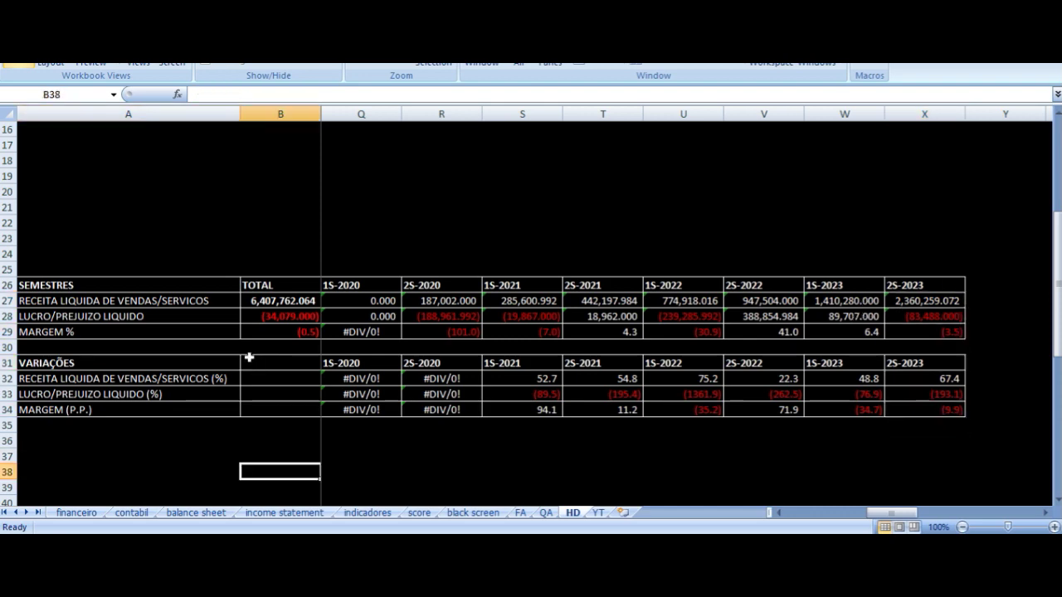
key("Down")
key("Down")
key("Down")
key("Down")
key("Down")
key("Down")
key("Down")
key("Down")
key("Down")
key("Down")
key("Down")
key("Down")
key("Down")
key("Down")
key("Down")
key("Down")
key("Down")
key("Down")
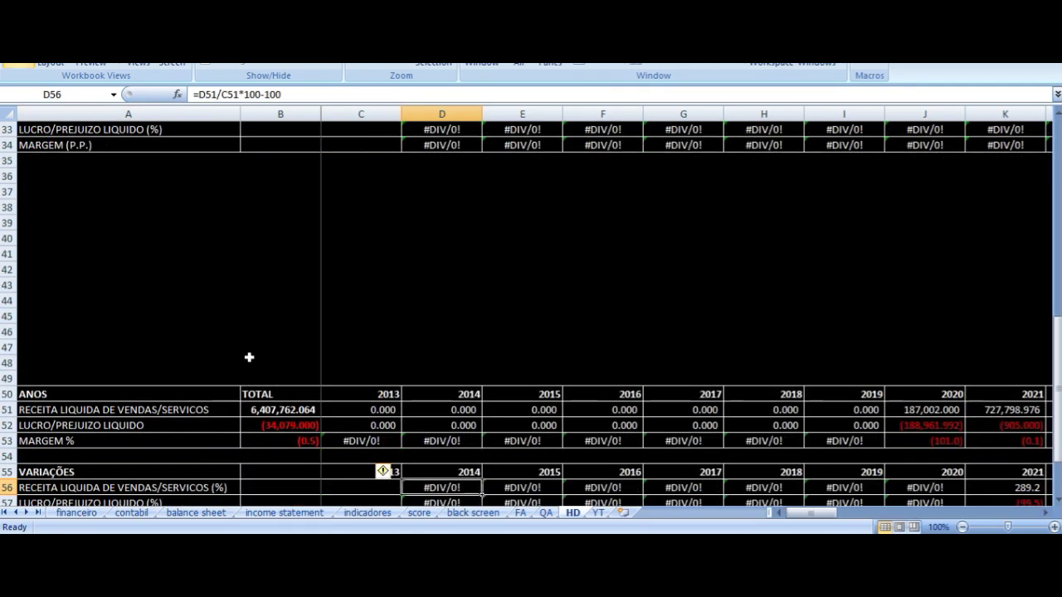
Locate the latest years, 2022 and 2023, in the annual table's header row
key("Down")
key("Down")
key("Down")
key("Down")
key("Down")
key("Down")
key("Up")
key("Up")
key("Up")
key("Up")
key("Up")
key("Up")
key("Up")
key("Up")
key("Up")
key("Up")
key("Up")
key("Up")
key("Right")
key("Right")
key("Right")
key("Right")
key("Right")
key("Right")
key("Right")
key("Right")
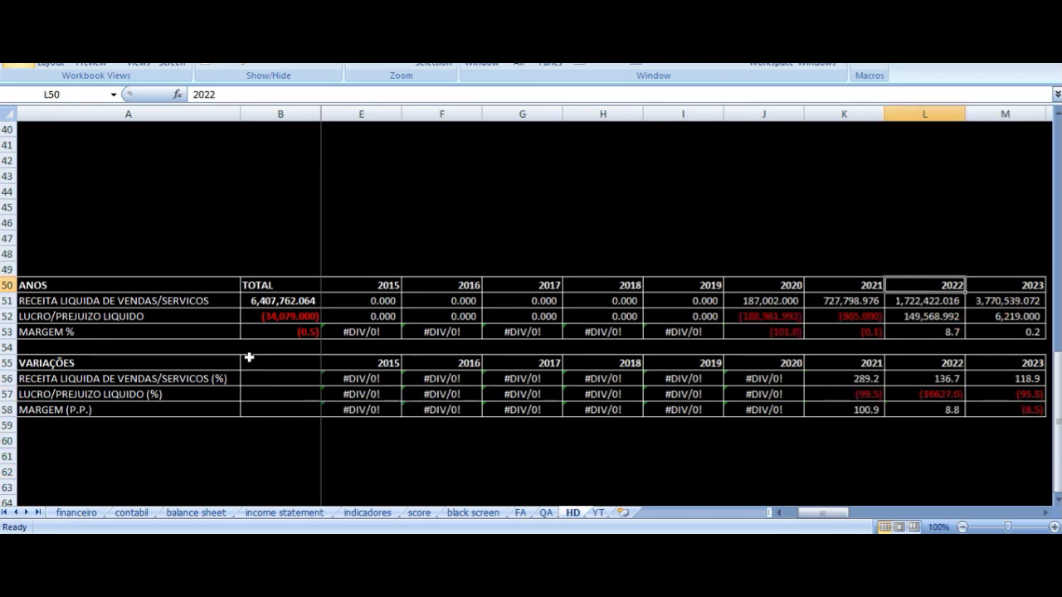
key("Right")
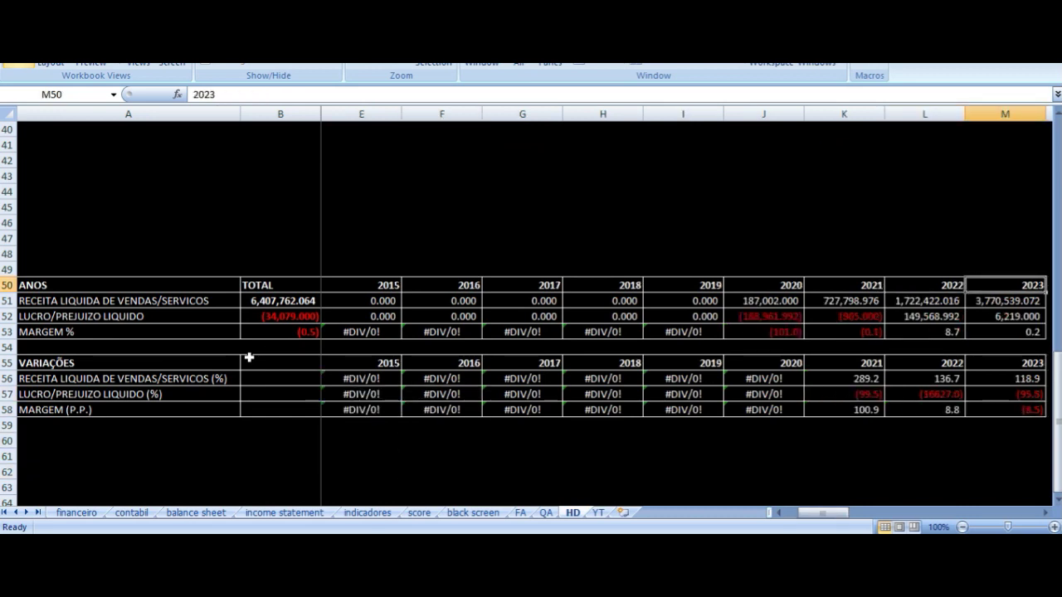
Examine the annual net revenue for 2023 and 2022 and the net profit for 2022
key("Down")
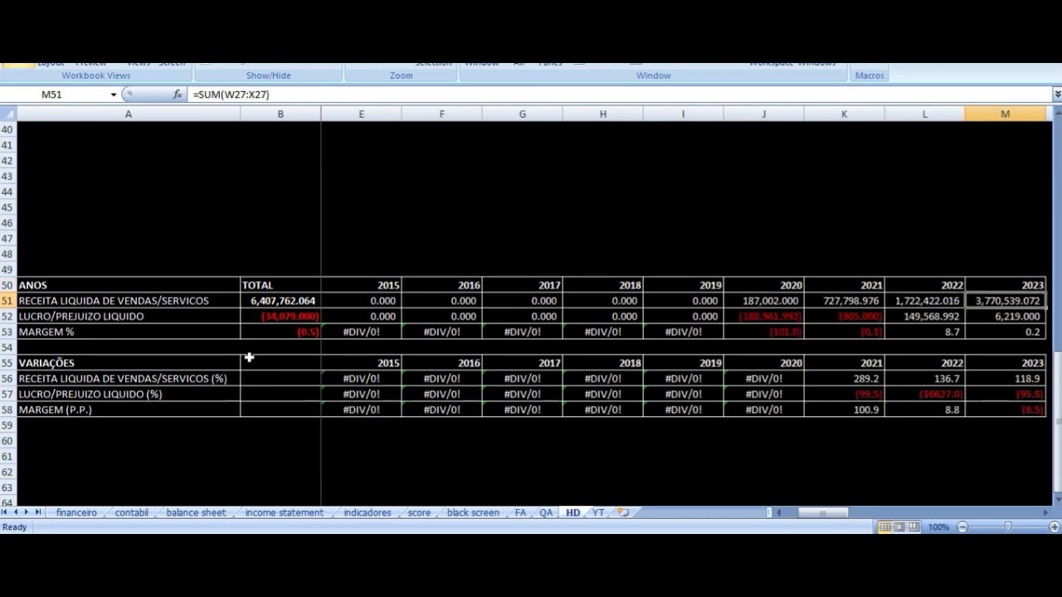
key("Left")
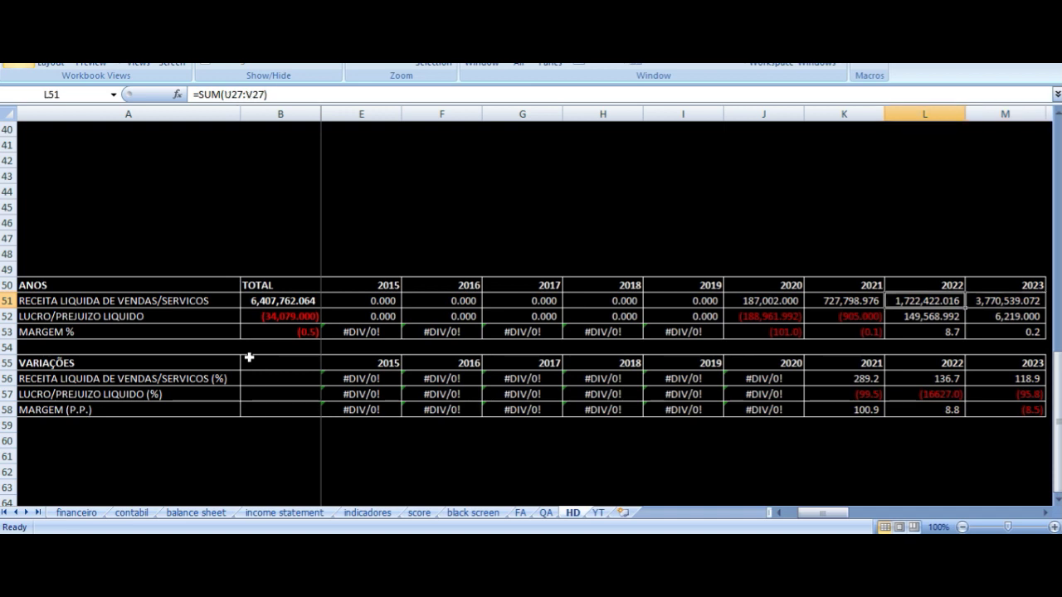
key("Down")
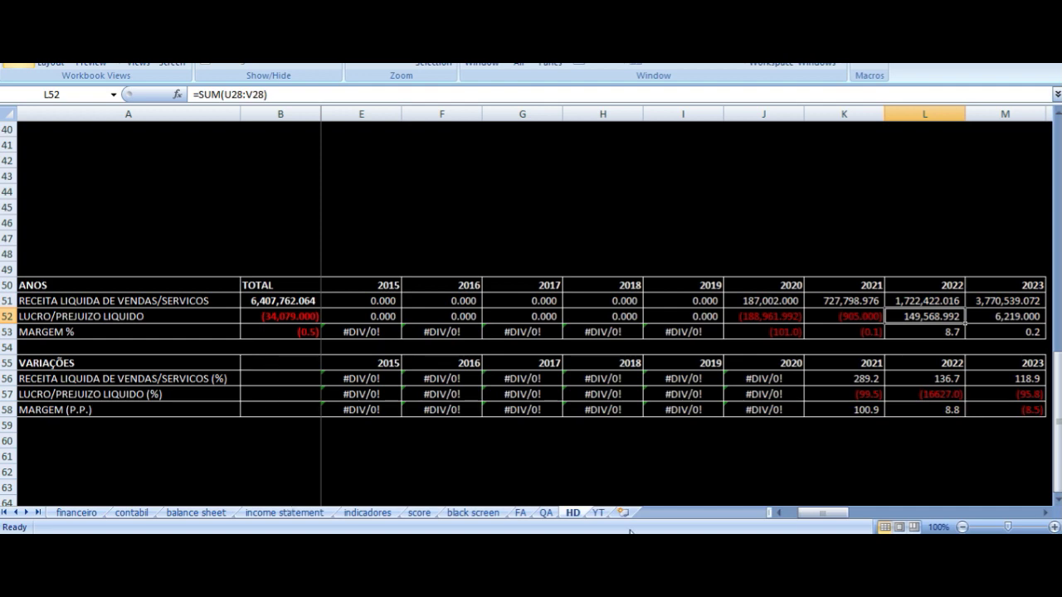
Switch to the YT sheet and highlight the 3T22 versus 3T23 and 2T23 versus 3T23 comparison blocks
left_click(596, 513)
left_click_drag(297, 131, 548, 296)
left_click_drag(709, 131, 854, 258)
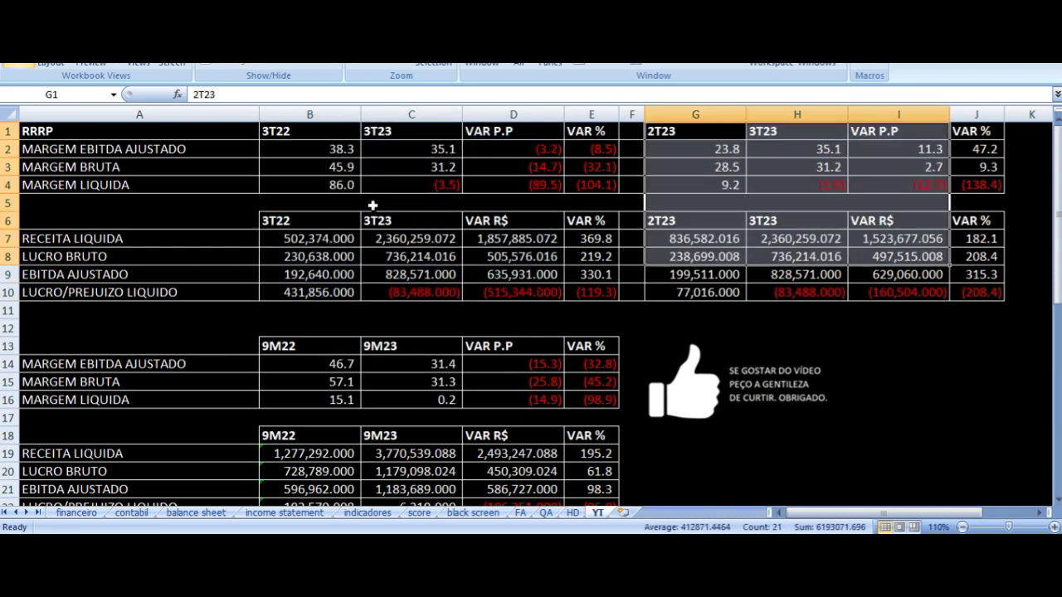
Examine the adjusted EBITDA margin for 3T22 and 3T23 and its percentage-point variation in row 2
left_click(340, 152)
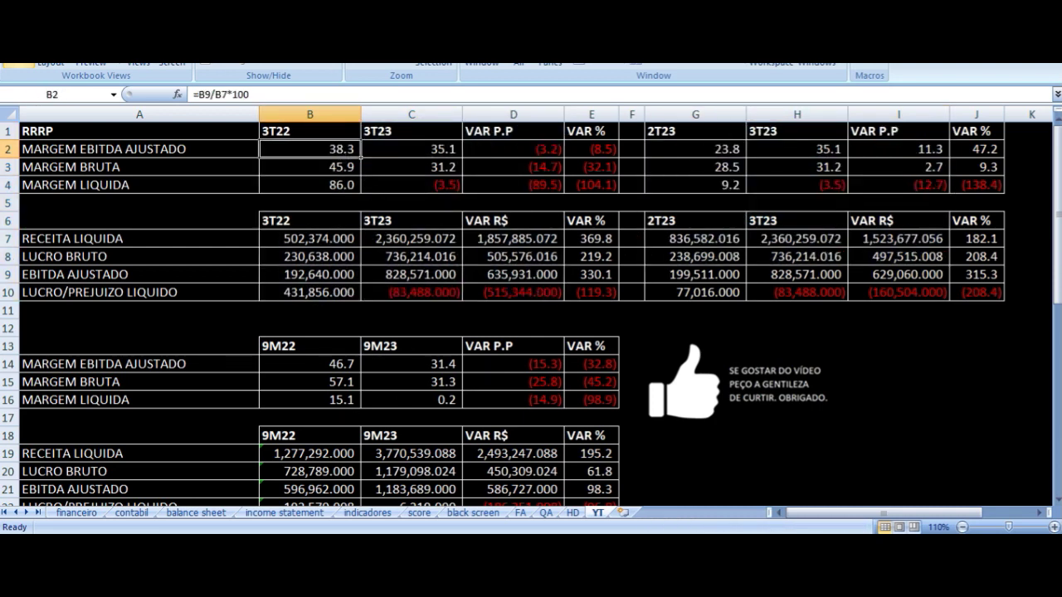
left_click(138, 149)
key("Right")
key("Right")
key("Left")
left_click(411, 150)
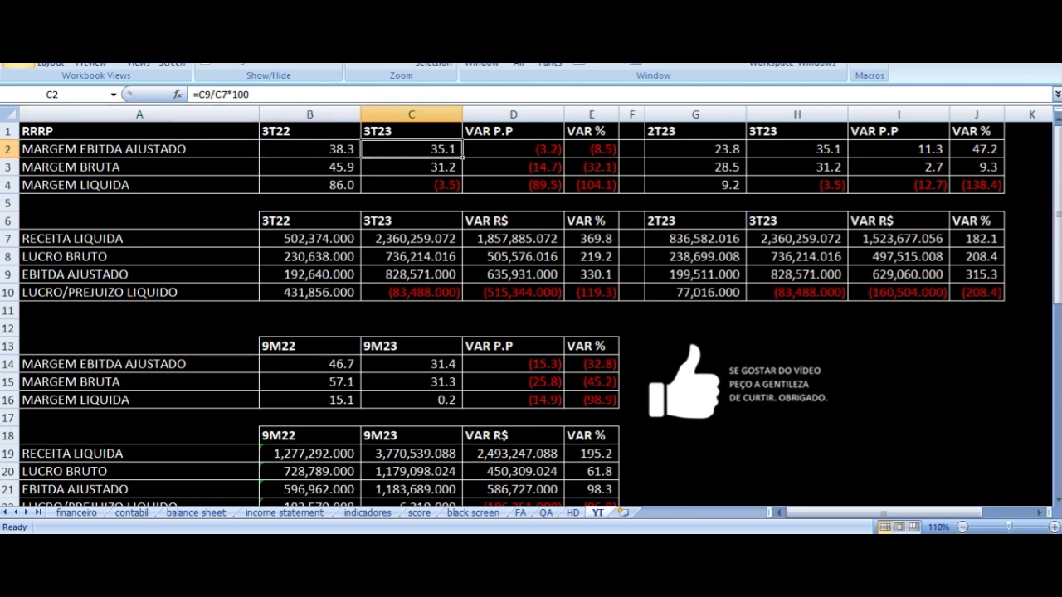
left_click(512, 149)
Examine the gross margin for 3T22 and 3T23 and its percentage-point variation in row 3
key("Down")
key("Left")
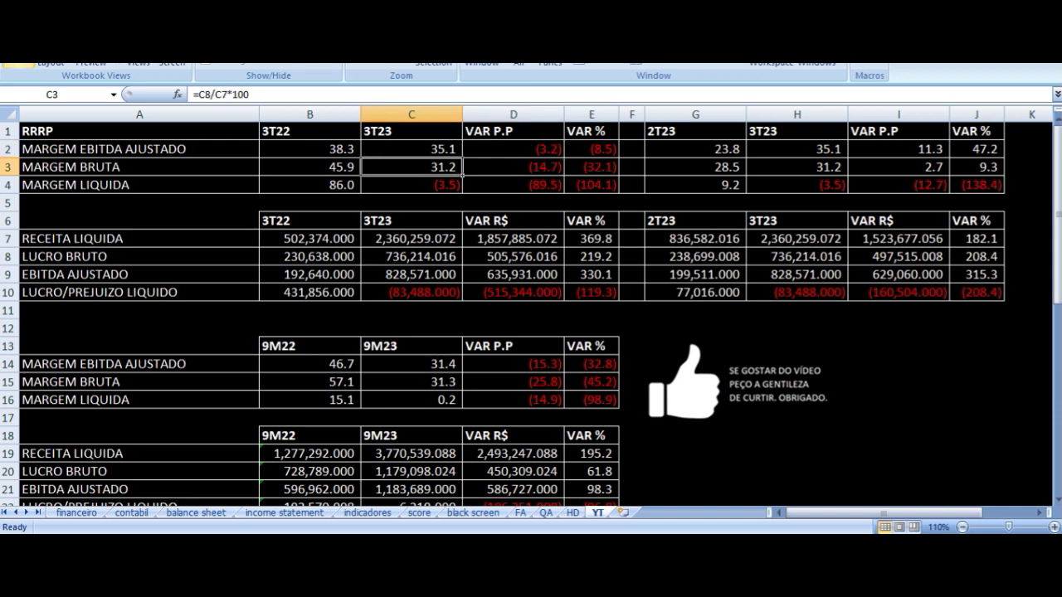
key("Left")
key("Left")
left_click(309, 166)
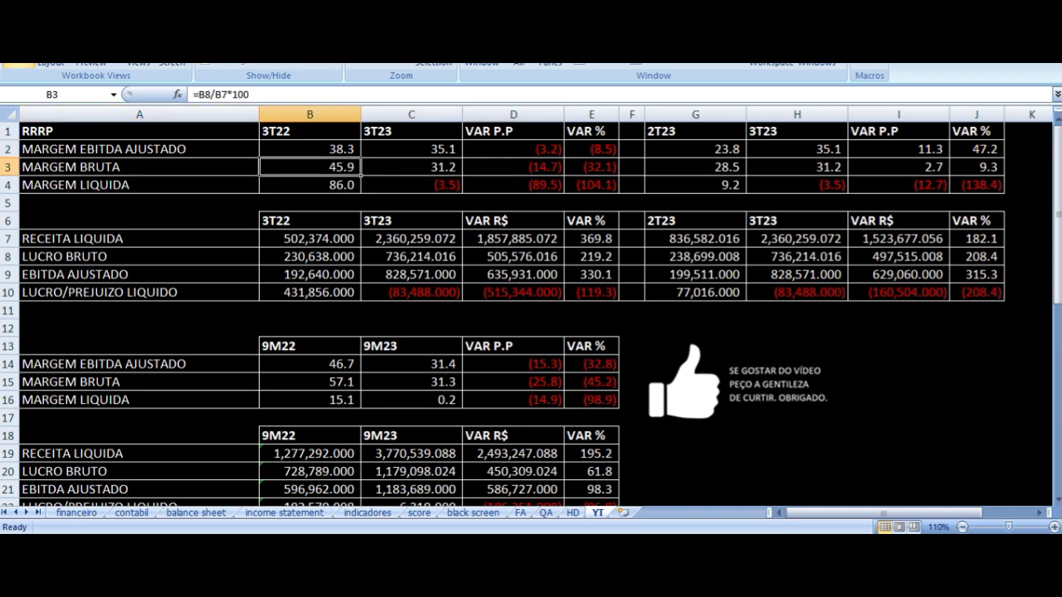
left_click(412, 167)
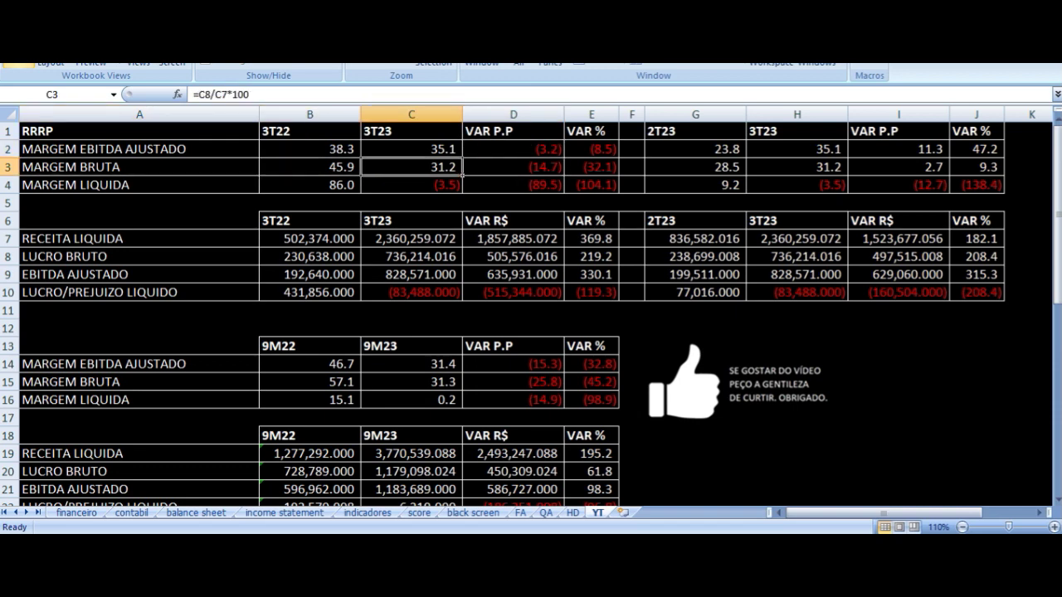
left_click(513, 166)
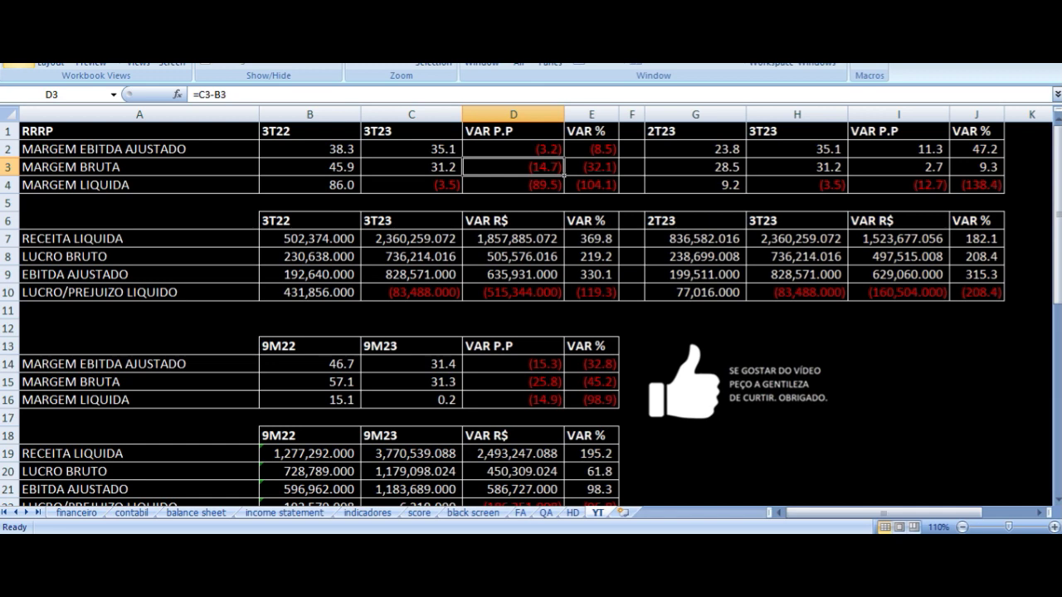
Examine the net margin for 3T22 and 3T23 and its percentage-point variation in row 4
key("Down")
key("Left")
key("Left")
key("Left")
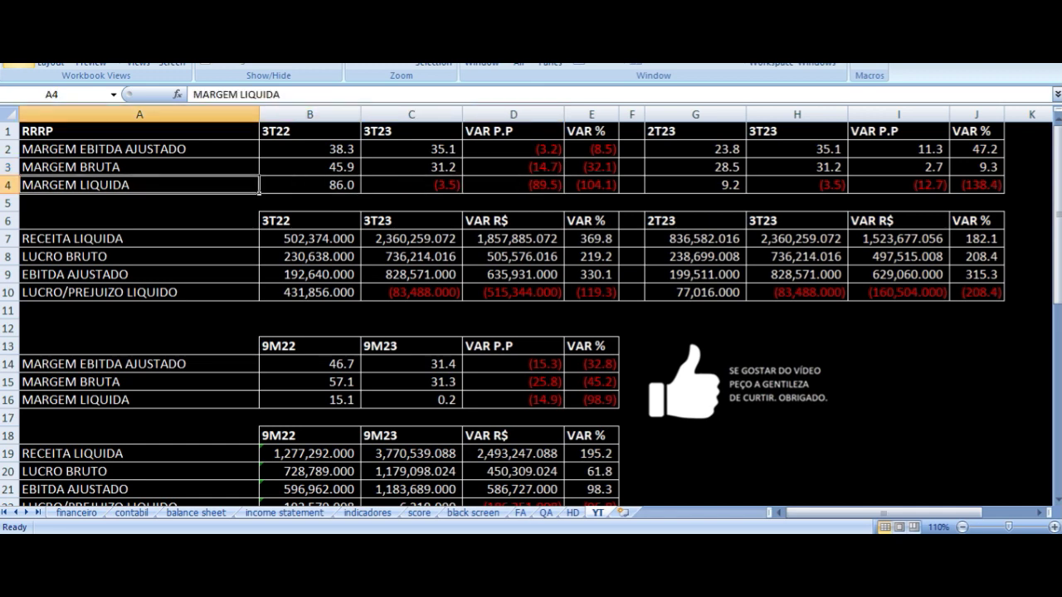
left_click(310, 185)
left_click(410, 185)
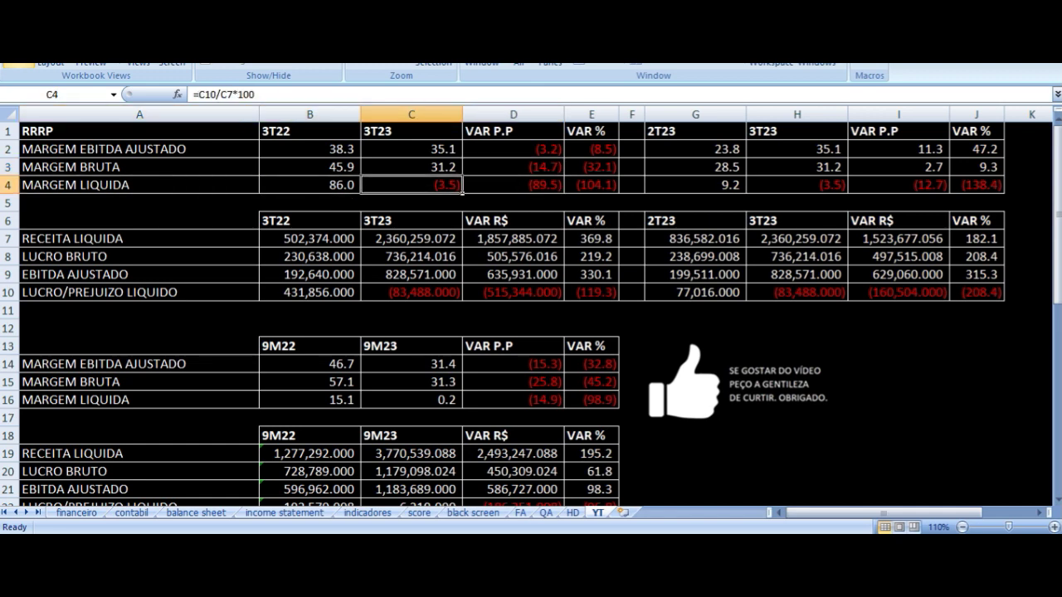
left_click(513, 184)
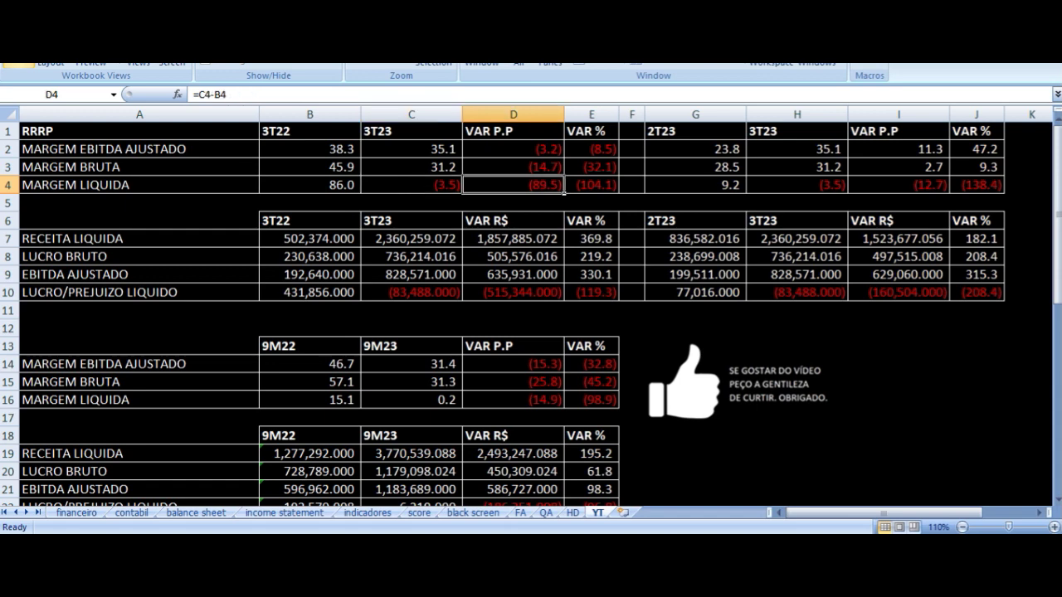
Examine the net revenue for 3T22 and 3T23 with its R$ and percentage variations in row 7
key("Down")
key("Down")
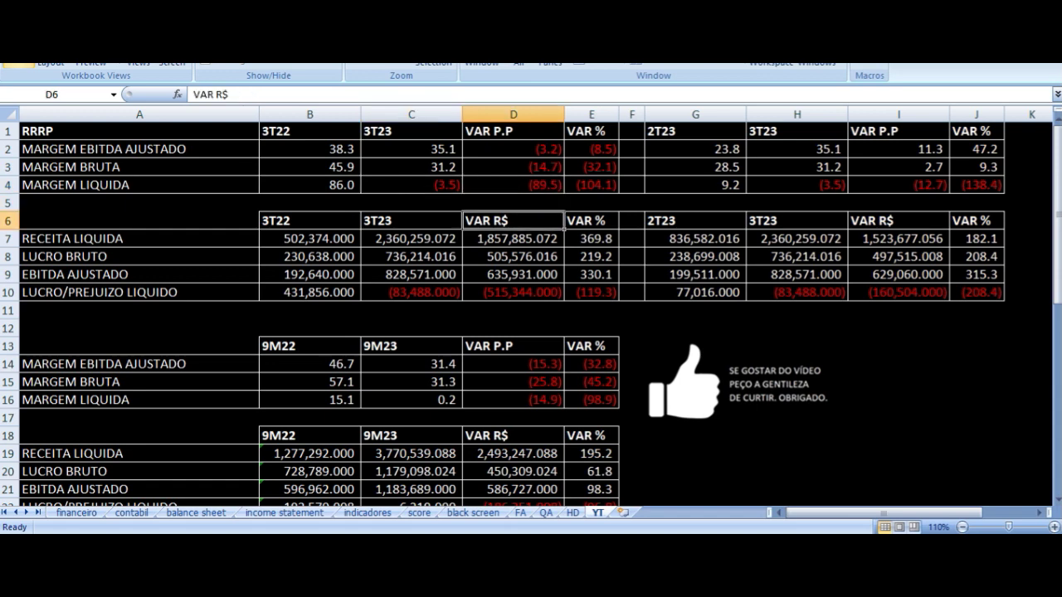
key("Left")
key("Left")
key("Left")
key("Down")
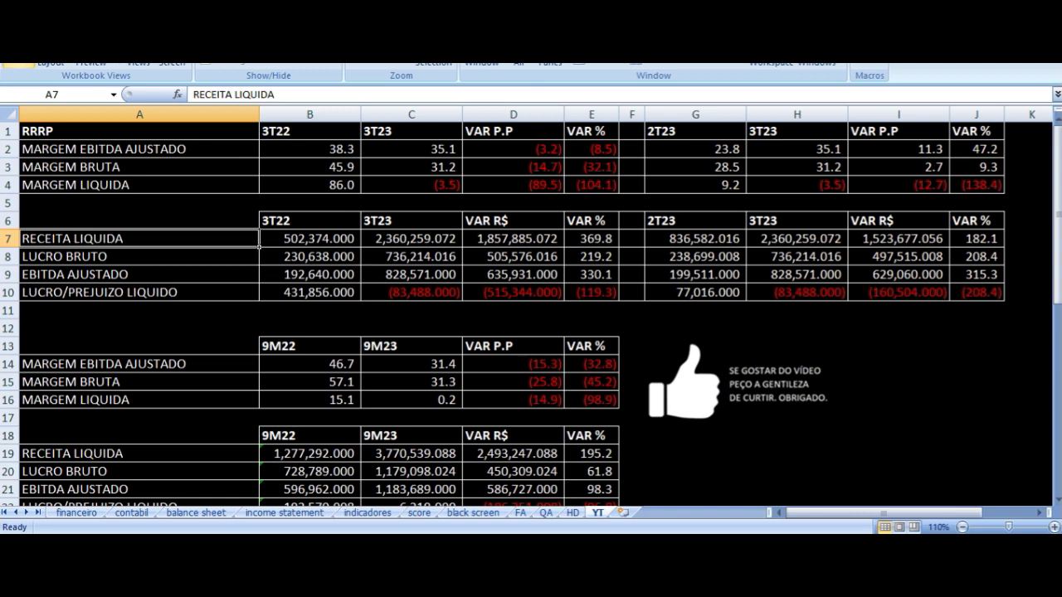
key("Right")
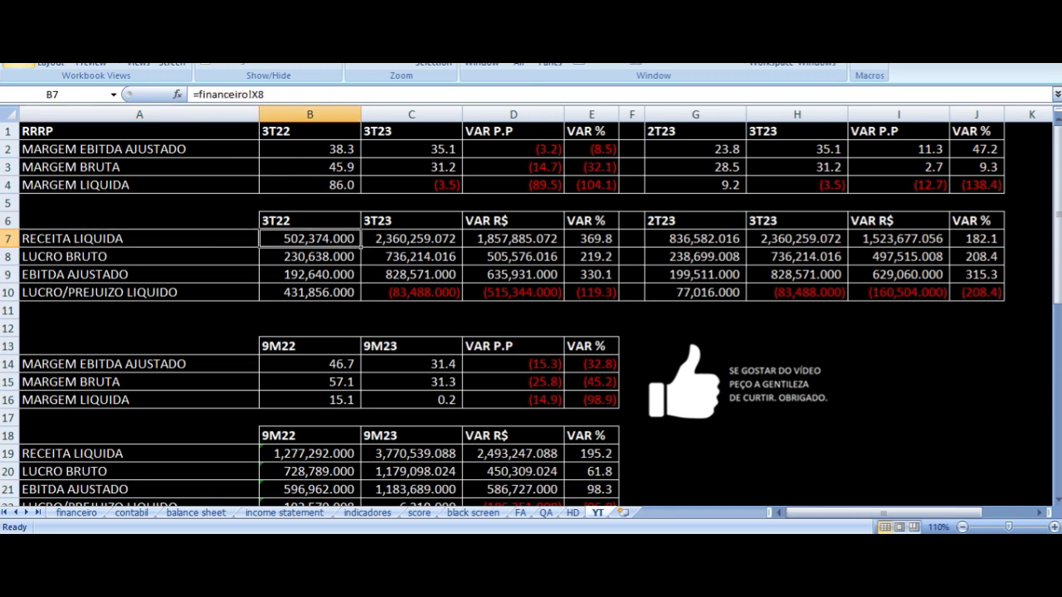
key("Right")
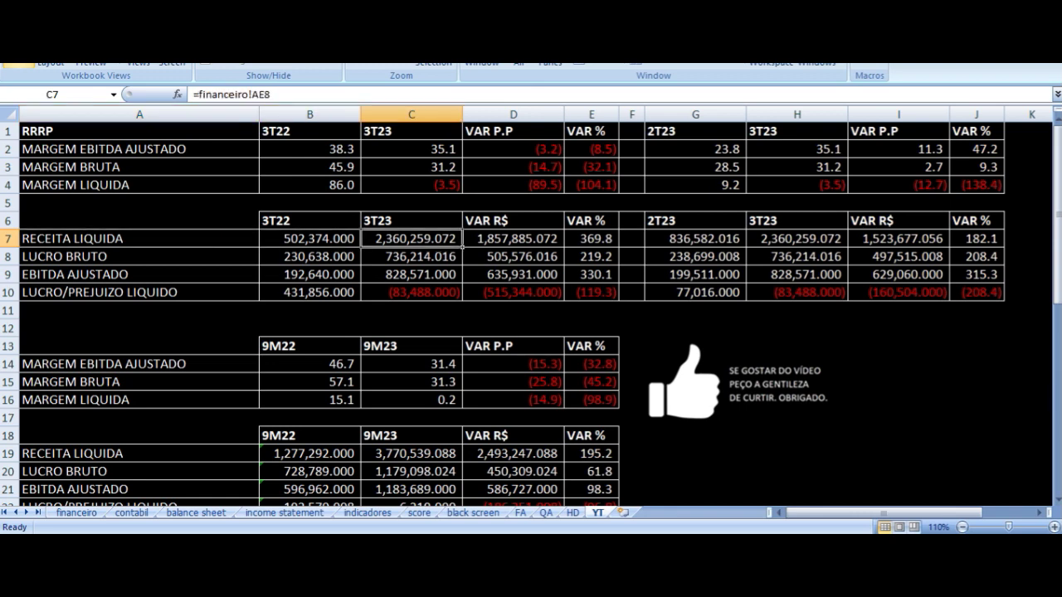
key("Right")
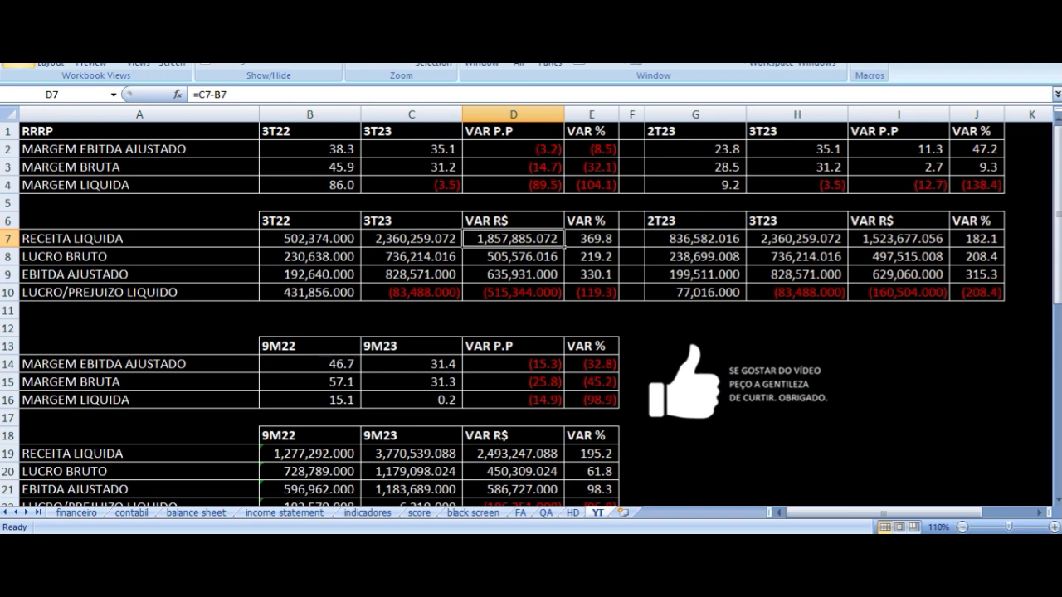
key("Right")
key("Left")
key("Left")
key("Left")
key("Left")
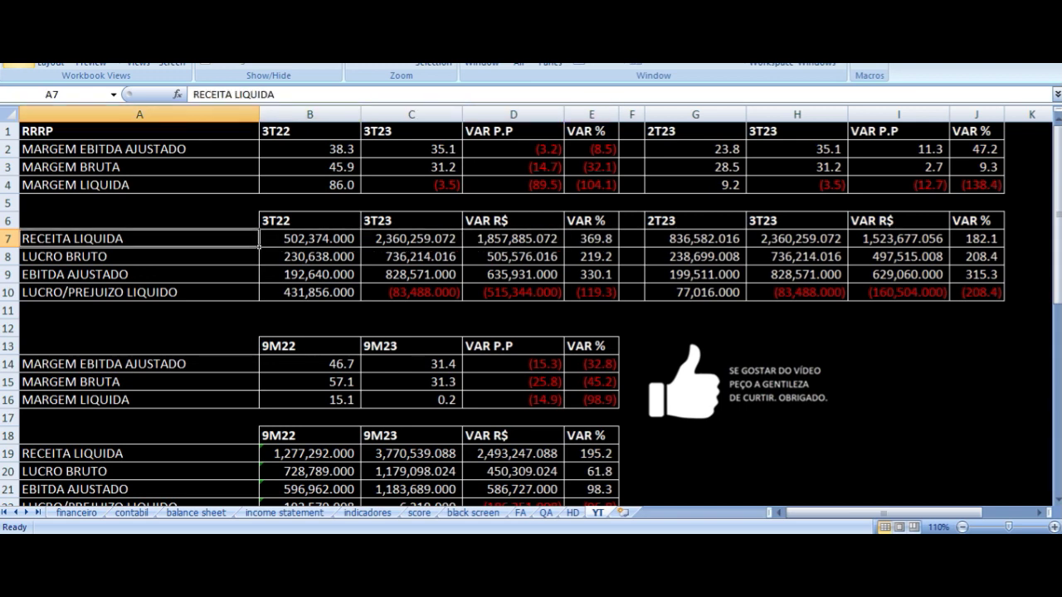
Examine the gross profit for 3T22 and 3T23 with its R$ and percentage variations in row 8
key("Down")
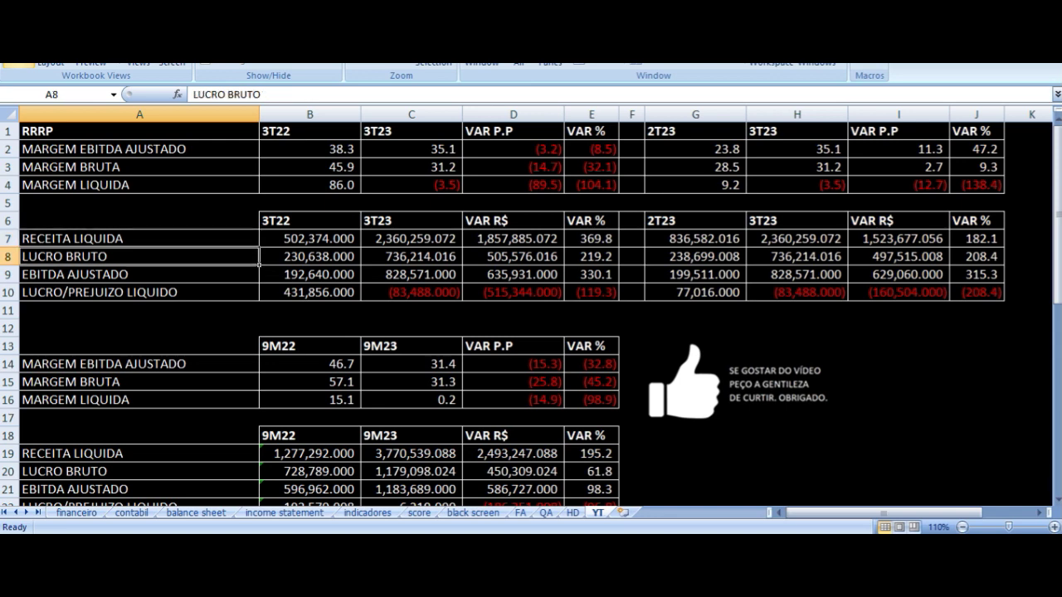
key("Right")
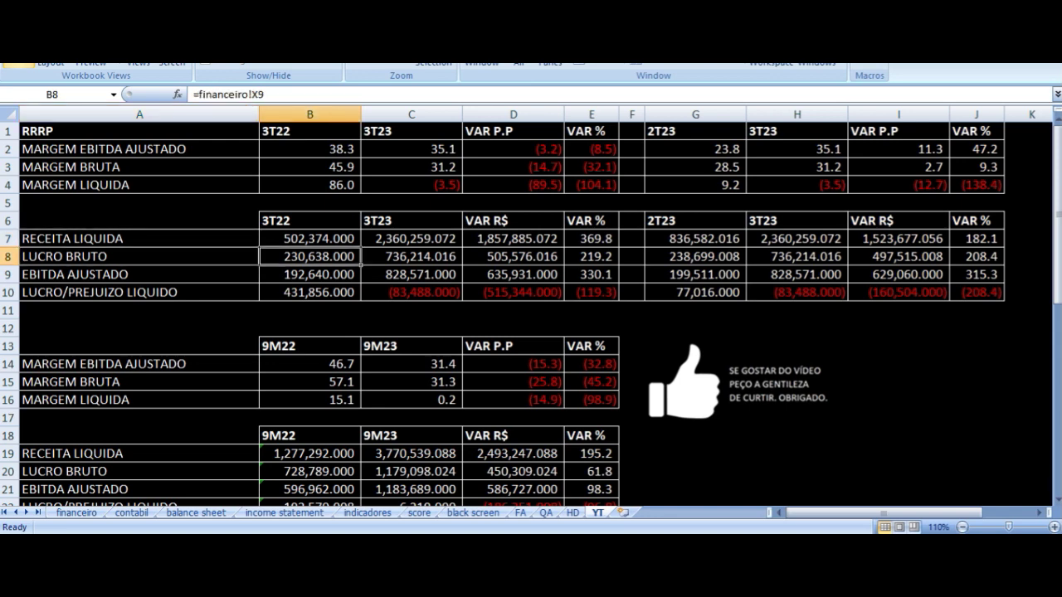
key("Right")
key("Right")
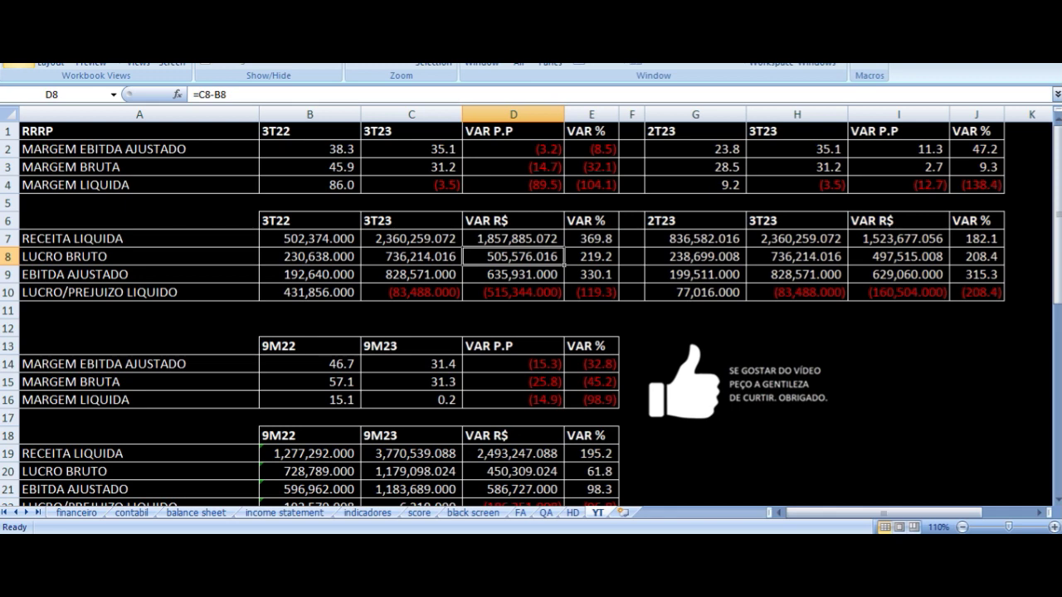
key("Right")
key("Left")
key("Up")
key("Down")
Examine the adjusted EBITDA for 3T22 and 3T23 with its R$ and percentage variations in row 9
key("Left")
key("Left")
key("Left")
key("Down")
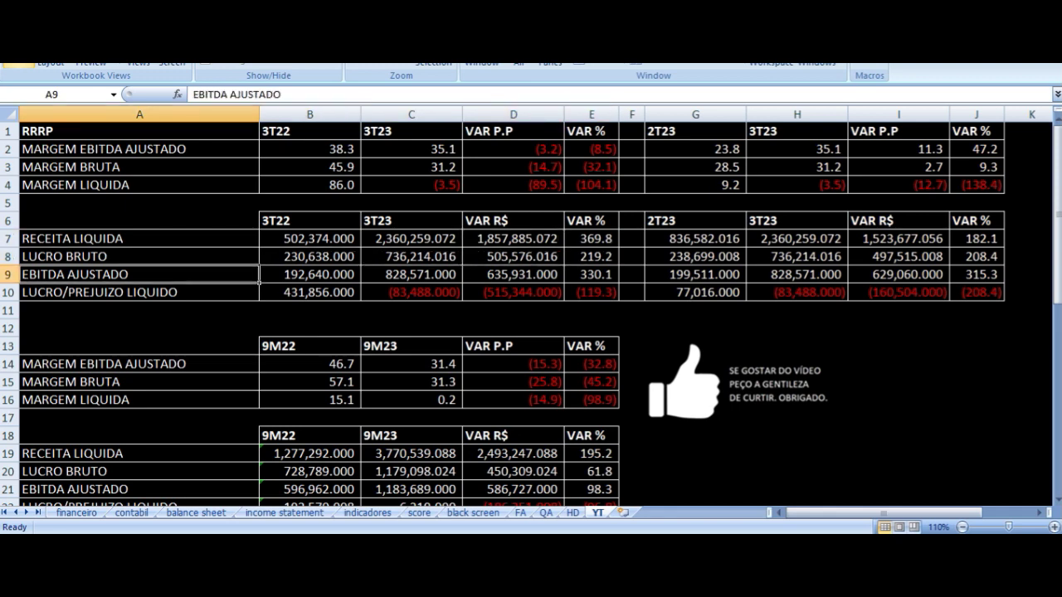
key("Right")
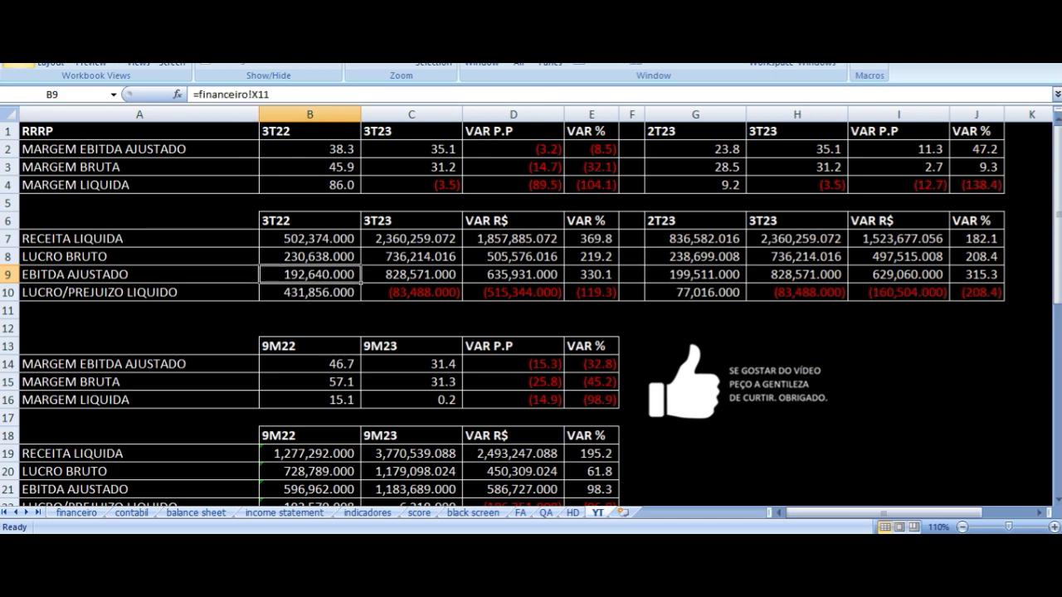
key("Right")
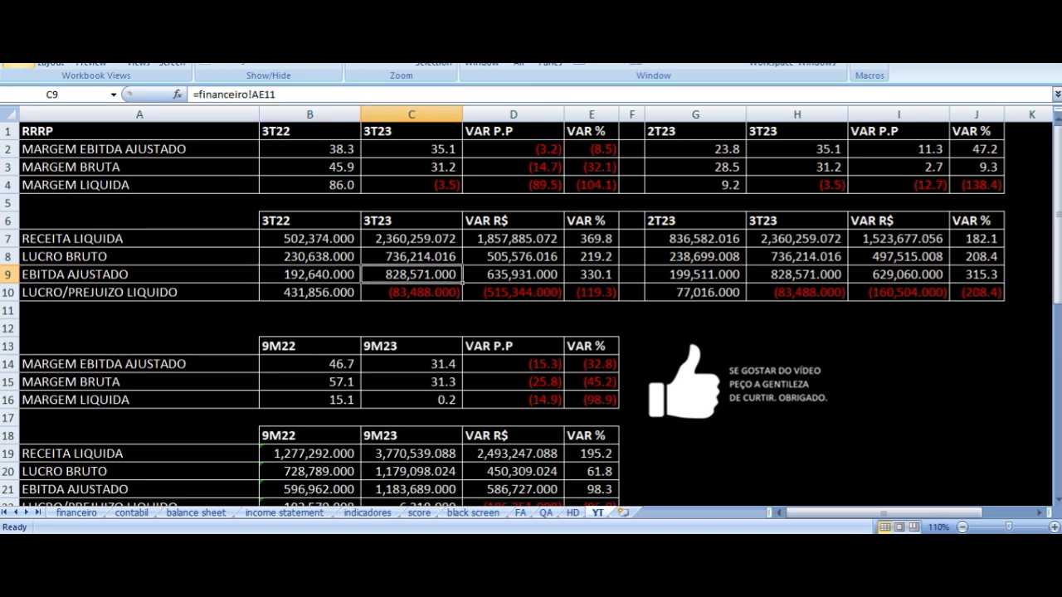
key("Right")
key("Right")
Examine the net profit/loss for 3T22 and 3T23 with its R$ and percentage variations in row 10
key("Down")
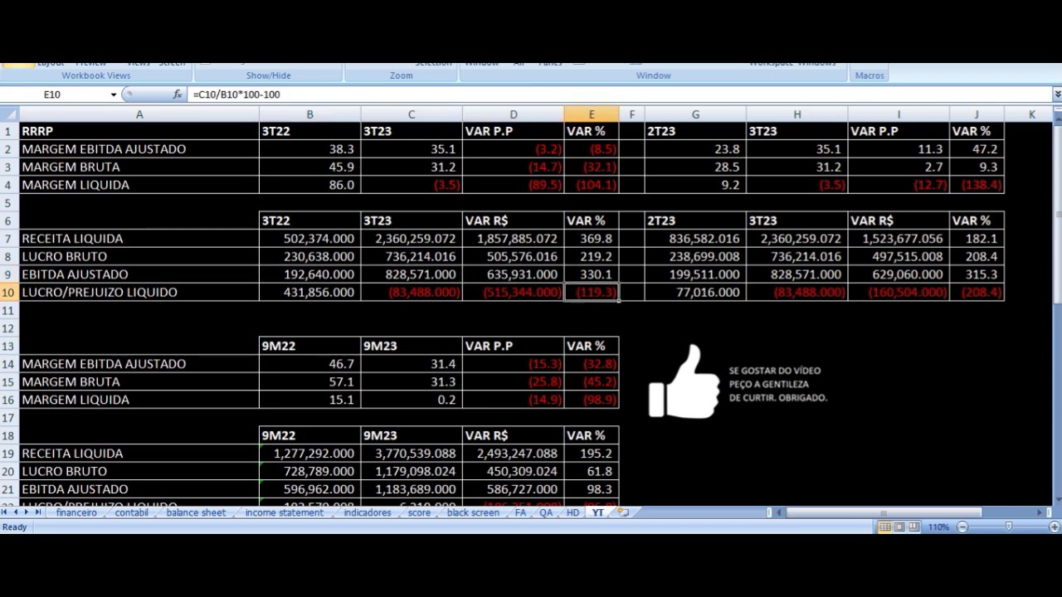
key("Left")
key("Left")
key("Left")
key("Left")
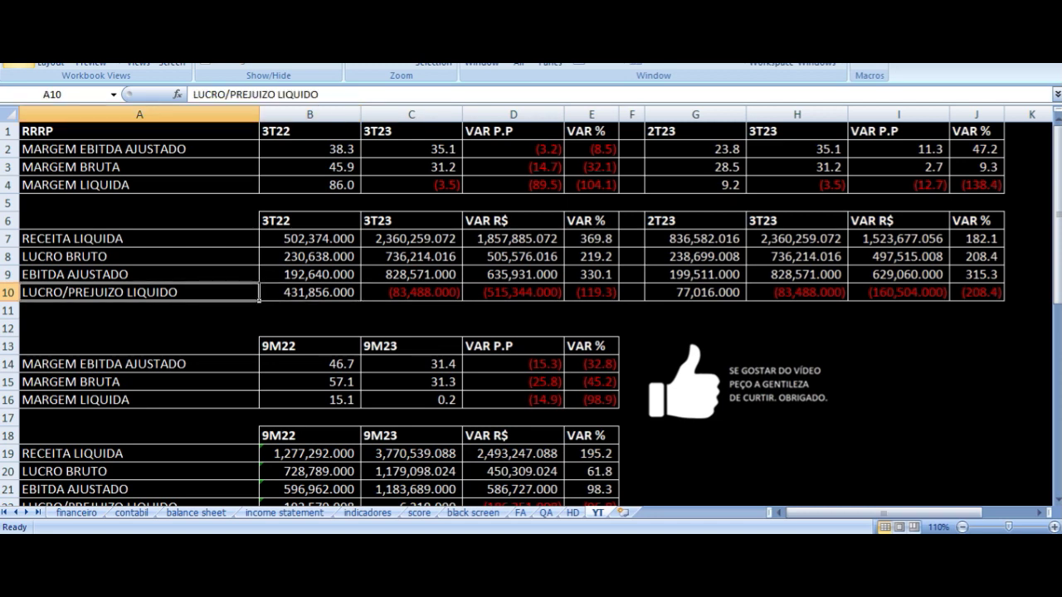
key("Right")
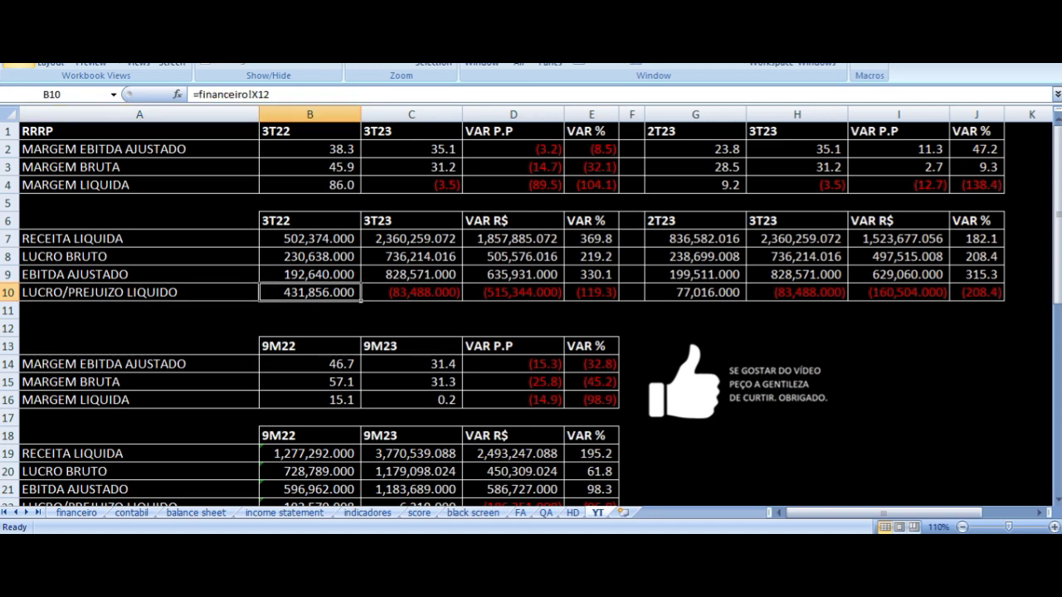
key("Right")
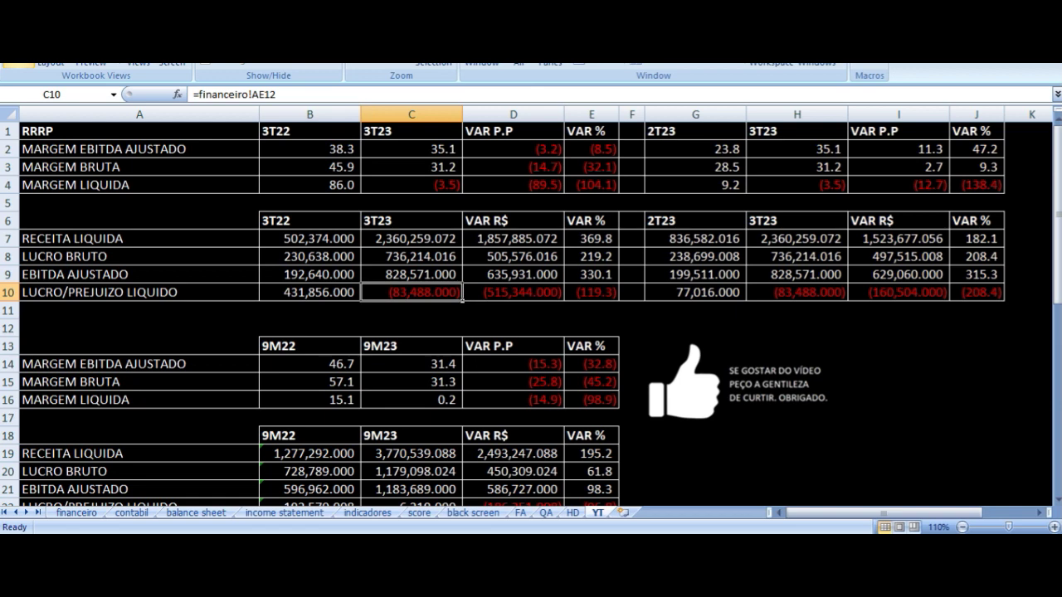
key("Right")
key("Right")
key("Right")
key("Right")
Recheck the 3T23 adjusted EBITDA and net revenue figures in column C
key("Up")
key("Left")
key("Left")
key("Left")
key("Left")
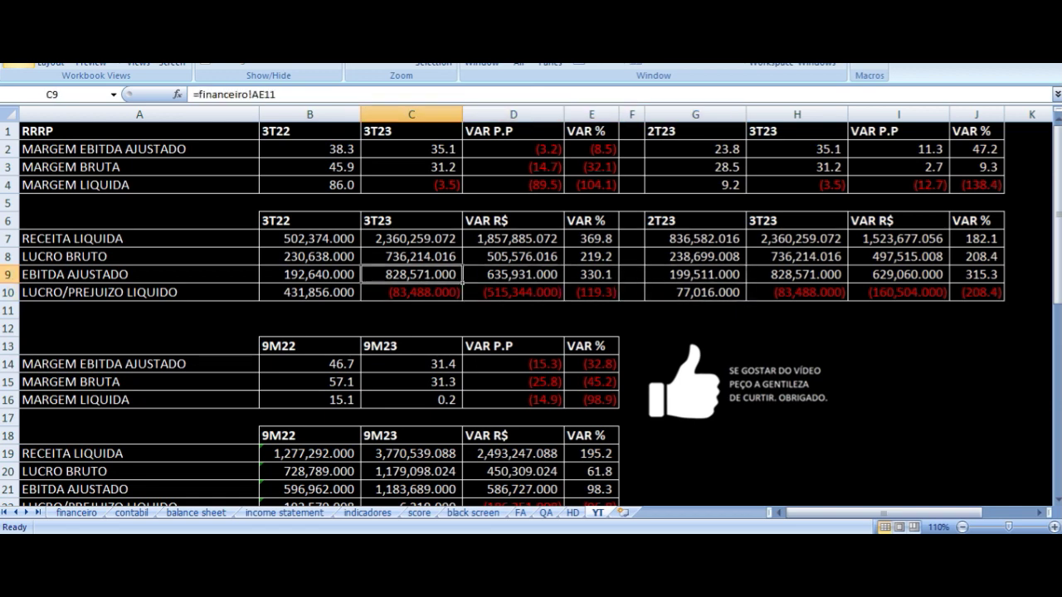
key("Up")
key("Up")
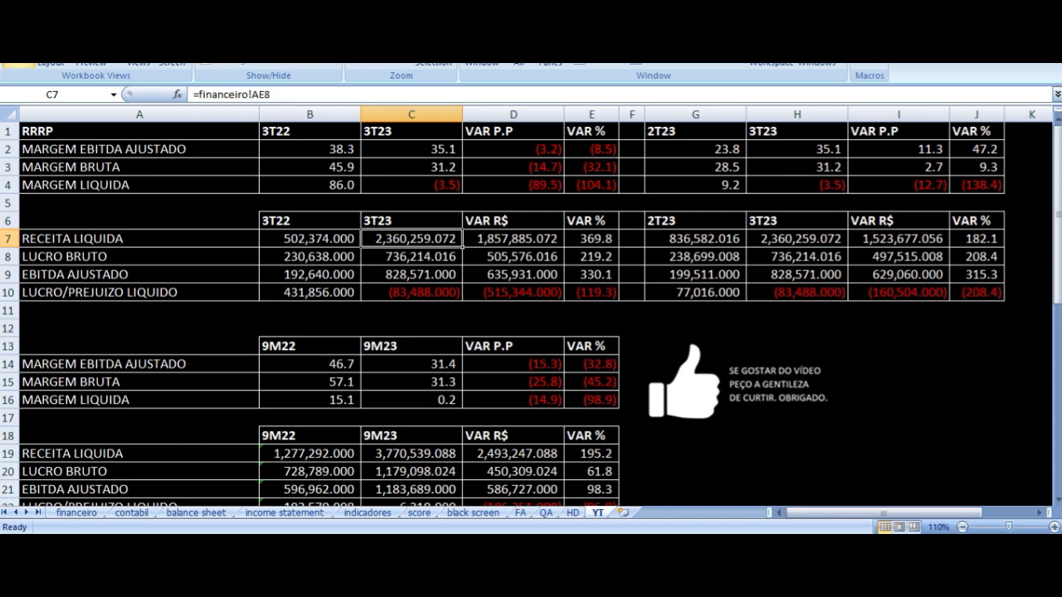
Examine the adjusted EBITDA margin for 2T23 and 3T23 with its percentage-point variation in row 2
key("Right")
key("Right")
key("Right")
key("Right")
key("Up")
key("Up")
key("Up")
key("Up")
key("Up")
key("Up")
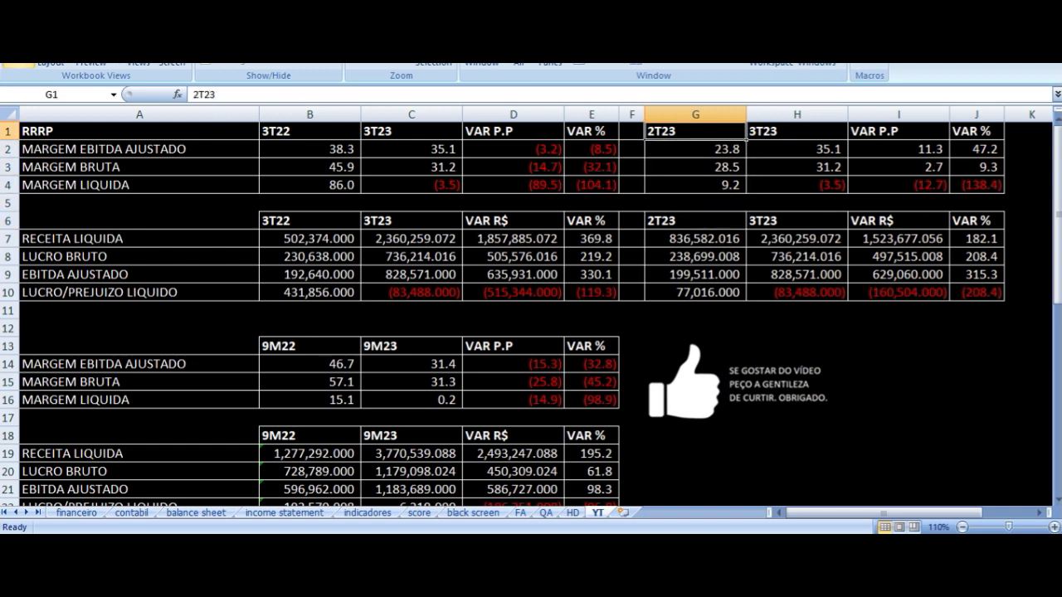
key("Down")
key("Right")
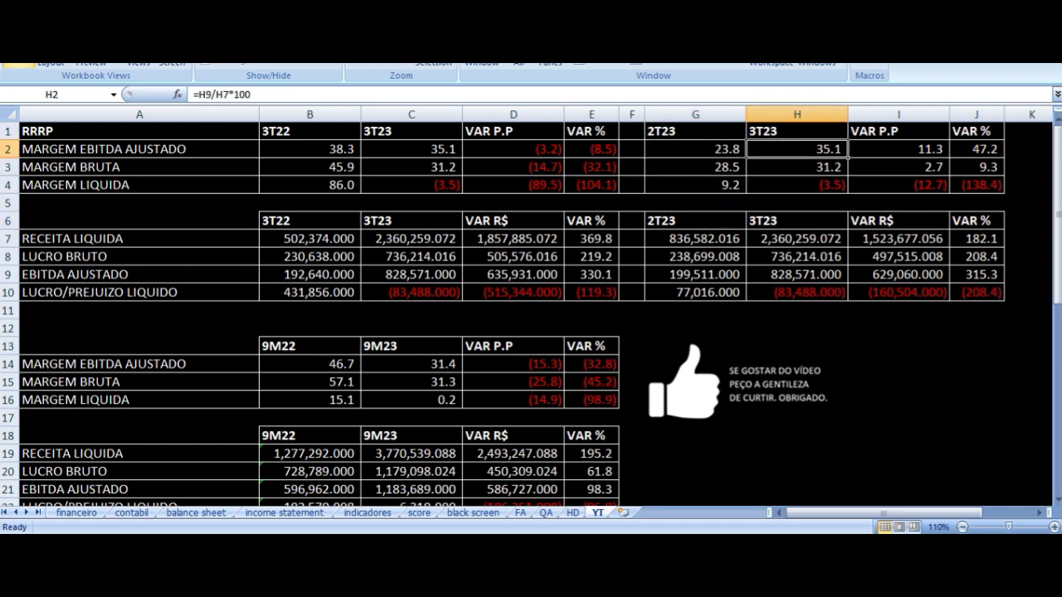
key("Left")
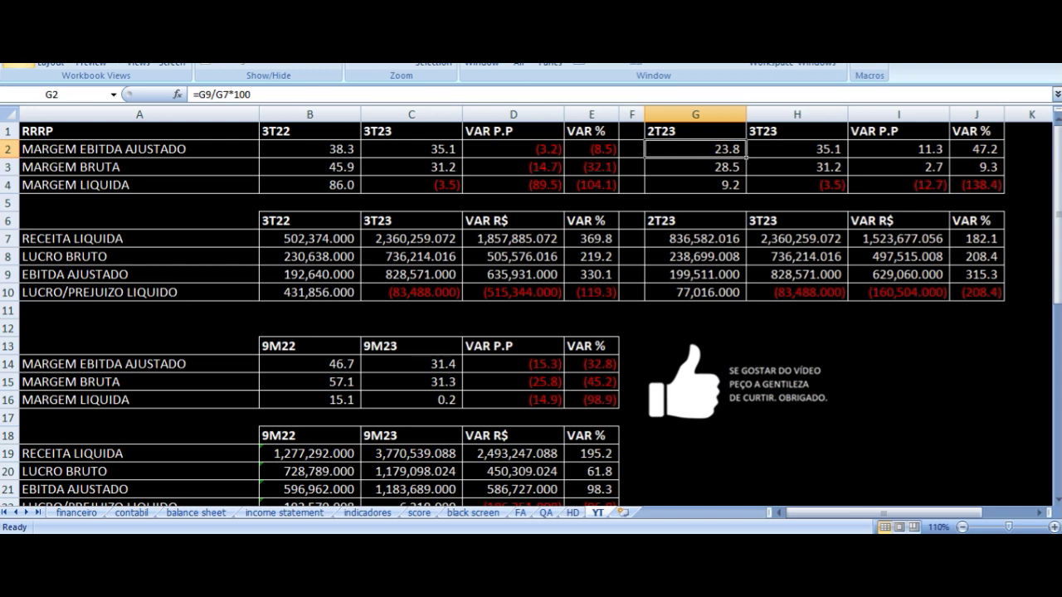
key("Right")
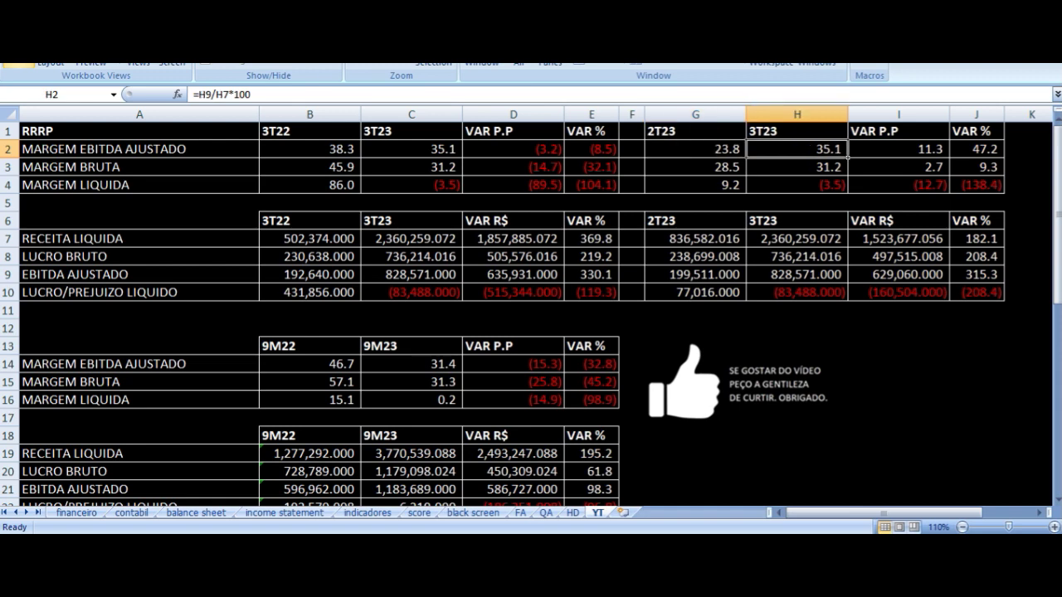
key("Right")
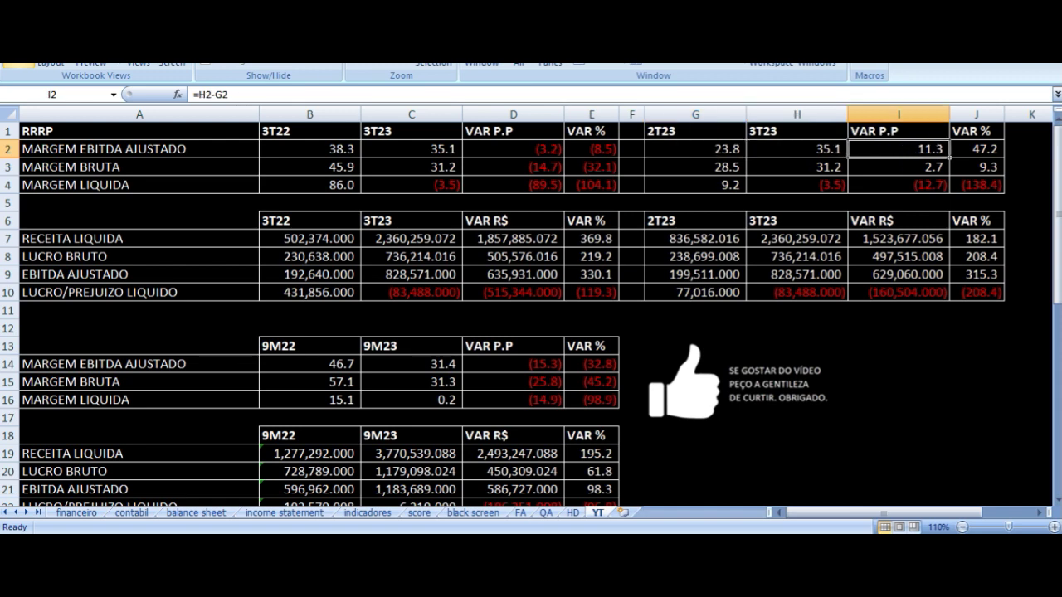
Examine the gross margin for 2T23 and 3T23 with its percentage-point variation in row 3
left_click(796, 166)
left_click(695, 167)
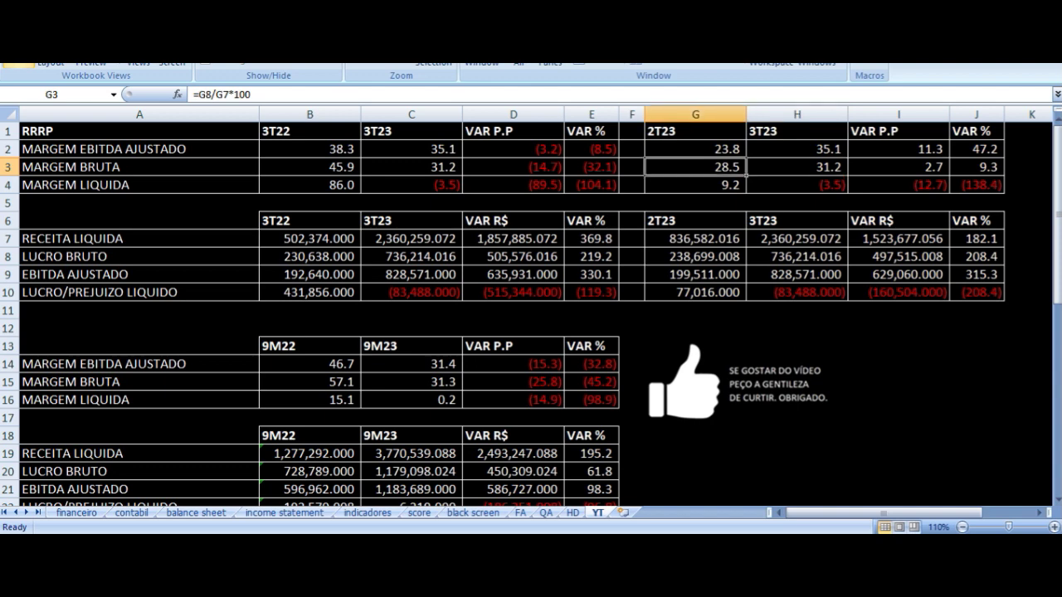
left_click(796, 167)
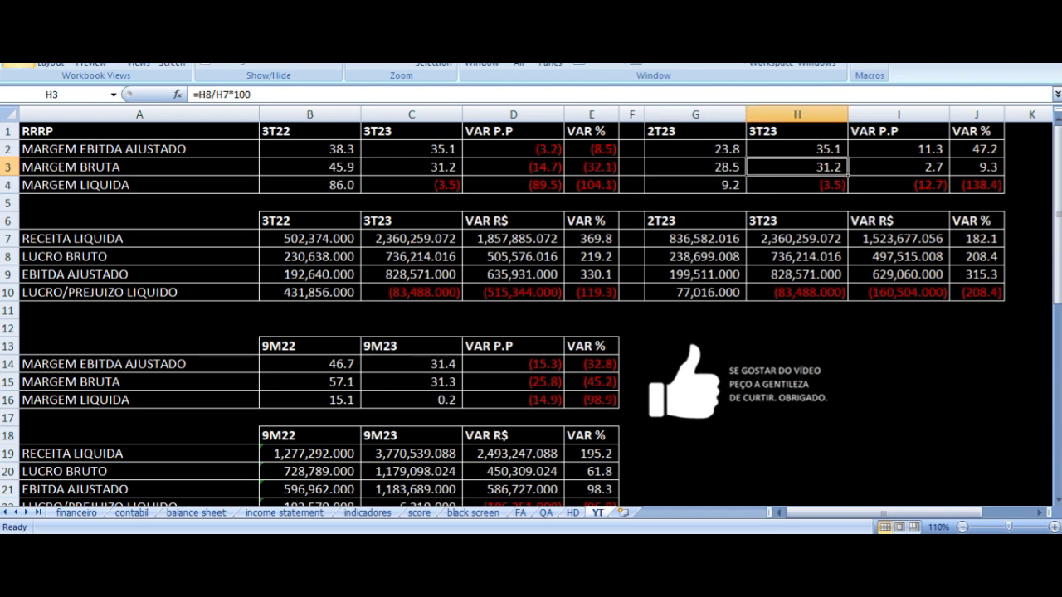
left_click(899, 166)
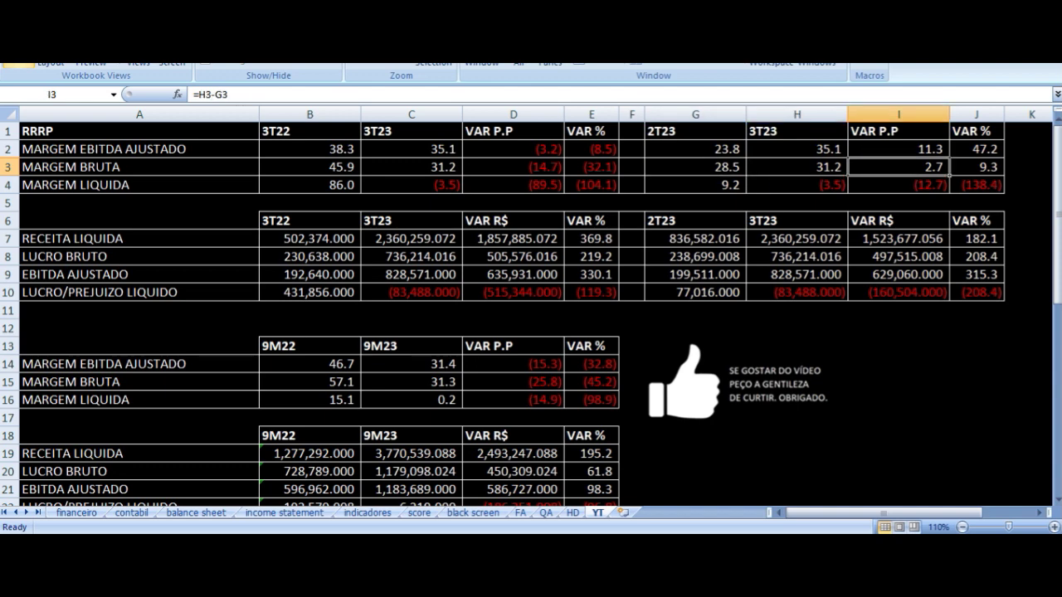
Examine the net margin for 2T23 and 3T23 with its percentage-point variation in row 4
left_click(695, 185)
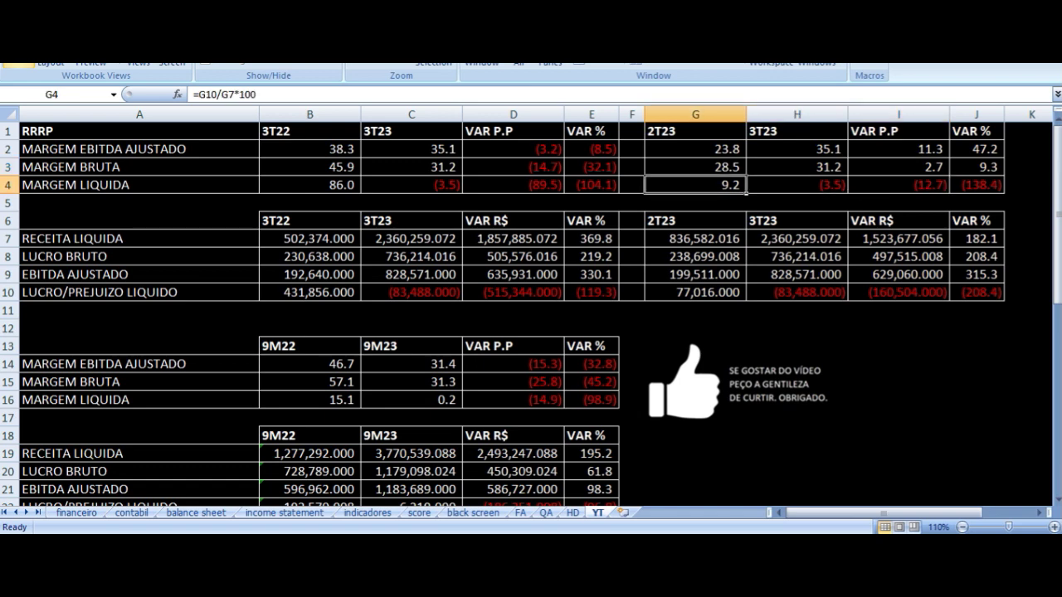
left_click(796, 185)
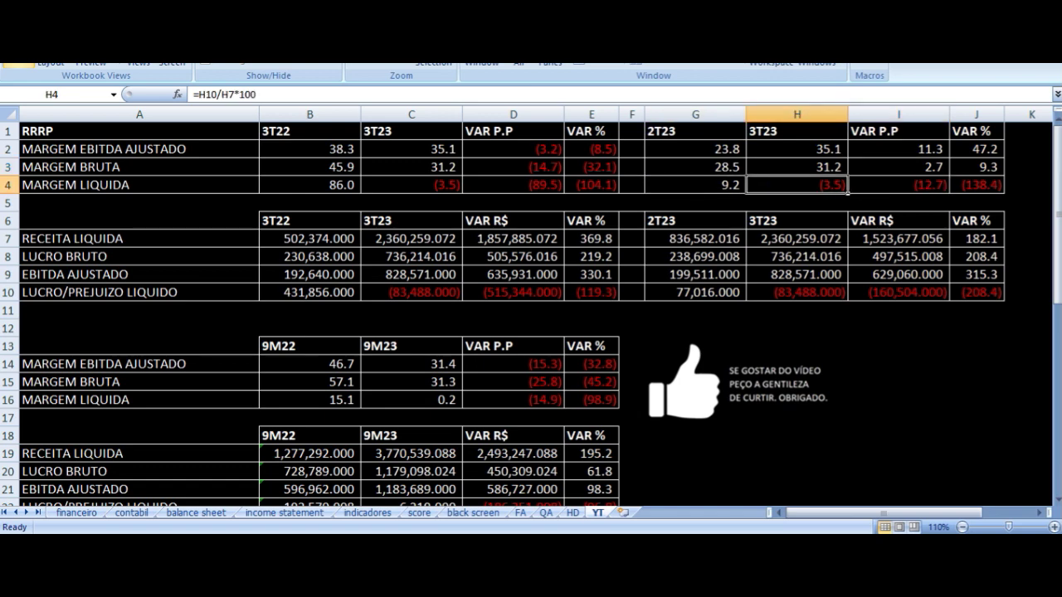
left_click(898, 185)
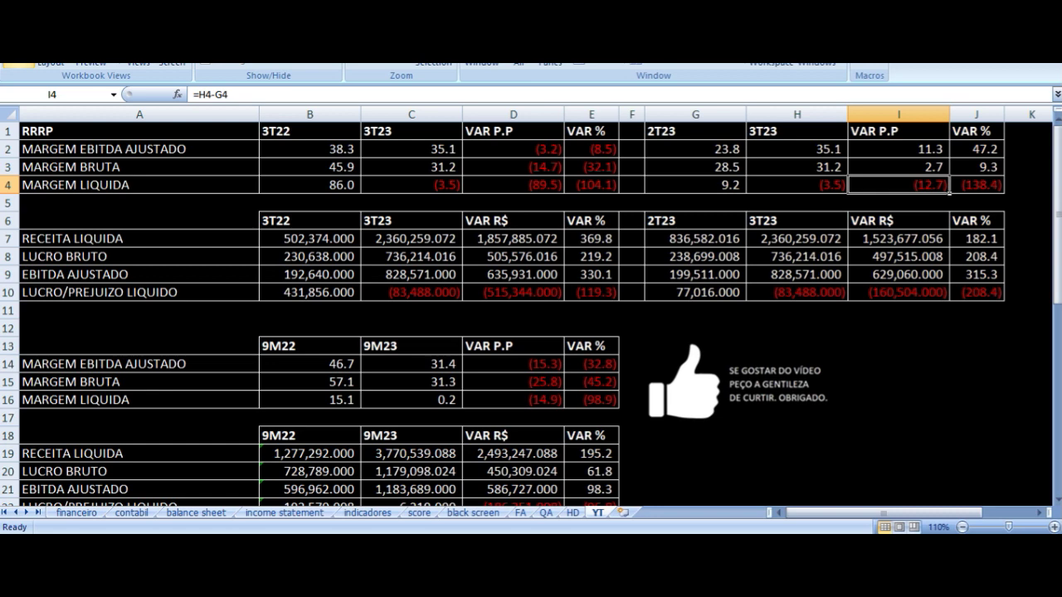
Examine the net revenue for 2T23 and 3T23 with its R$ and percentage variations in row 7
key("Down")
key("Down")
key("Down")
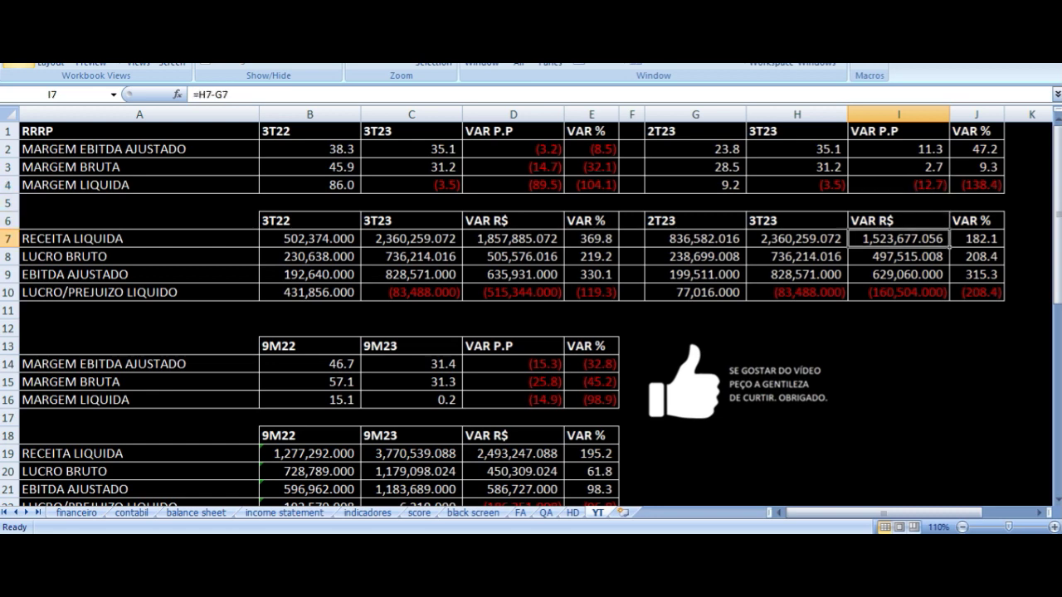
key("Left")
key("Left")
left_click(797, 238)
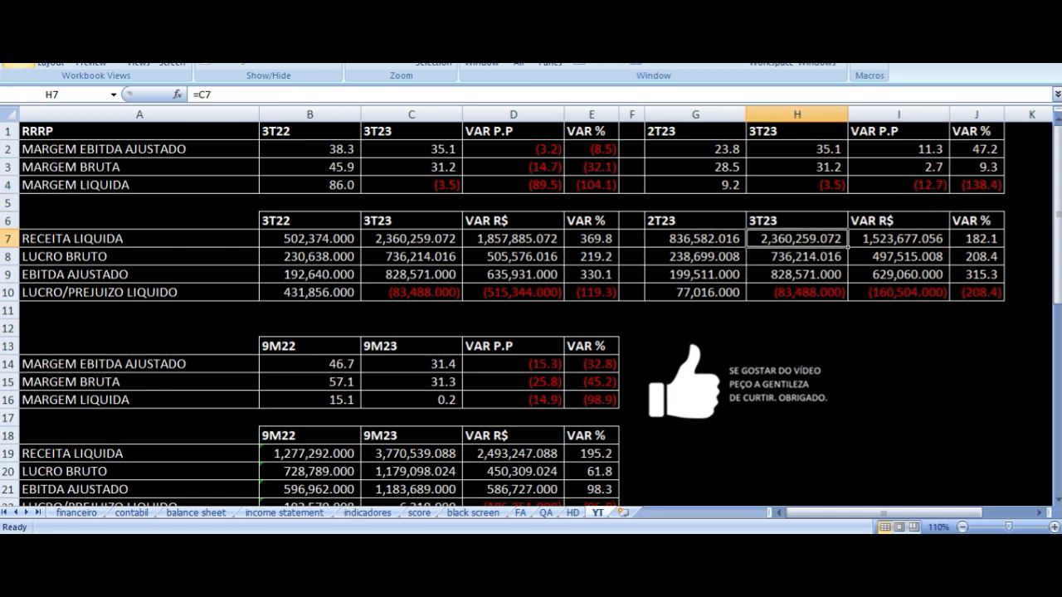
left_click(695, 238)
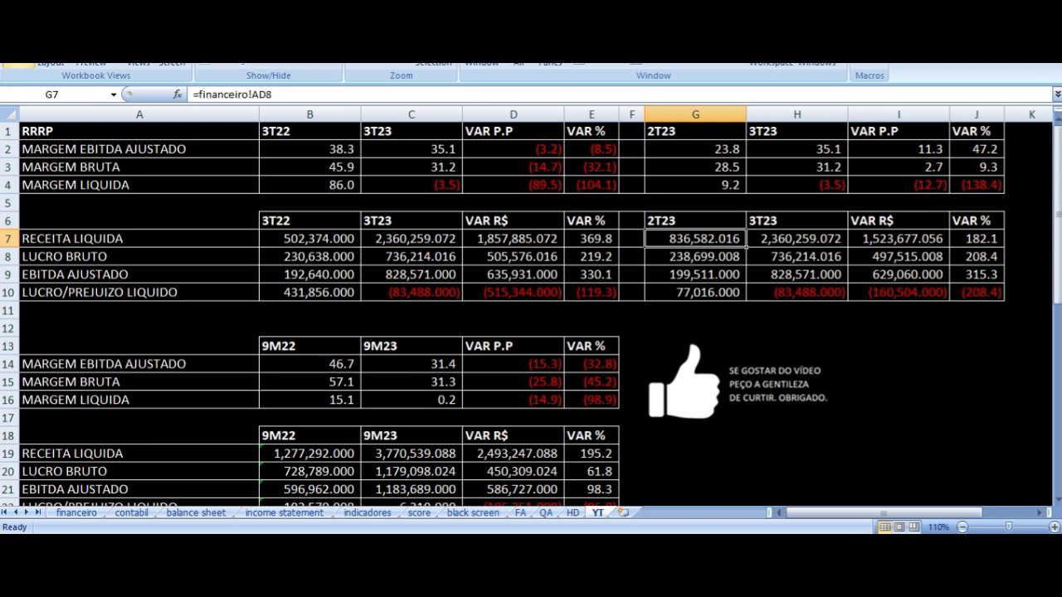
left_click(796, 238)
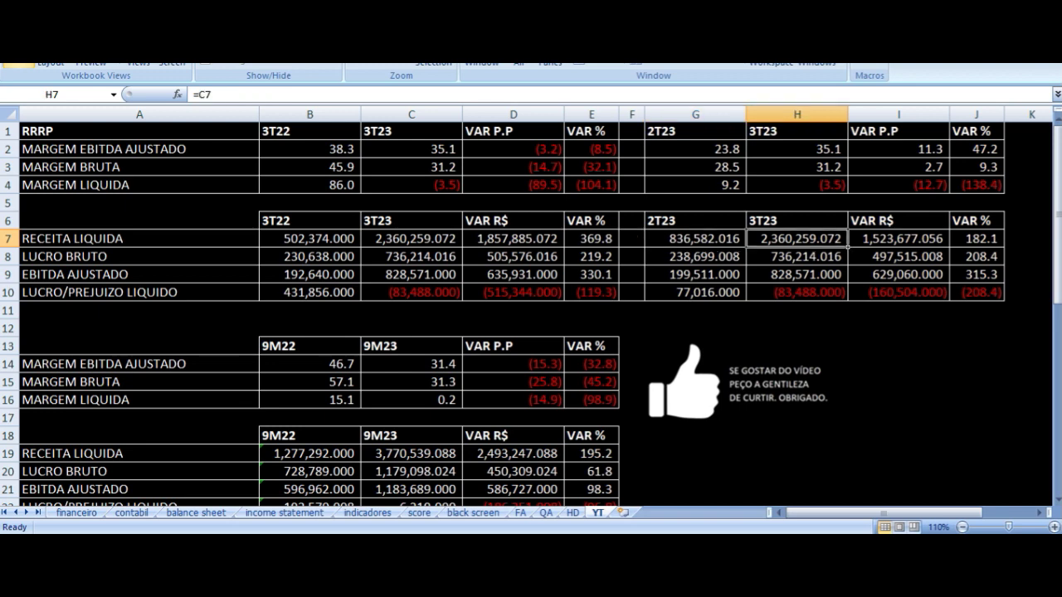
key("Right")
key("Right")
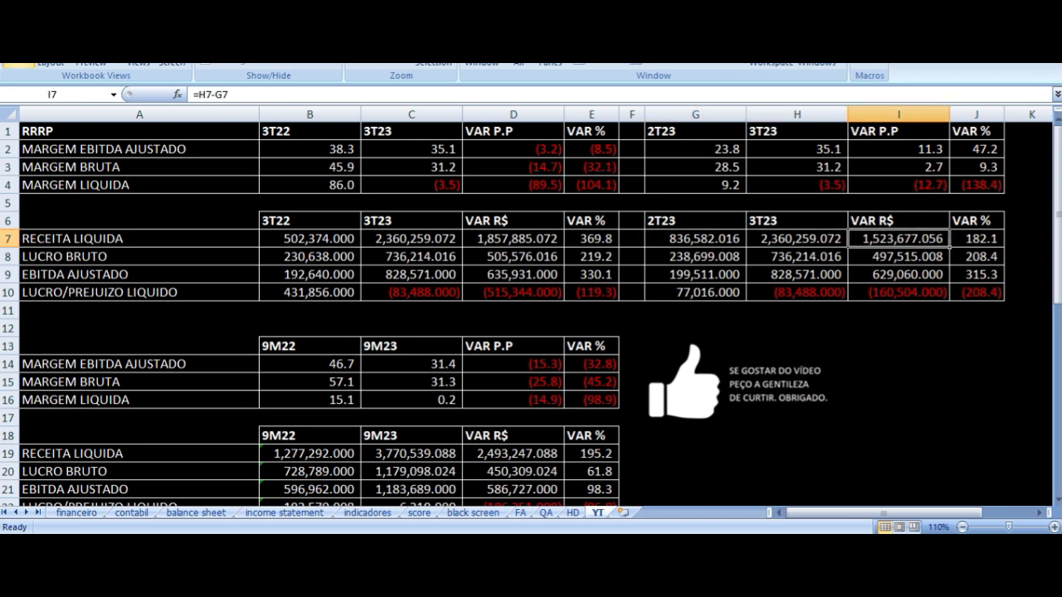
Examine the gross profit for 2T23 and 3T23 with its R$ and percentage variations in row 8
key("Down")
key("Left")
key("Left")
key("Left")
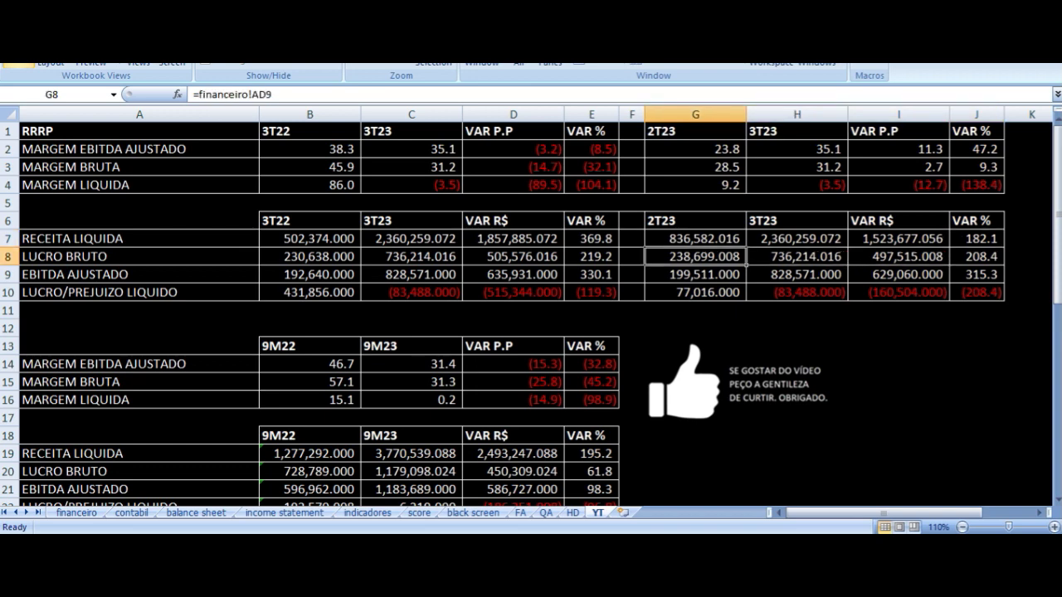
key("Right")
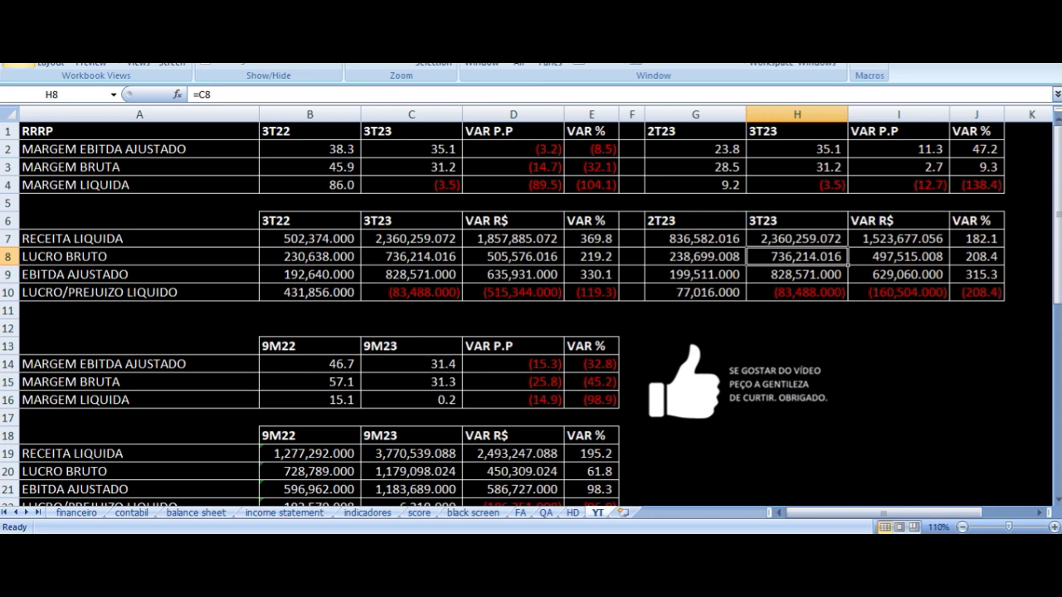
key("Right")
key("Right")
Examine the adjusted EBITDA for 2T23 and 3T23 with its R$ and percentage variations in row 9
key("Down")
key("Left")
key("Left")
key("Left")
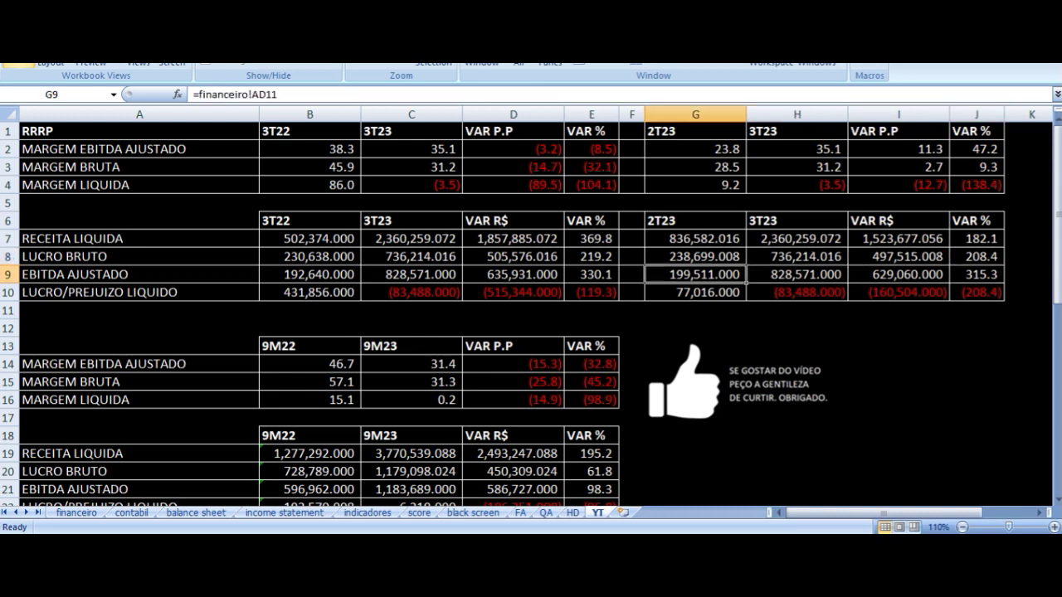
key("Right")
key("Right")
key("Right")
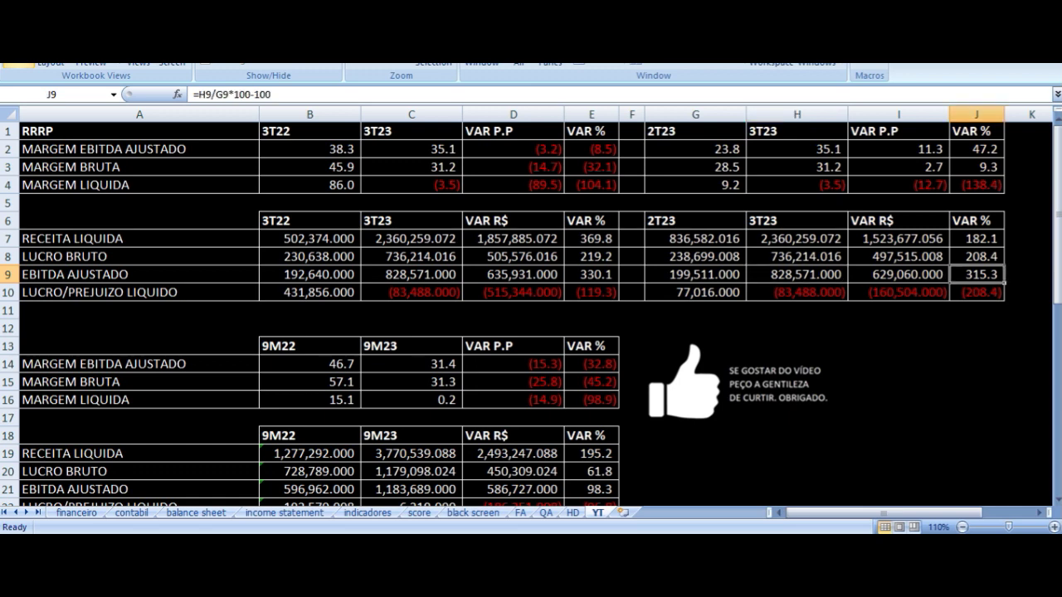
Examine the net profit/loss for 2T23 against 3T23 in row 10
key("Down")
key("Left")
key("Left")
key("Left")
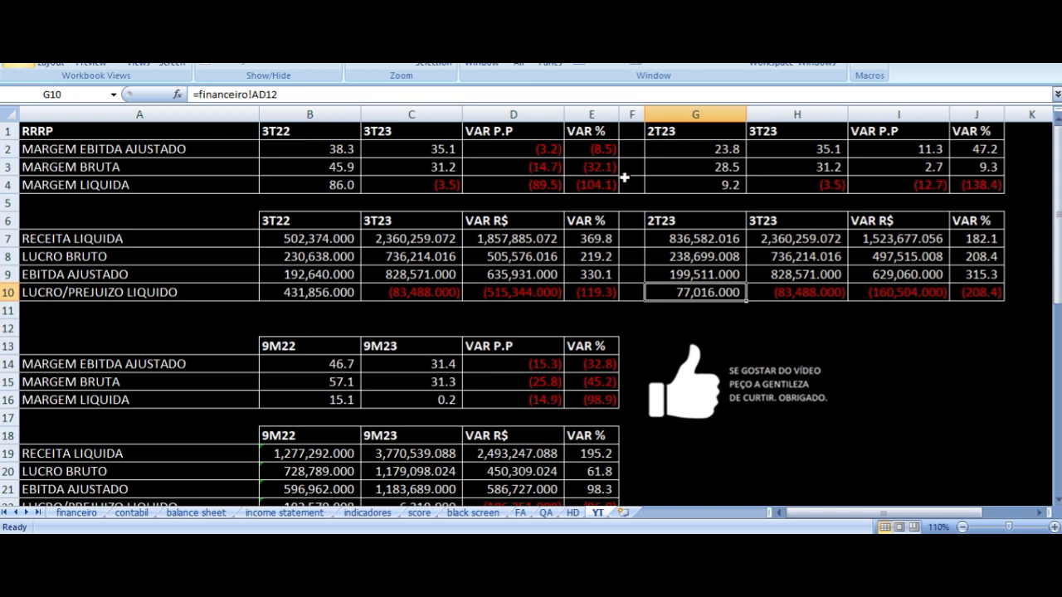
Review the R$ variations between 2T23 and 3T23 from net revenue down to net profit/loss in column I
left_click(690, 237)
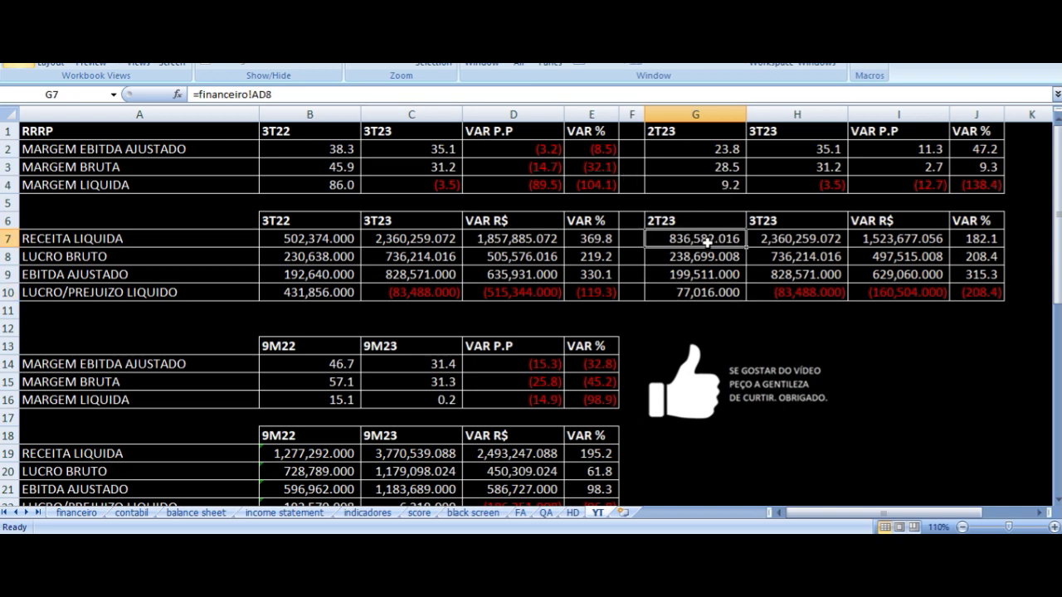
key("Right")
key("Right")
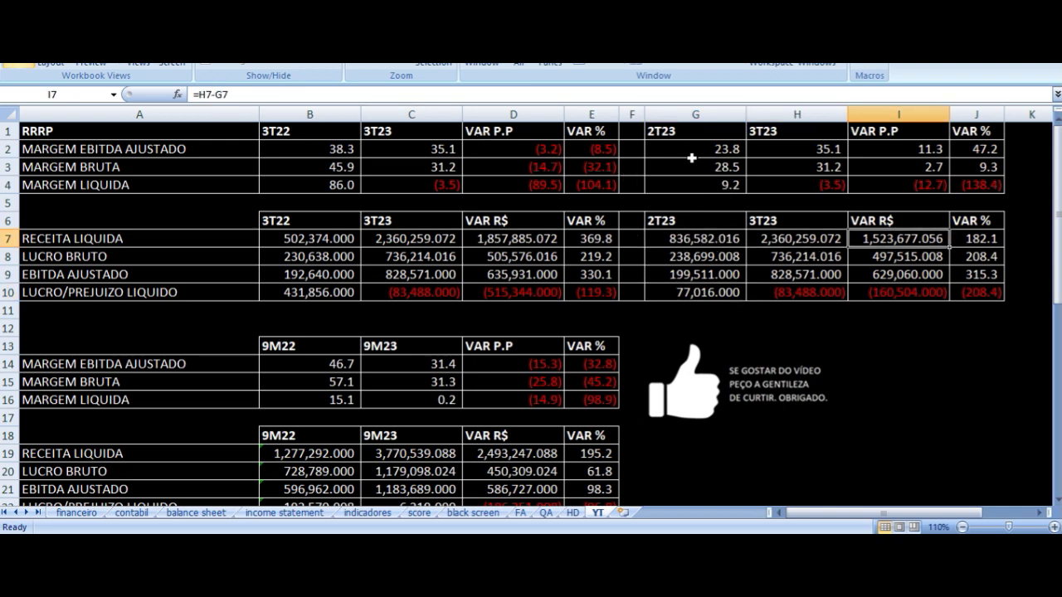
key("Down")
key("Down")
key("Down")
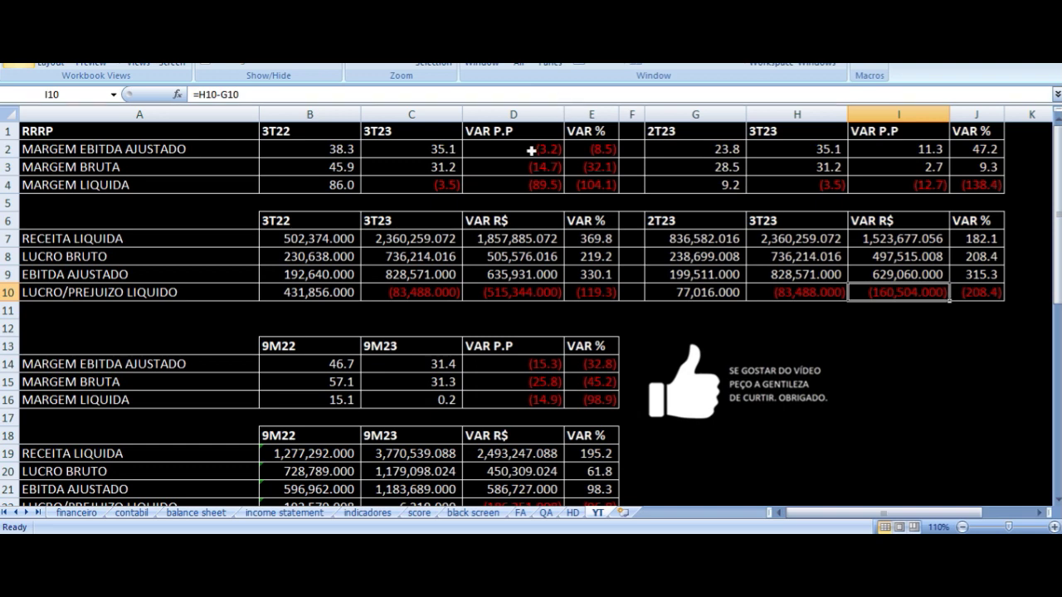
Examine the adjusted EBITDA margin for 9M22 and 9M23 with its percentage-point variation in row 14
scroll(475, 295, "down", 3)
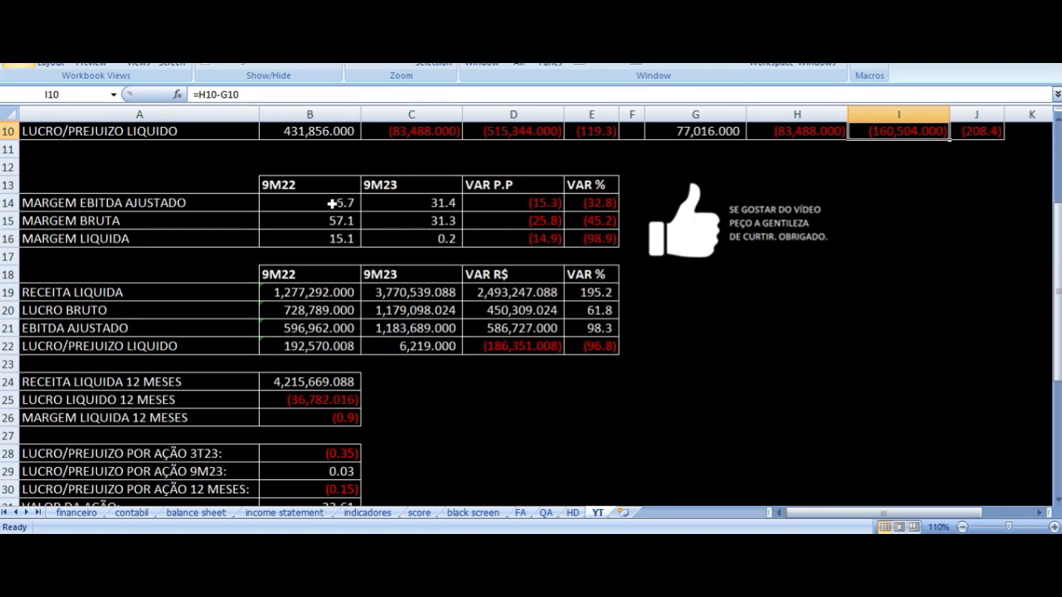
scroll(334, 202, "down", 1)
left_click(329, 134)
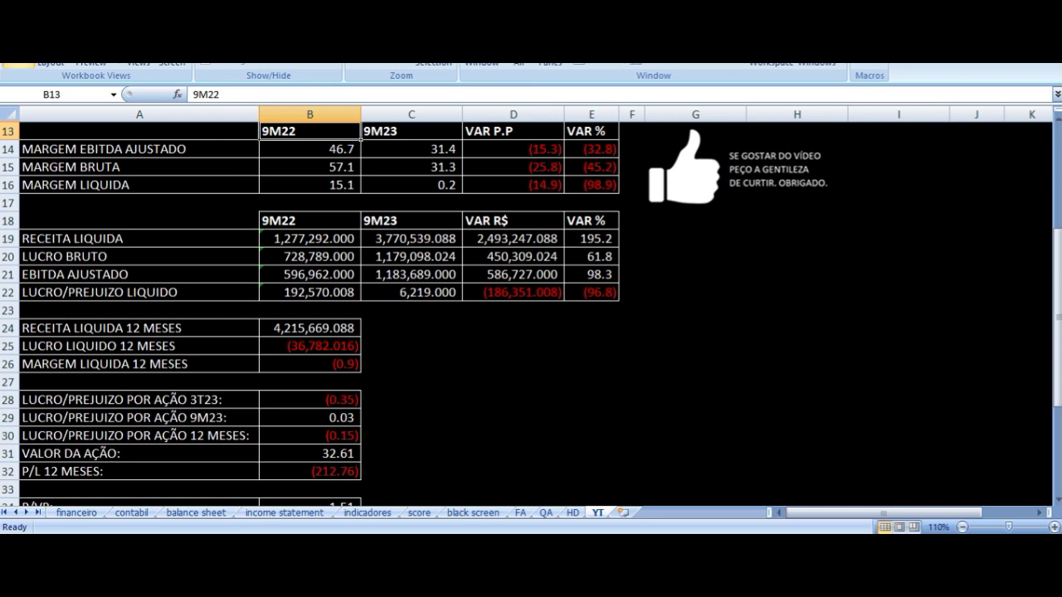
left_click(410, 131)
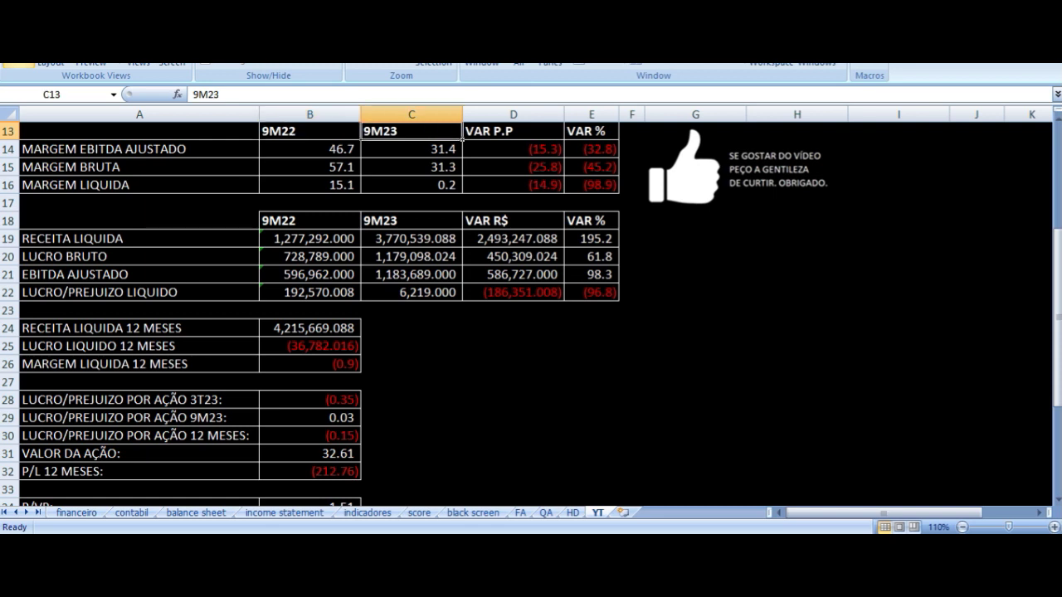
left_click(332, 150)
left_click(258, 154)
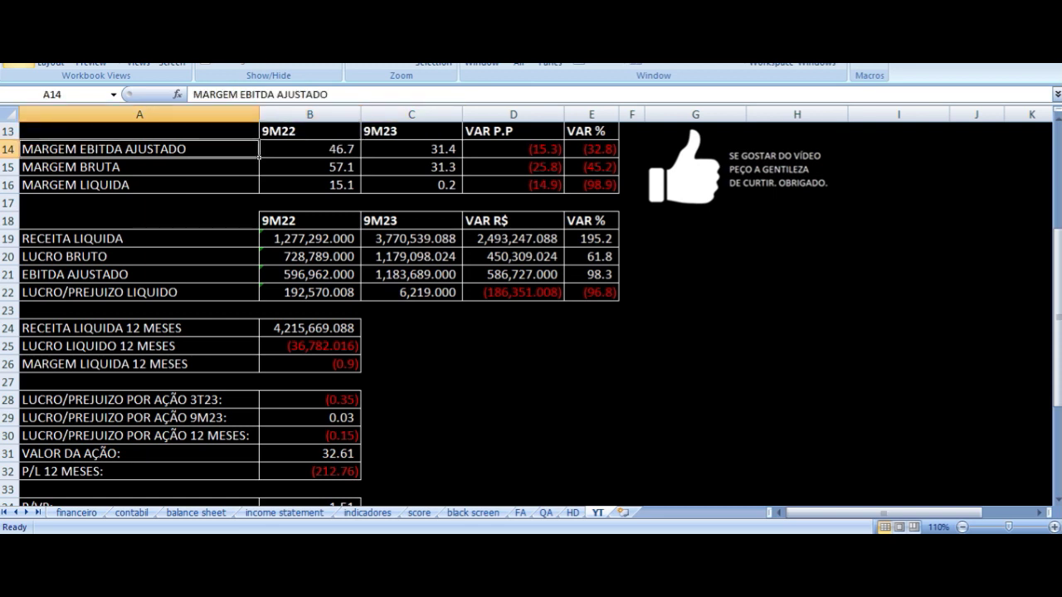
left_click(358, 155)
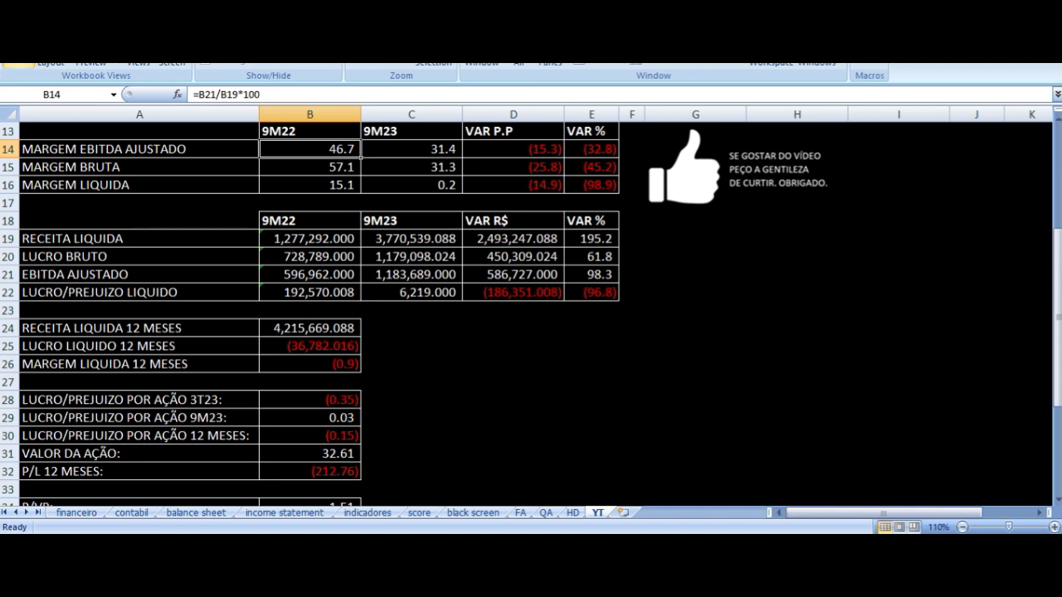
left_click(461, 154)
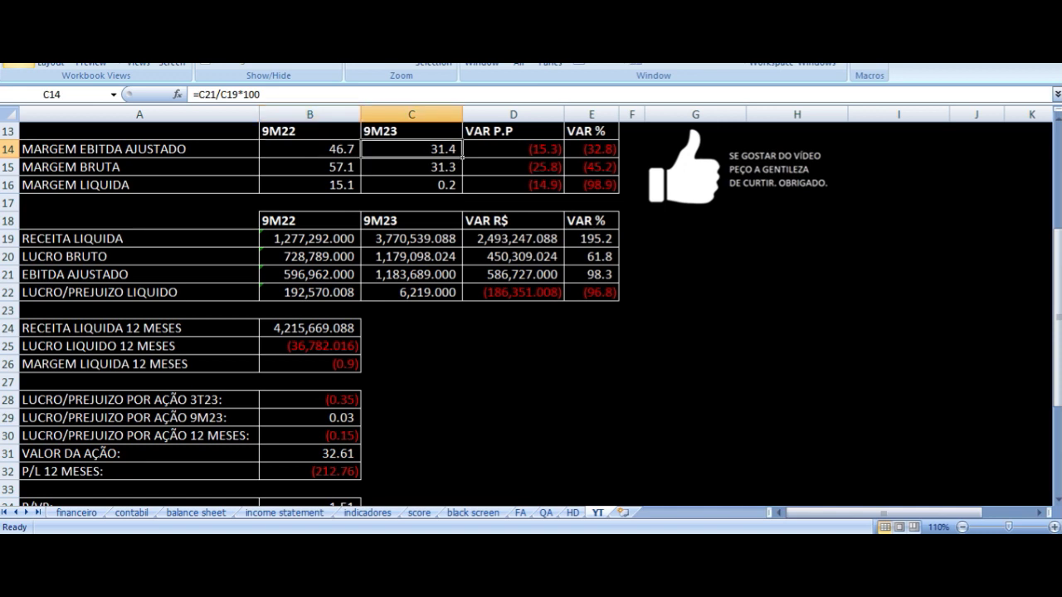
left_click(564, 155)
Examine the gross margin for 9M22 and 9M23 with its percentage-point variation in row 15
left_click(359, 173)
left_click(258, 173)
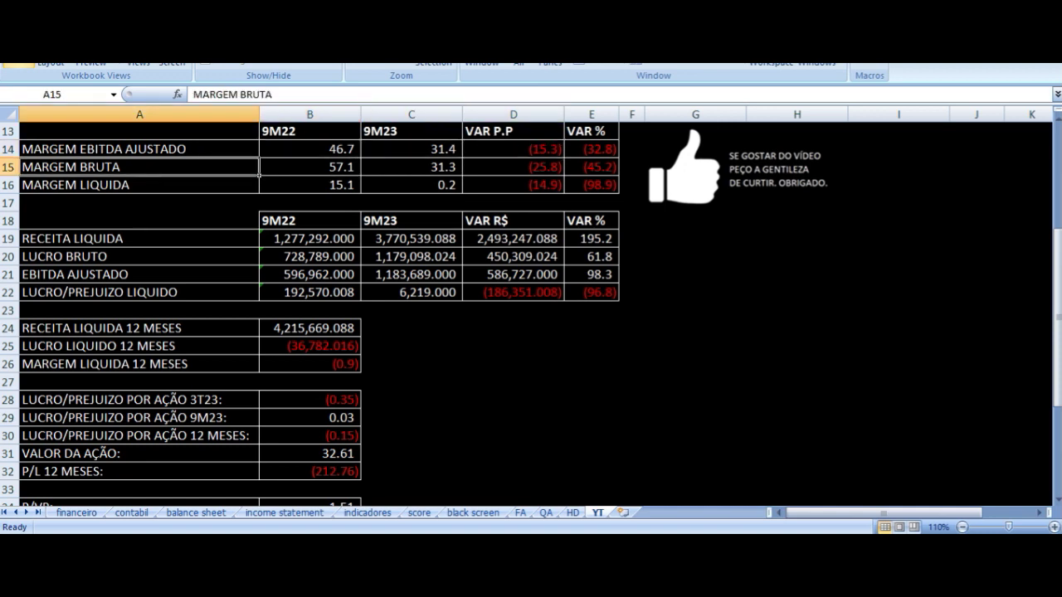
left_click(359, 173)
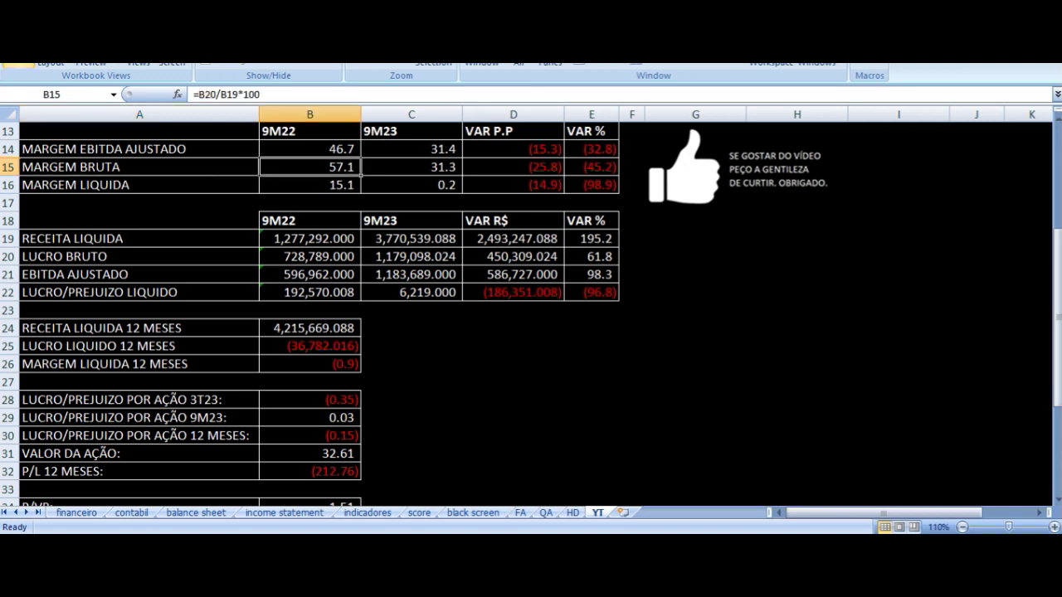
left_click(411, 166)
left_click(562, 173)
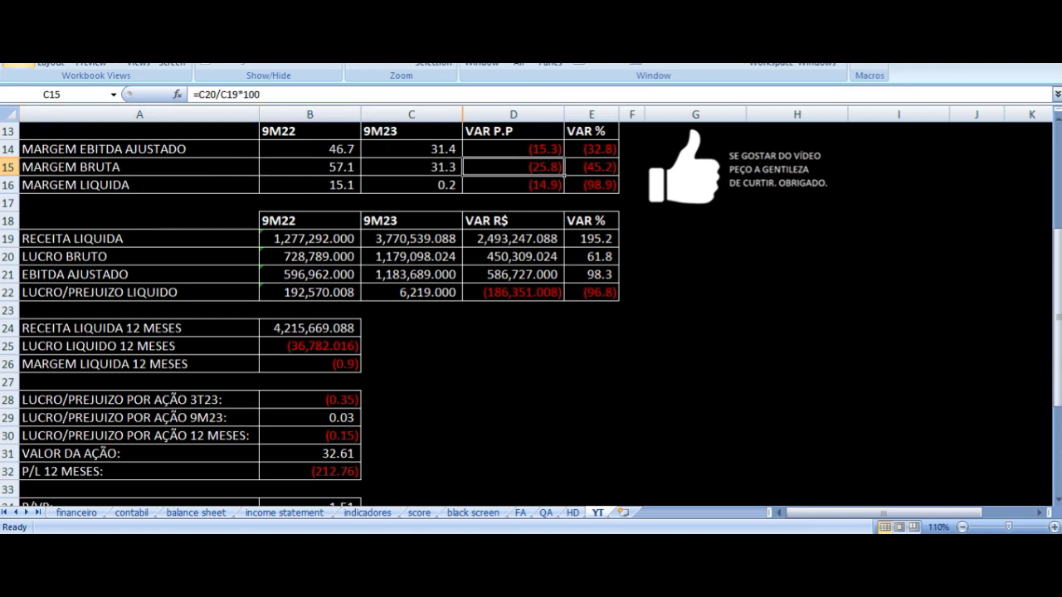
Examine the net margin for 9M22 and 9M23 with its percentage-point variation in row 16
key("Down")
key("Left")
key("Left")
key("Left")
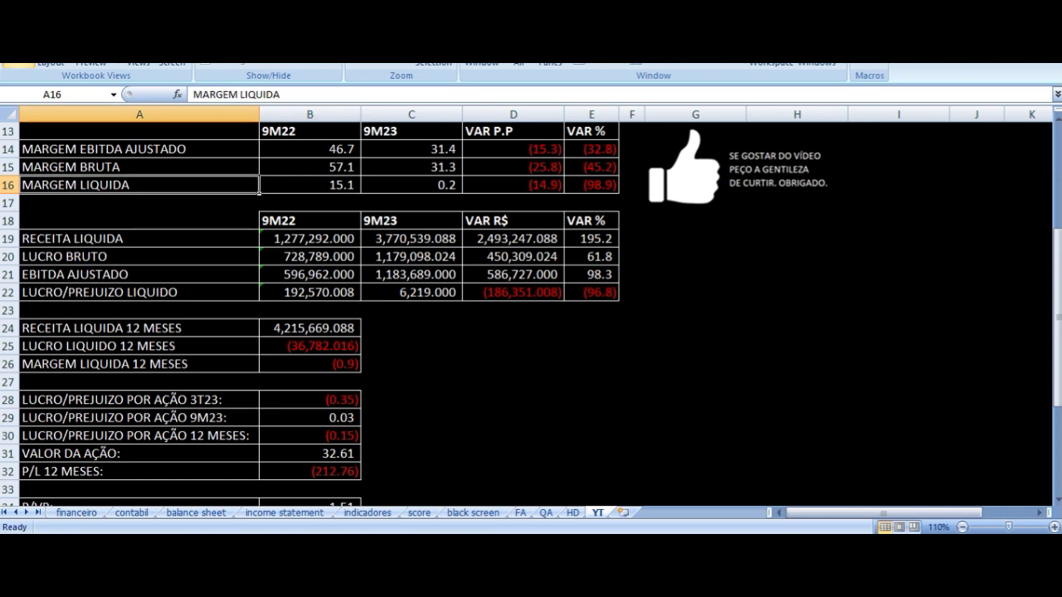
left_click(309, 184)
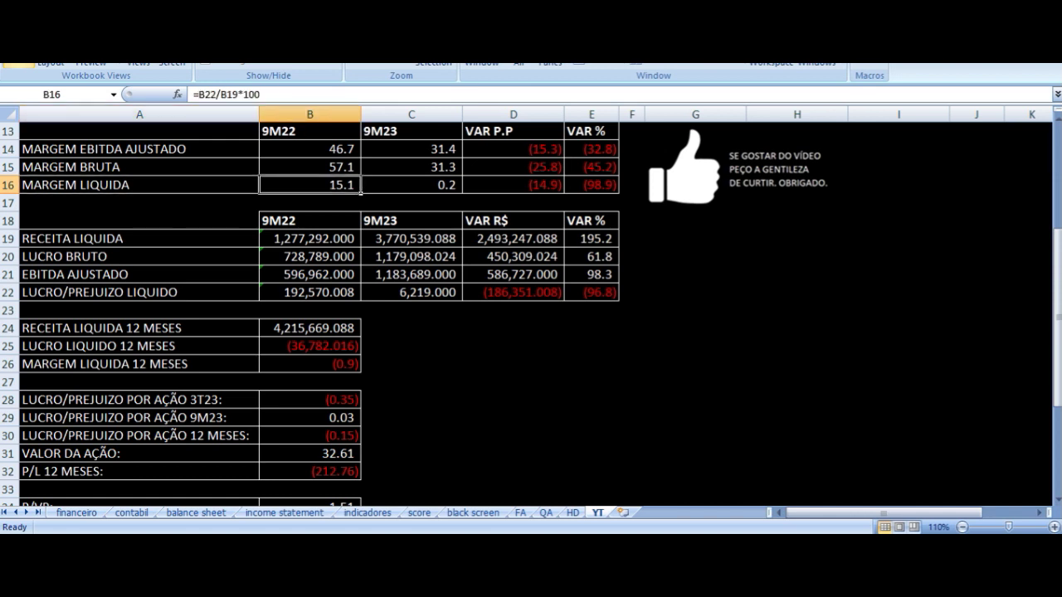
left_click(411, 184)
left_click(512, 184)
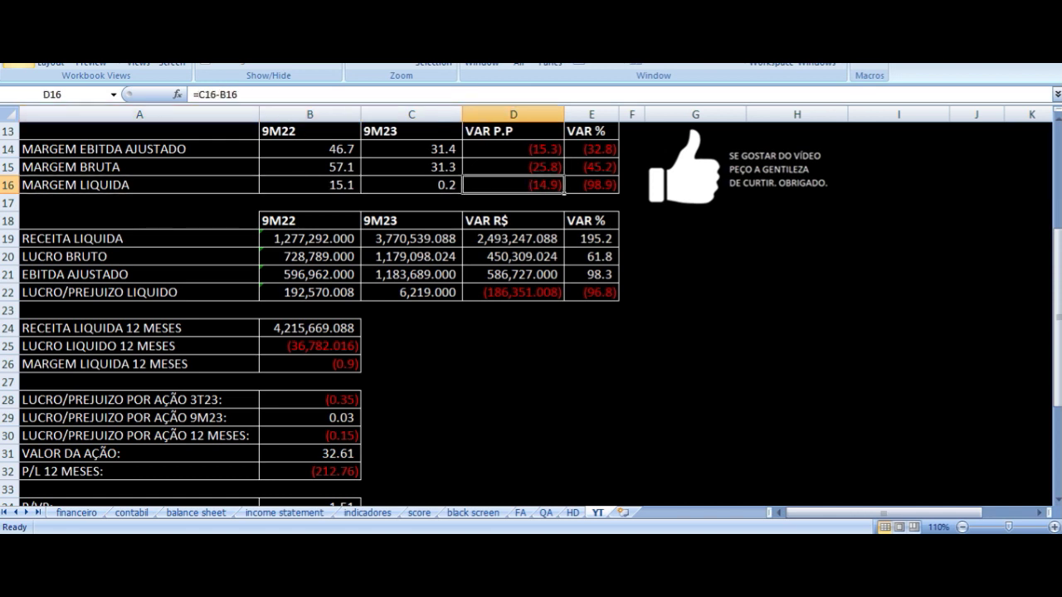
Examine the net revenue for 9M22 and 9M23 with its R$ variation in row 19
key("Down")
key("Down")
key("Down")
key("Left")
key("Left")
key("Left")
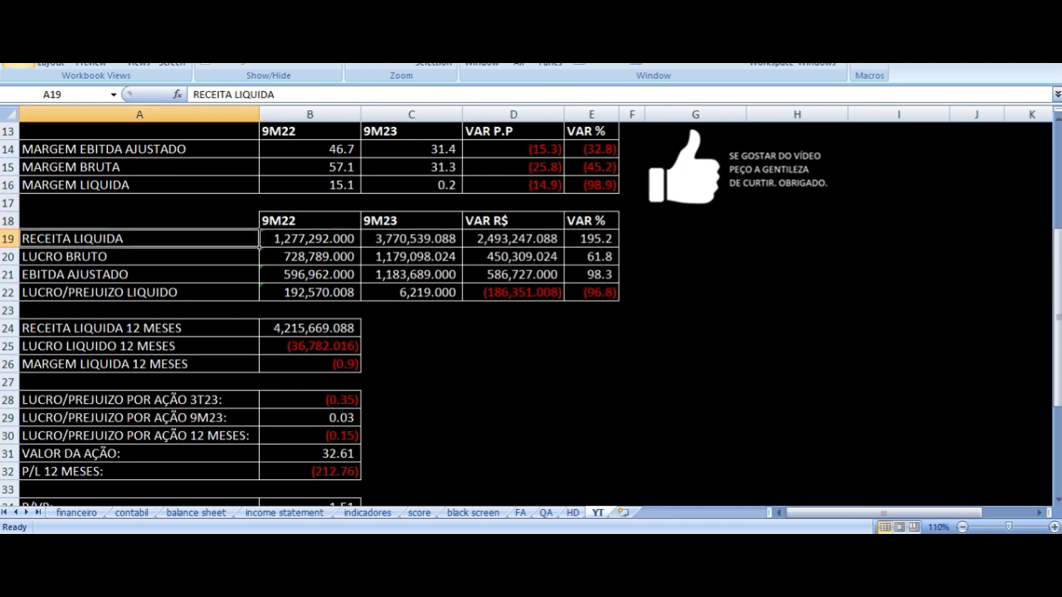
key("Right")
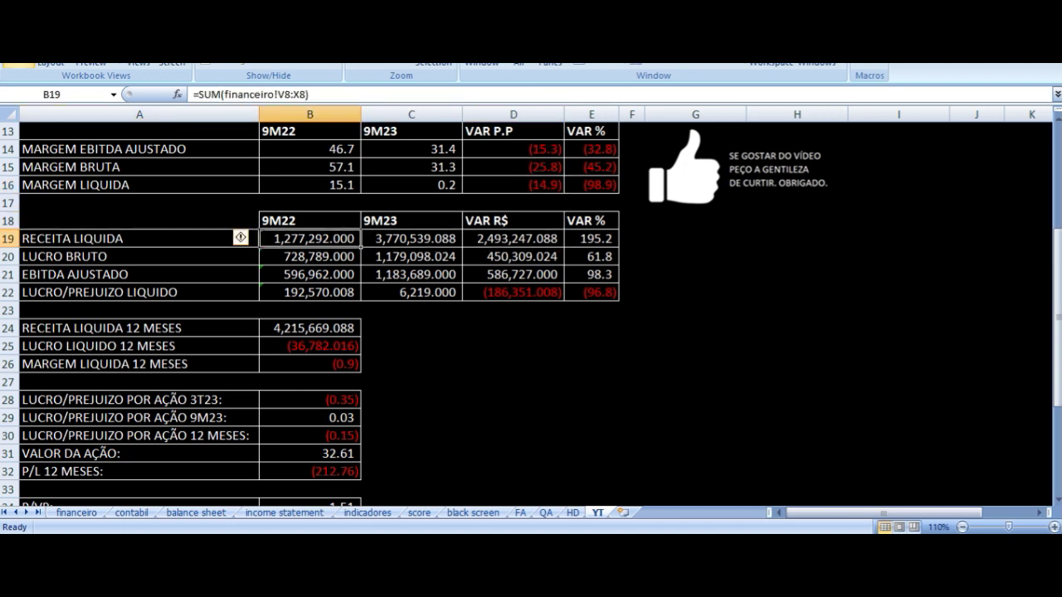
key("Right")
key("Right")
key("Right")
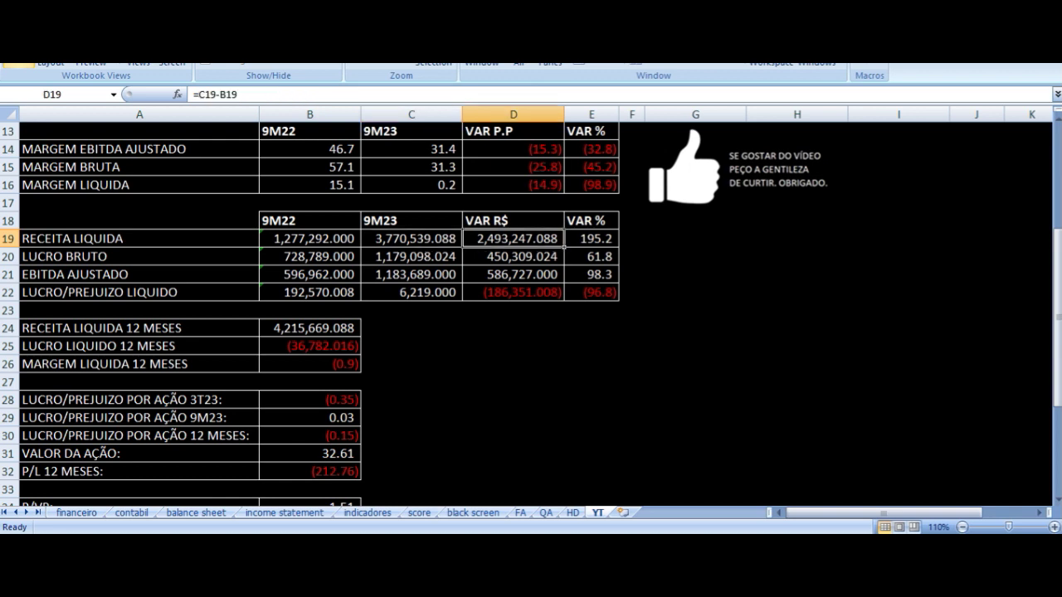
Examine the gross profit for 9M22 and 9M23 with its R$ and percentage variations in row 20
key("Down")
key("Left")
key("Left")
key("Left")
key("Left")
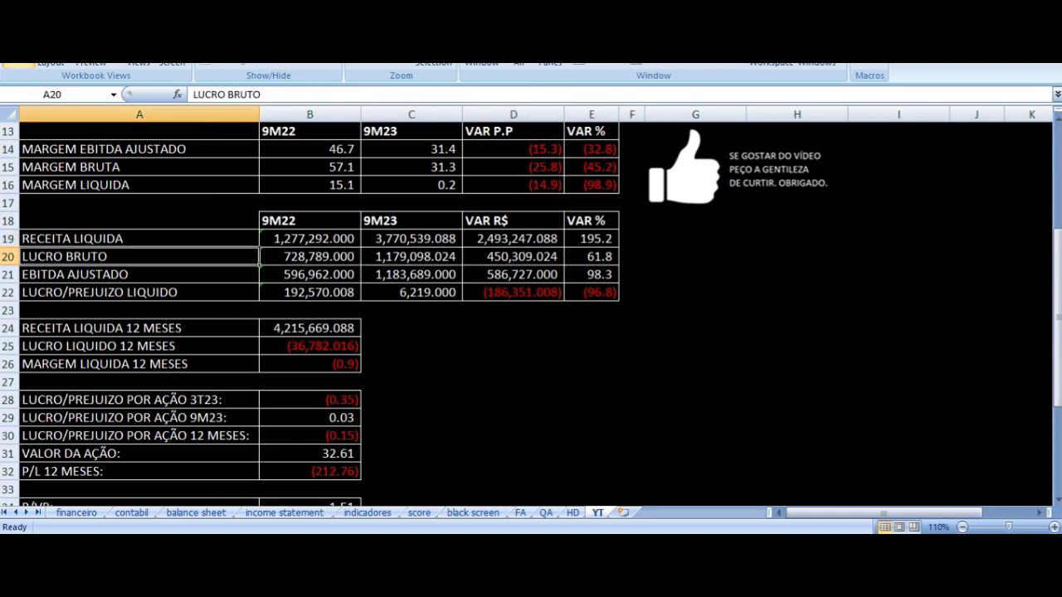
key("Right")
key("Right")
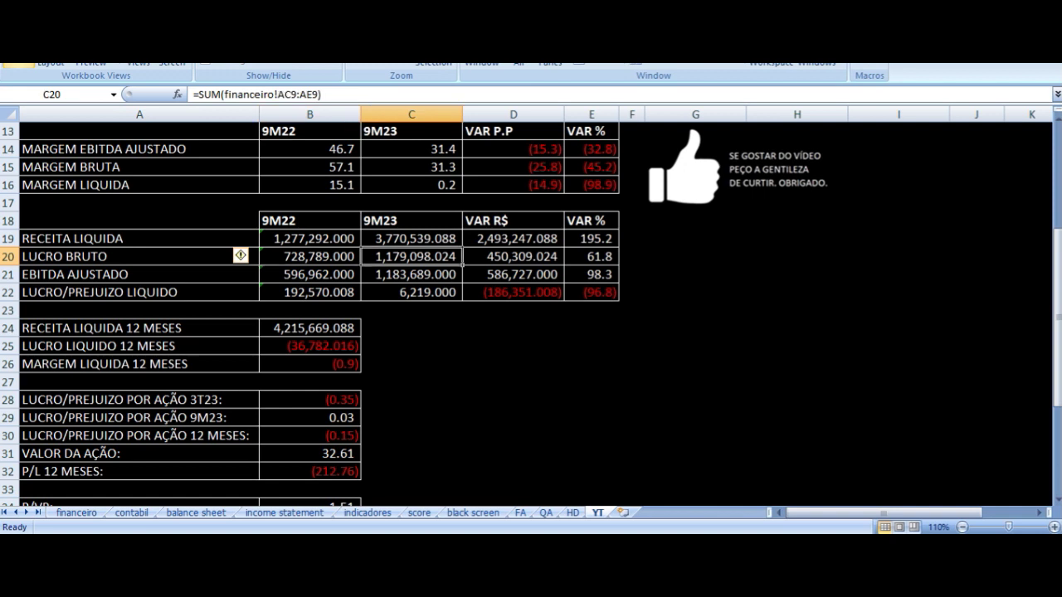
key("Right")
key("Right")
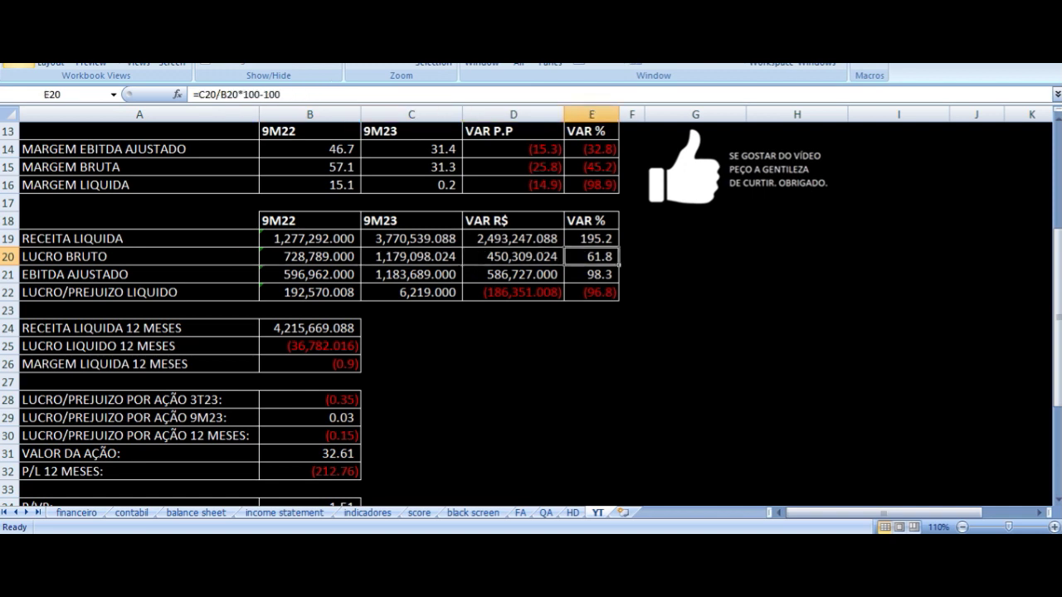
Examine the adjusted EBITDA for 9M22 and 9M23 with its R$ and percentage variations in row 21
key("Down")
key("Left")
key("Left")
key("Left")
key("Left")
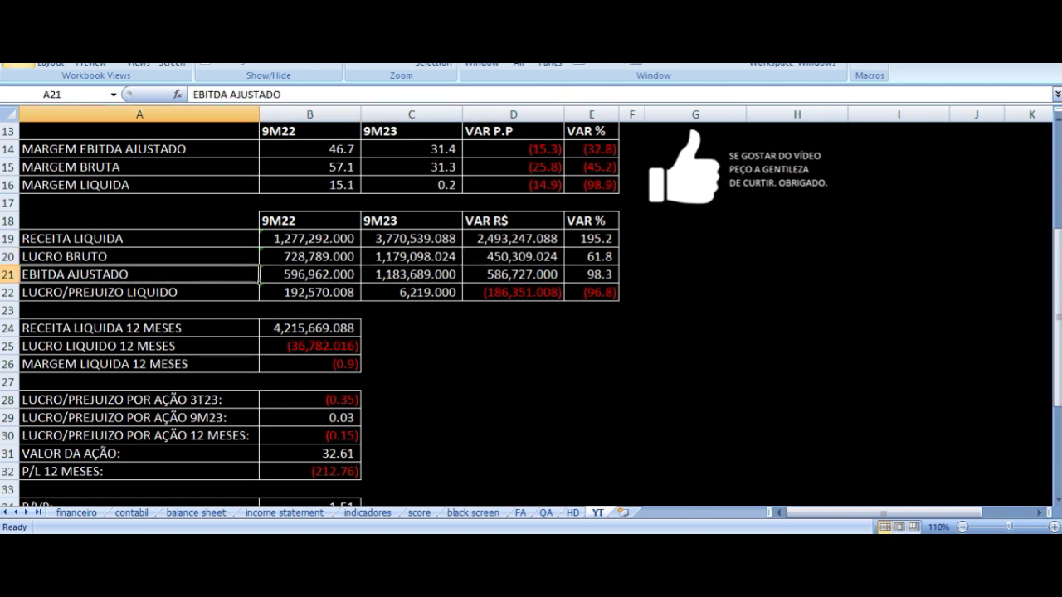
key("Right")
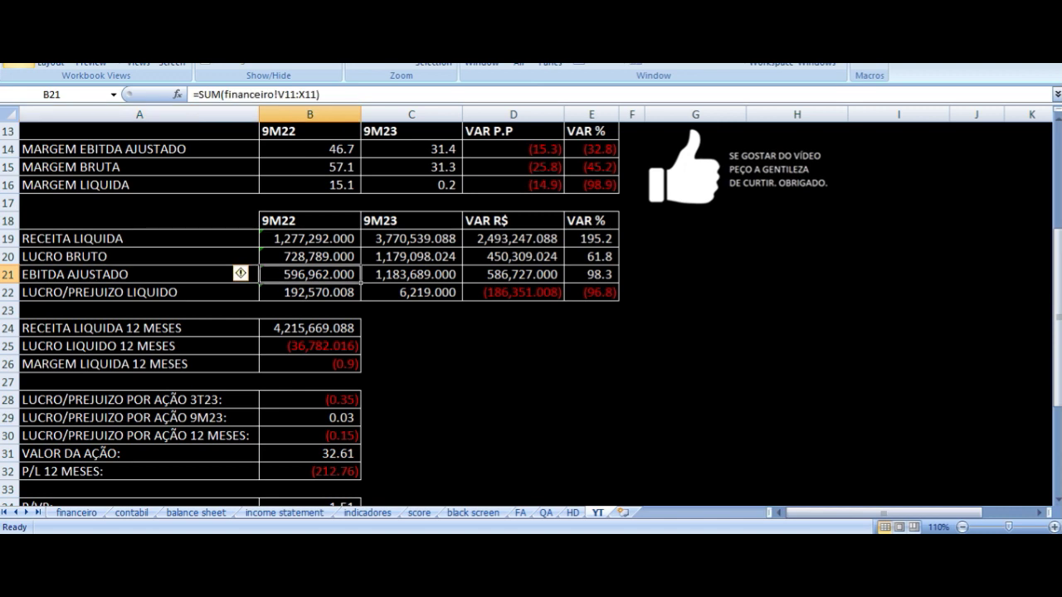
key("Right")
key("Right")
key("Right")
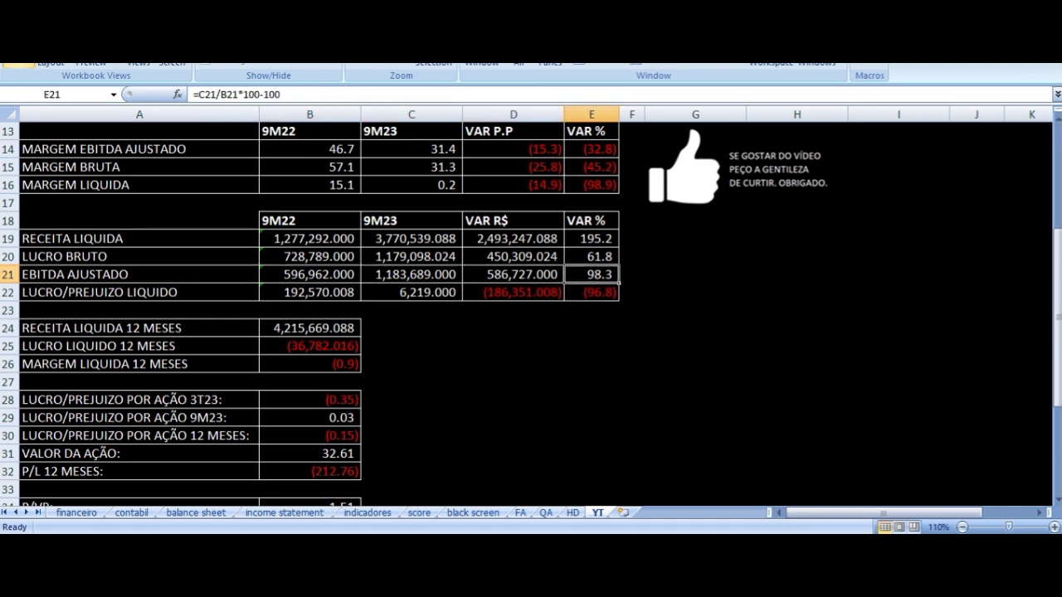
Examine the net profit/loss for 9M22 and 9M23 with its R$ and percentage variations in row 22
key("Down")
key("Left")
key("Left")
key("Left")
key("Left")
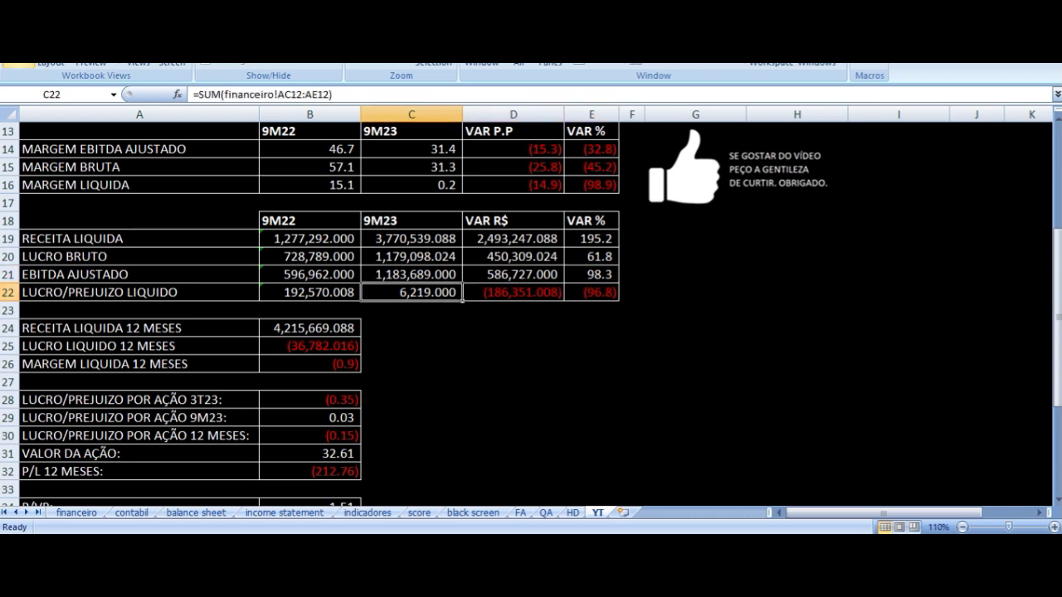
key("Right")
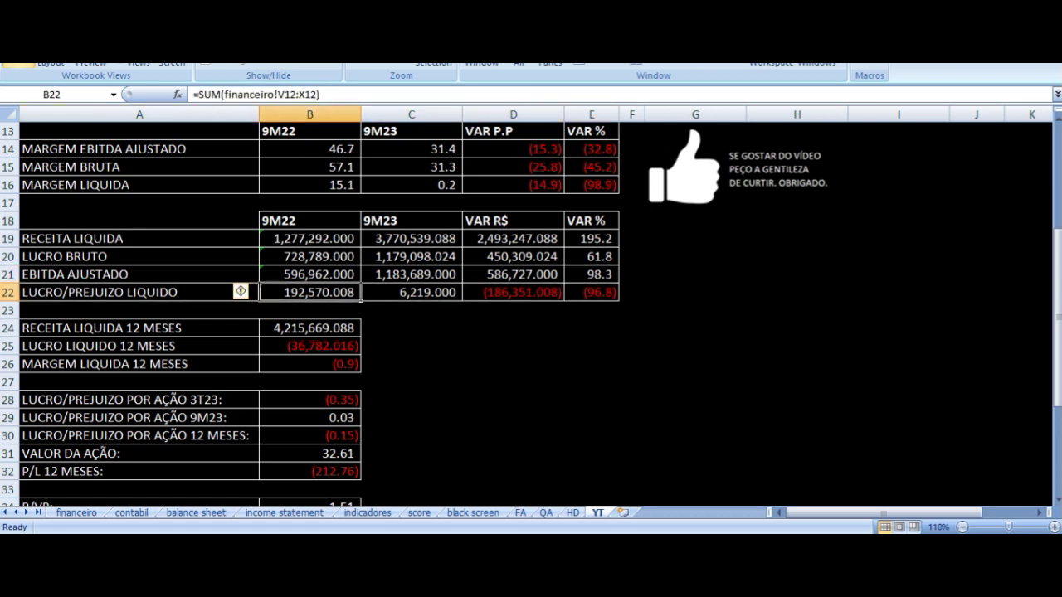
left_click(411, 292)
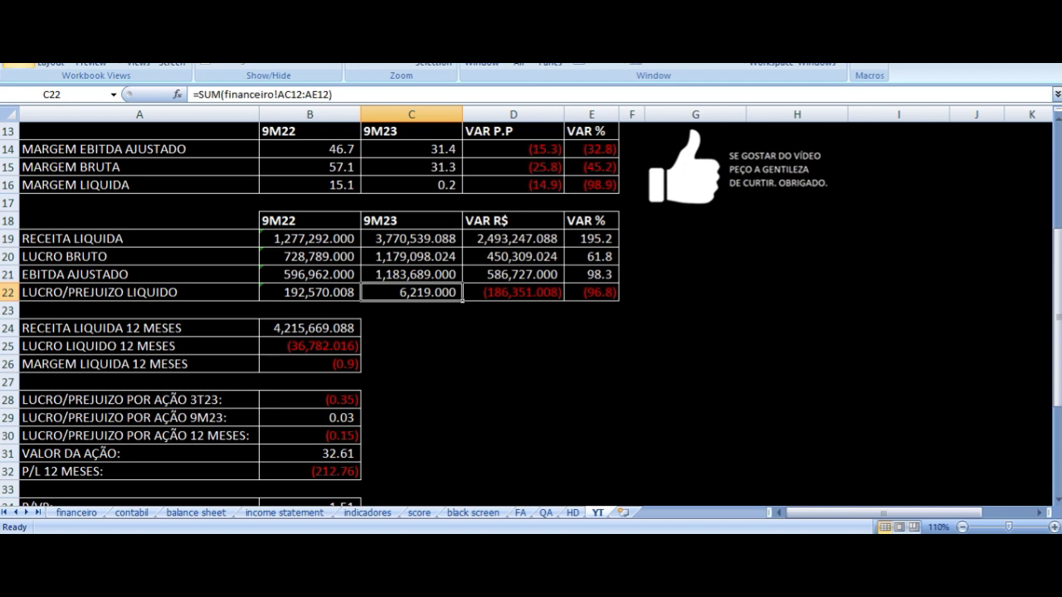
left_click(513, 292)
left_click(591, 292)
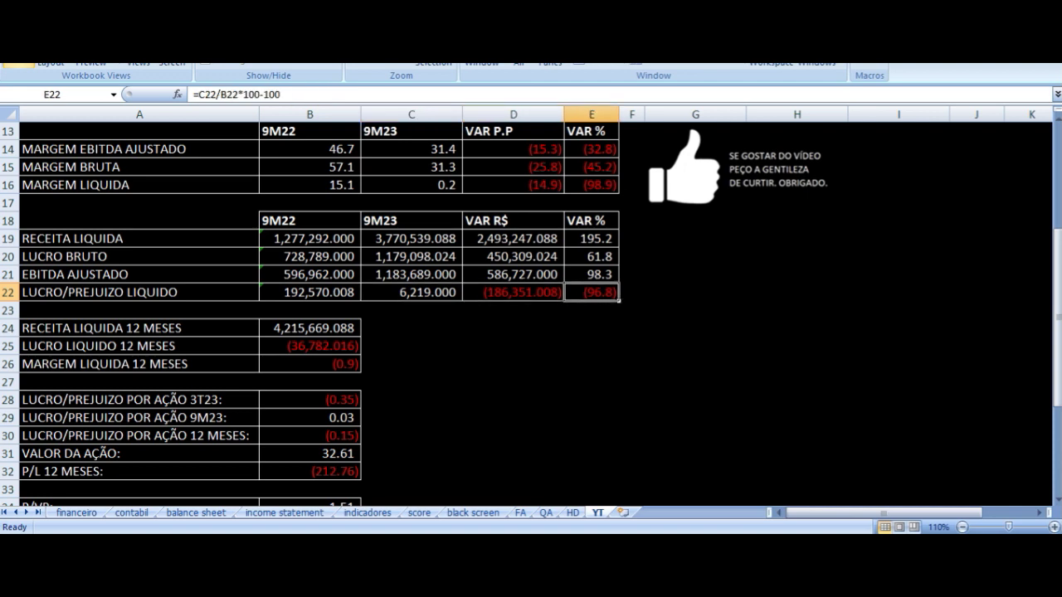
key("Left")
key("Left")
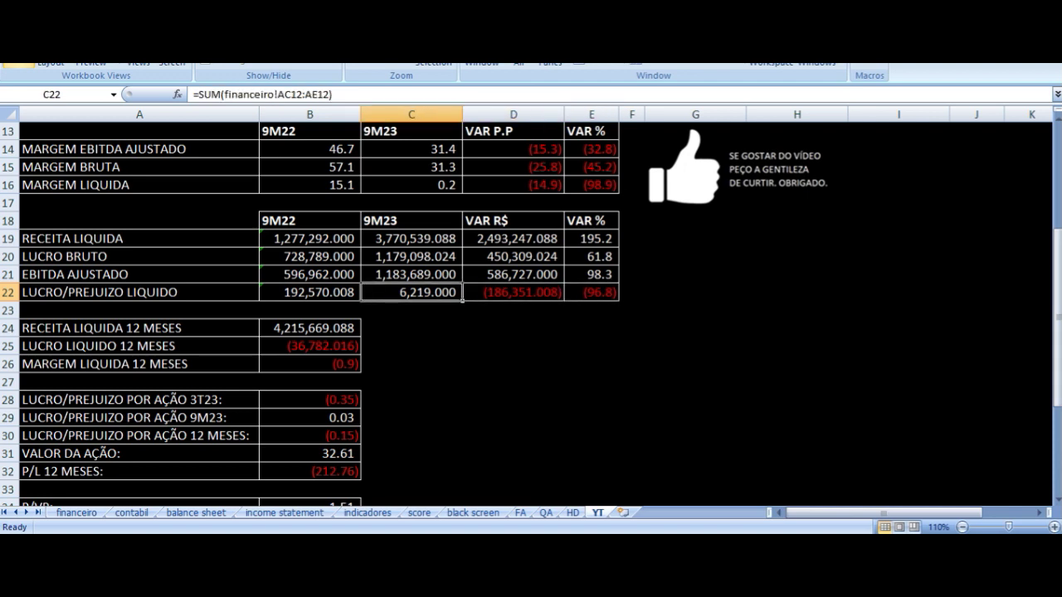
key("Right")
key("Right")
key("Right")
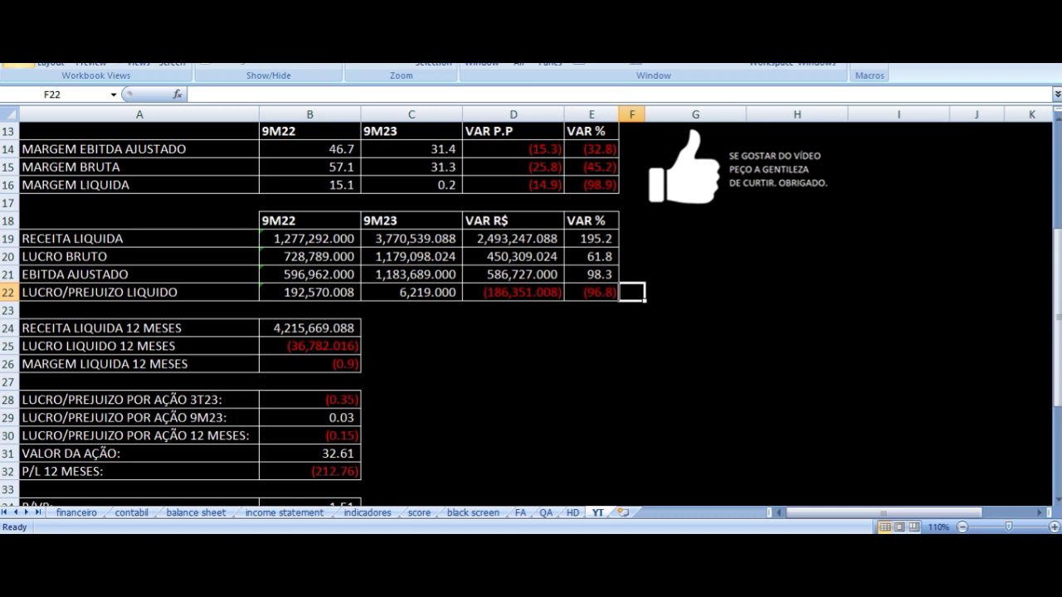
Review the 12-month net revenue, net profit and net margin in rows 24 to 26
key("Down")
key("Left")
key("Left")
key("Left")
key("Left")
key("Left")
key("Down")
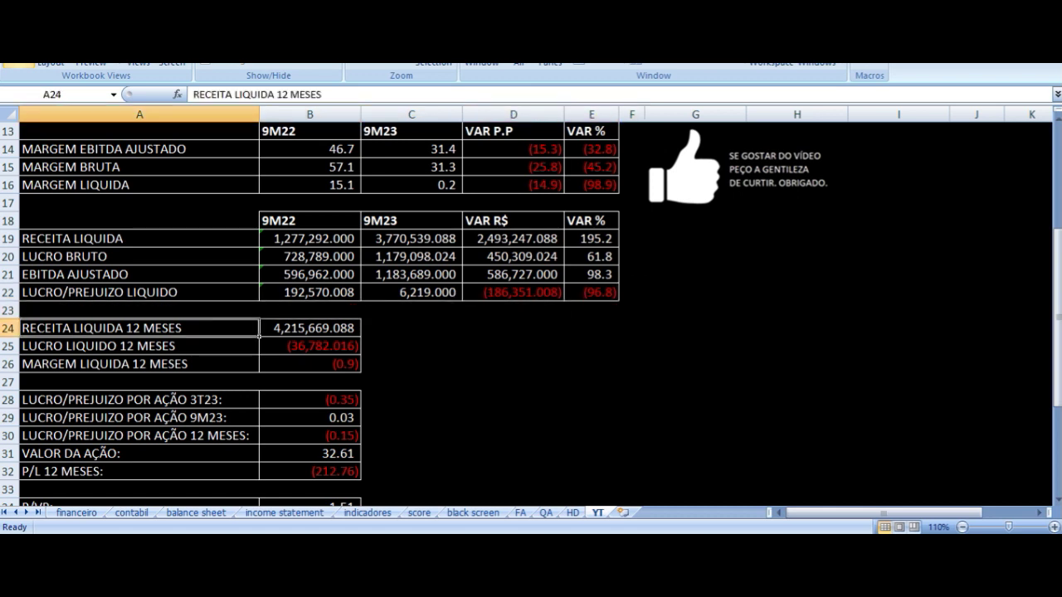
key("Right")
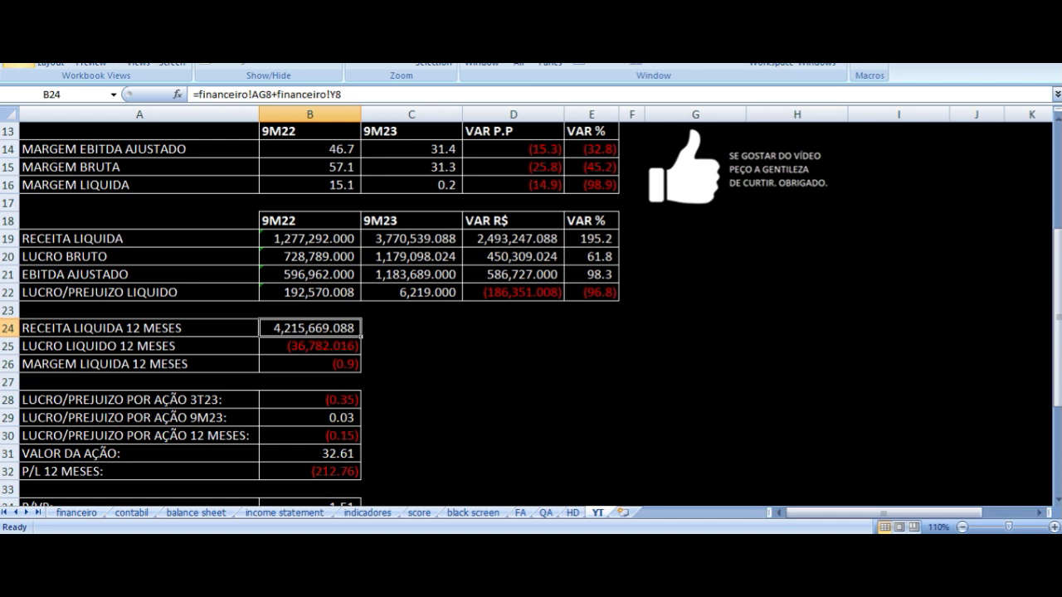
key("Down")
key("Left")
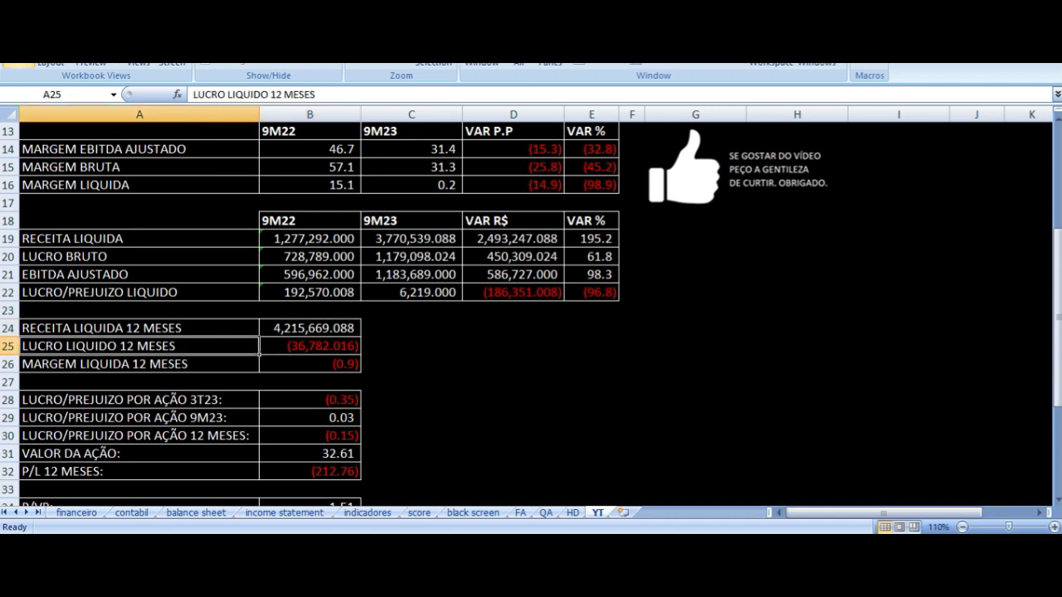
key("Right")
key("Down")
key("Left")
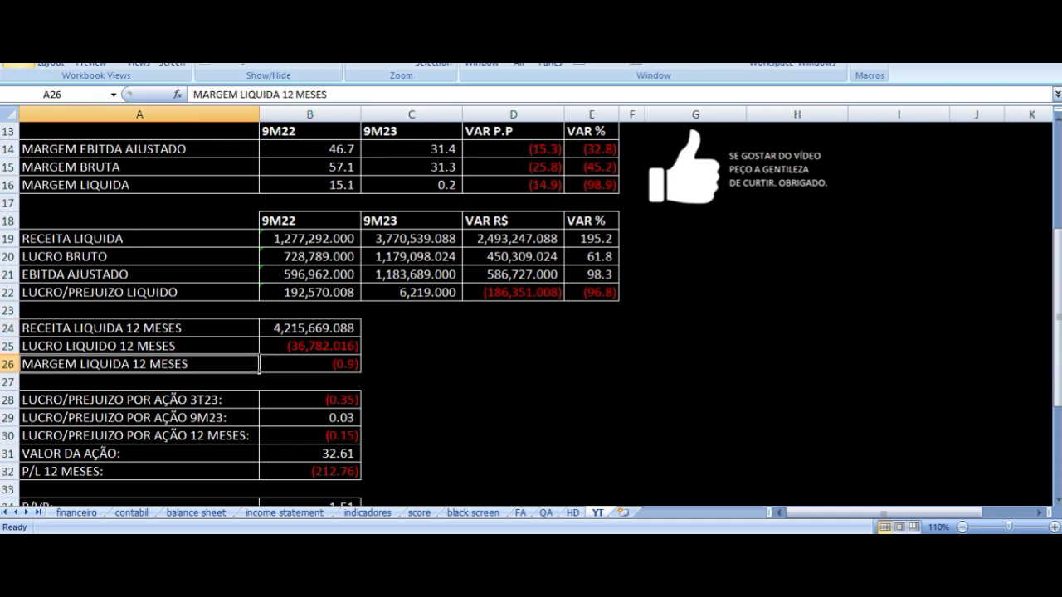
key("Right")
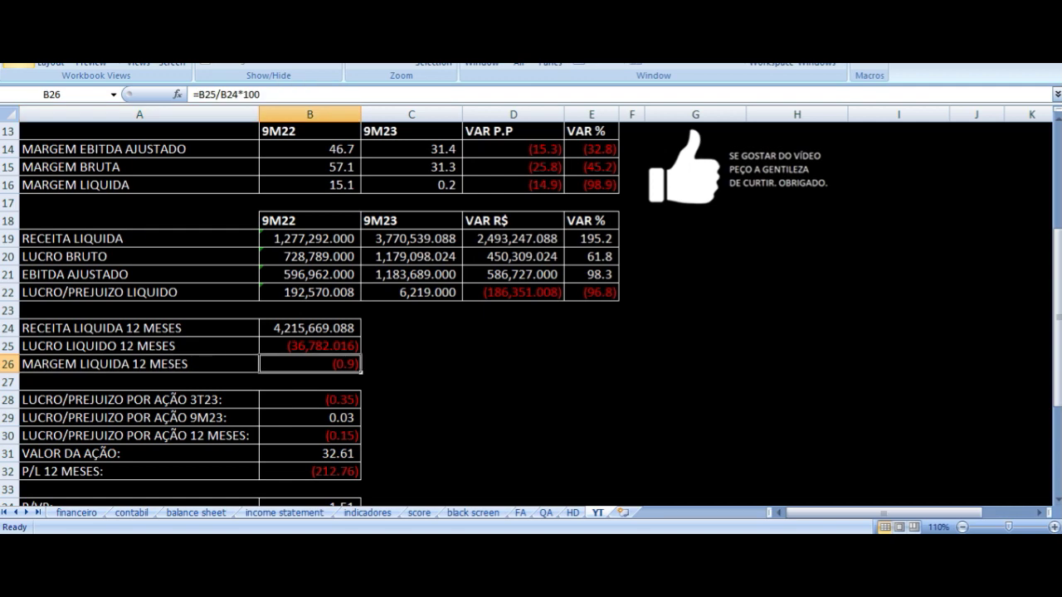
Review the profit/loss per share for 3T23, 9M23 and 12 months in rows 28 to 30
scroll(254, 341, "down", 2)
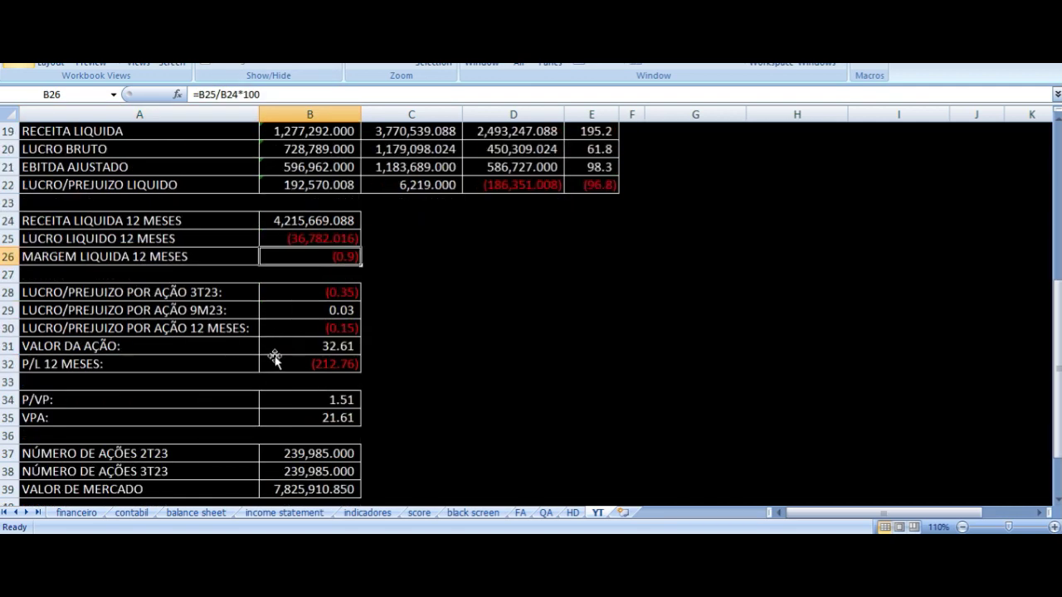
left_click(320, 296)
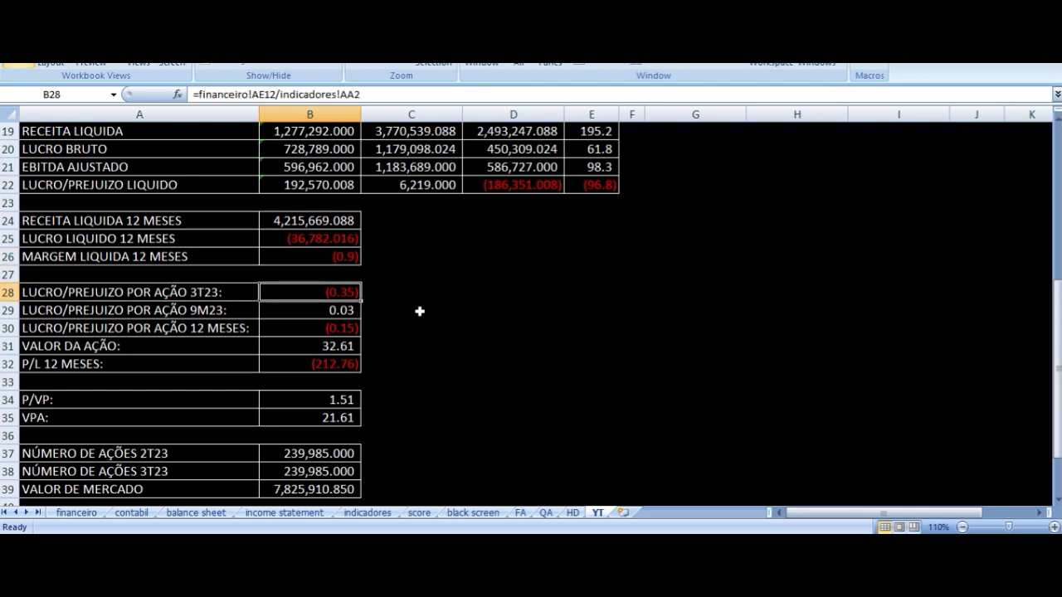
key("Down")
key("Left")
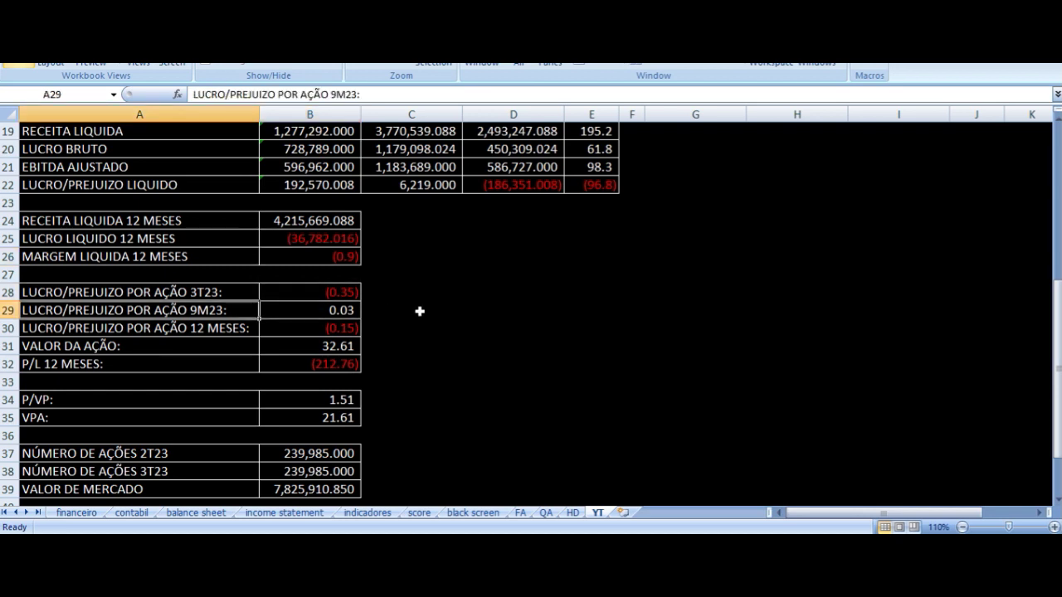
key("Right")
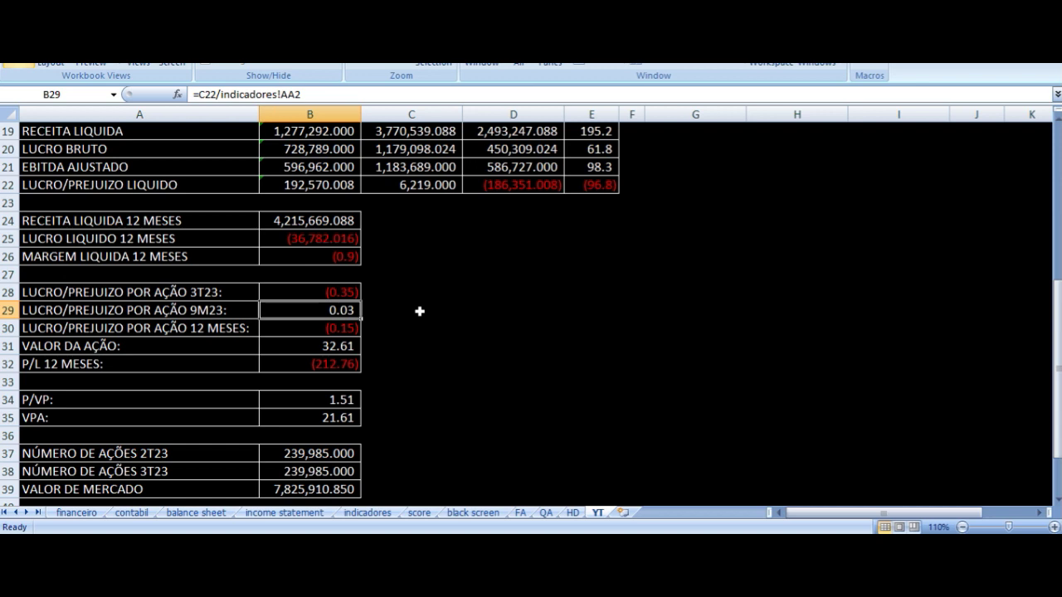
key("Down")
key("Left")
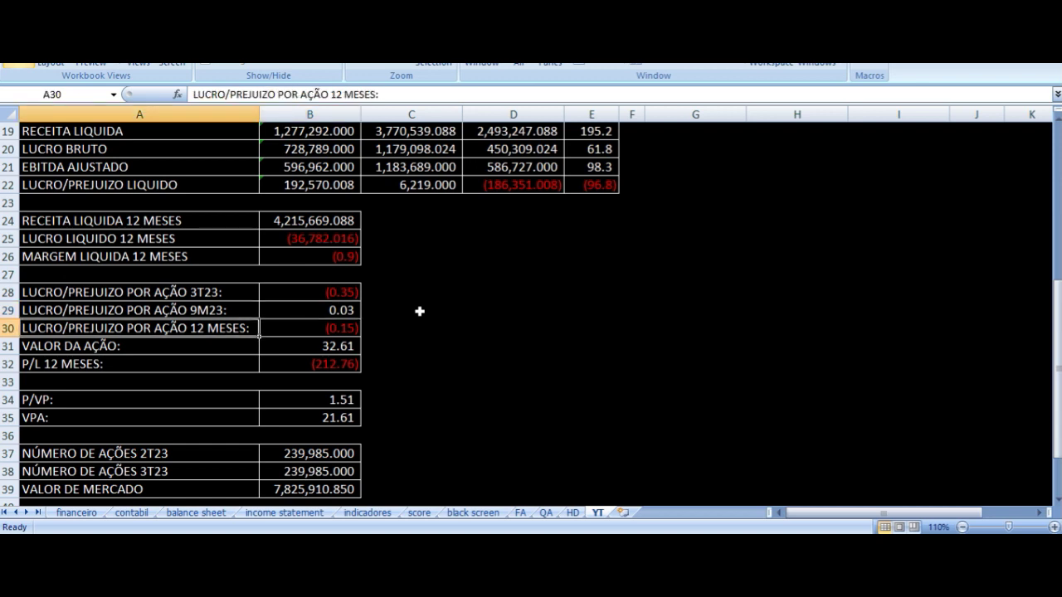
key("Right")
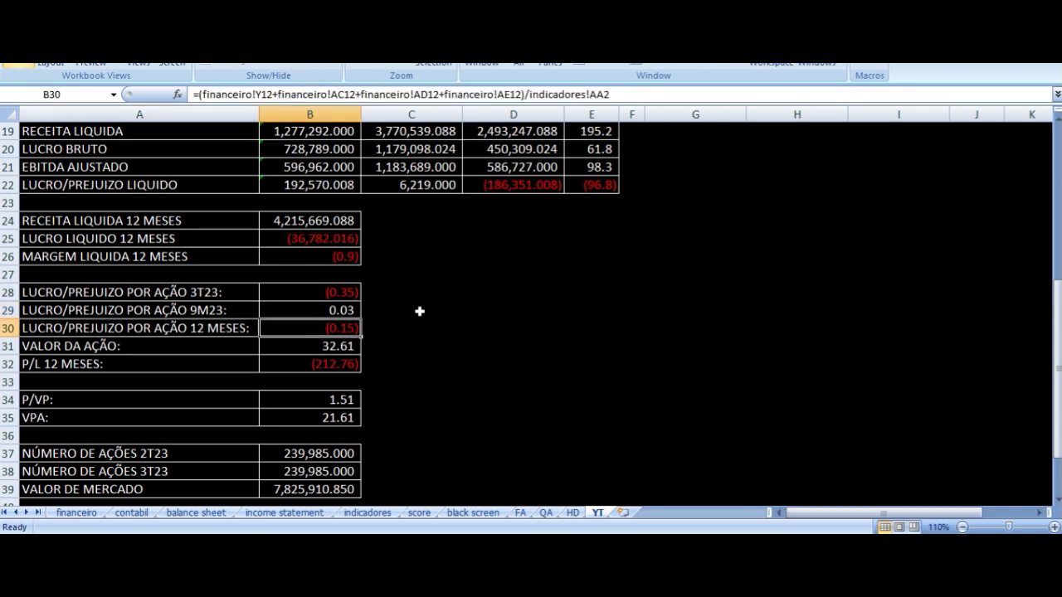
Examine the share value and the 12-month P/L ratio in rows 31 and 32
key("Down")
key("Left")
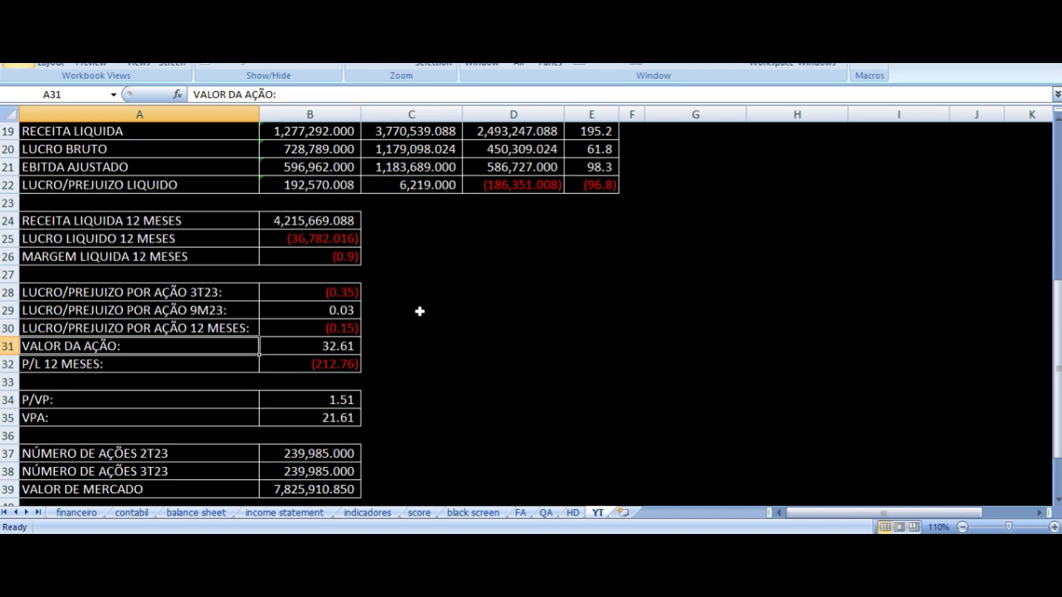
key("Right")
key("Down")
key("Left")
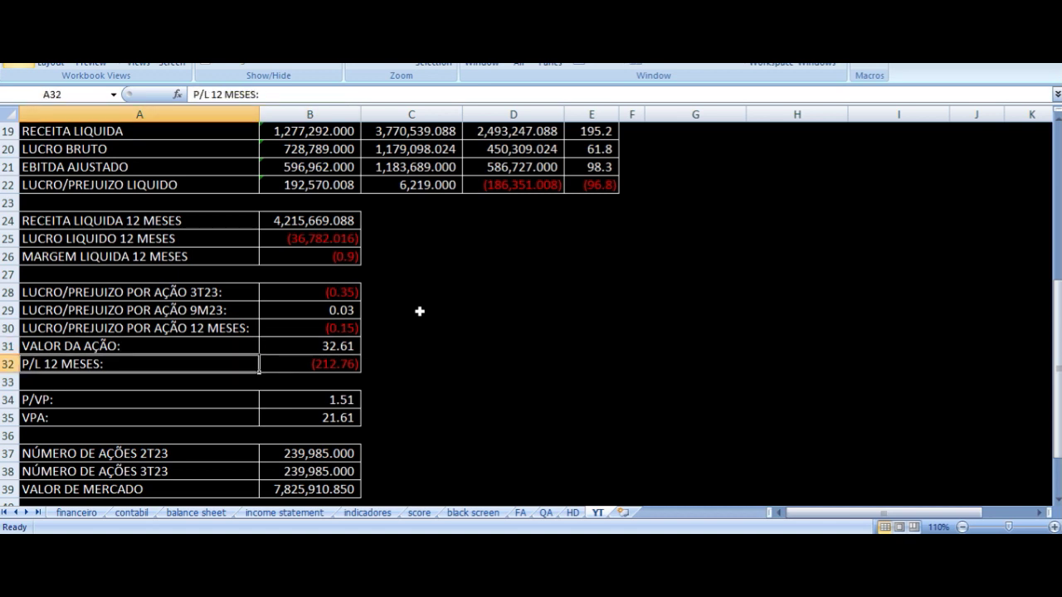
key("Right")
key("Left")
Examine the P/VP ratio and the VPA in rows 34 and 35
key("Down")
key("Down")
key("Down")
key("Up")
key("Right")
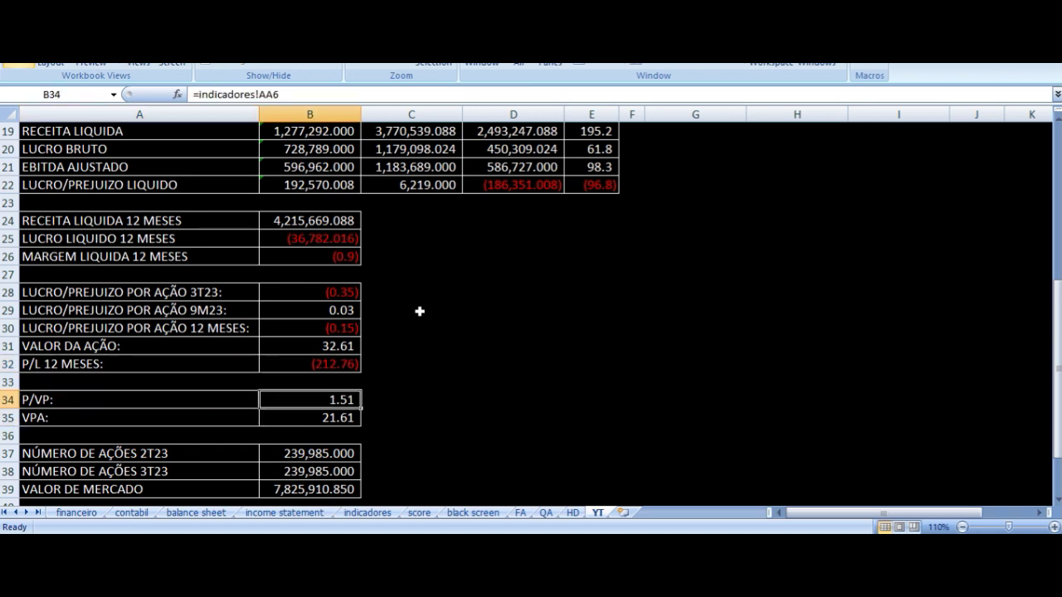
key("Down")
key("Left")
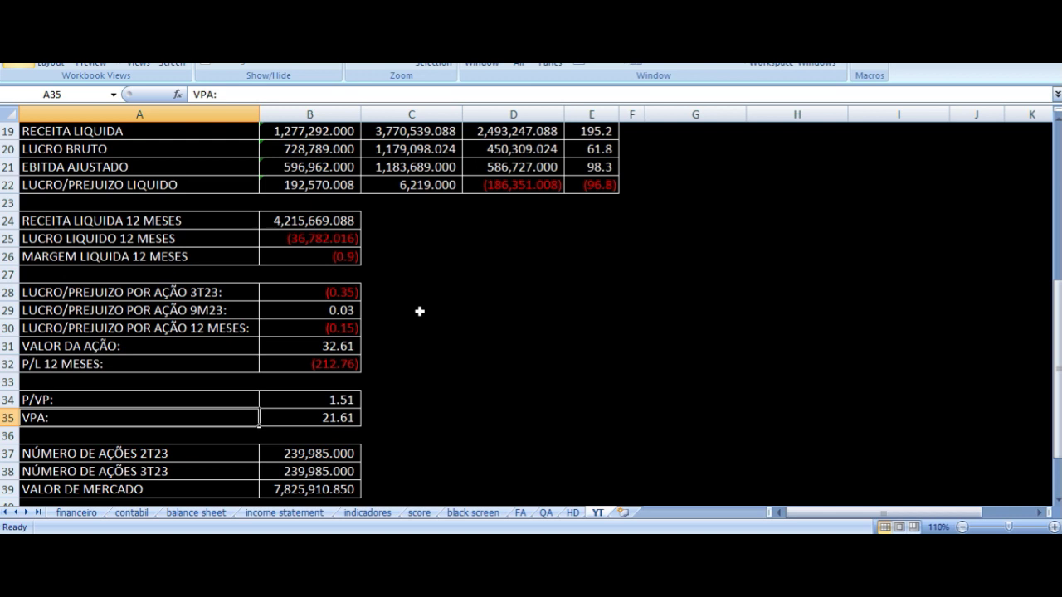
key("Right")
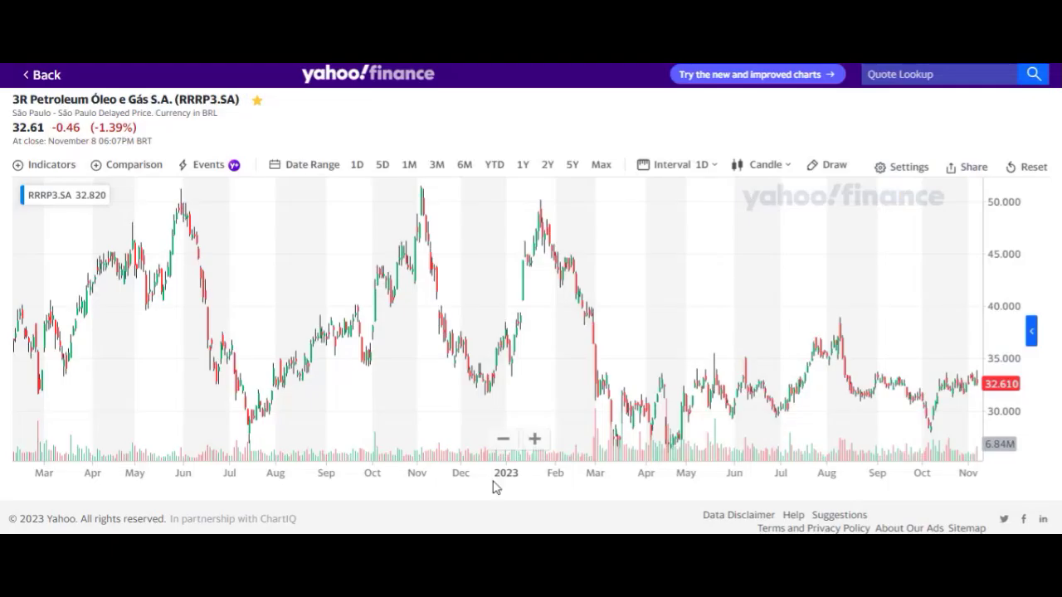
View the full RRRP3.SA price history on the Yahoo Finance chart, zoomed out to the start of trading, and return to the Excel workbook
scroll(398, 356, "down", 5)
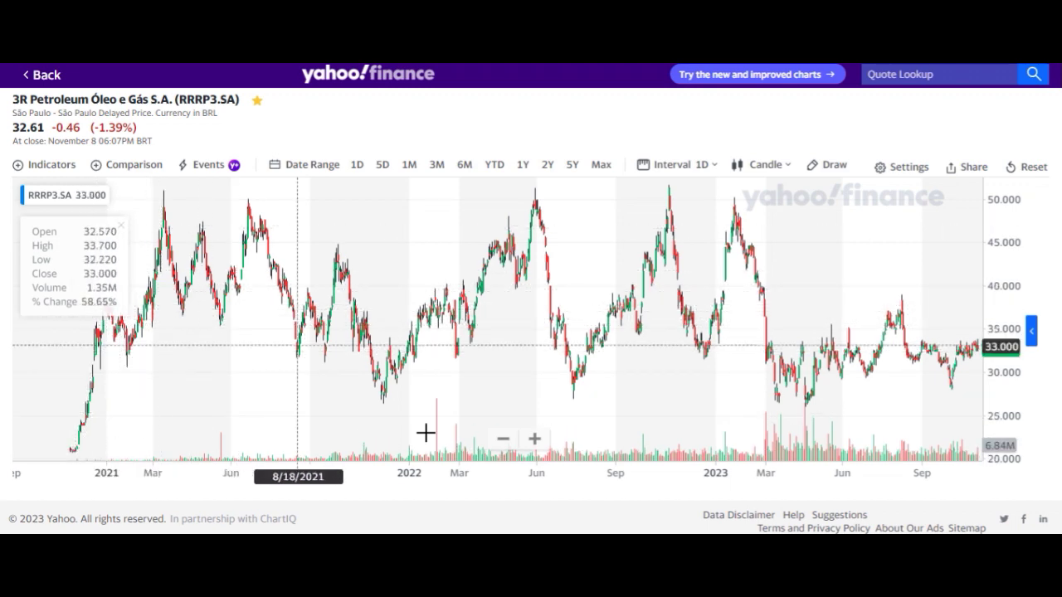
left_click(592, 542)
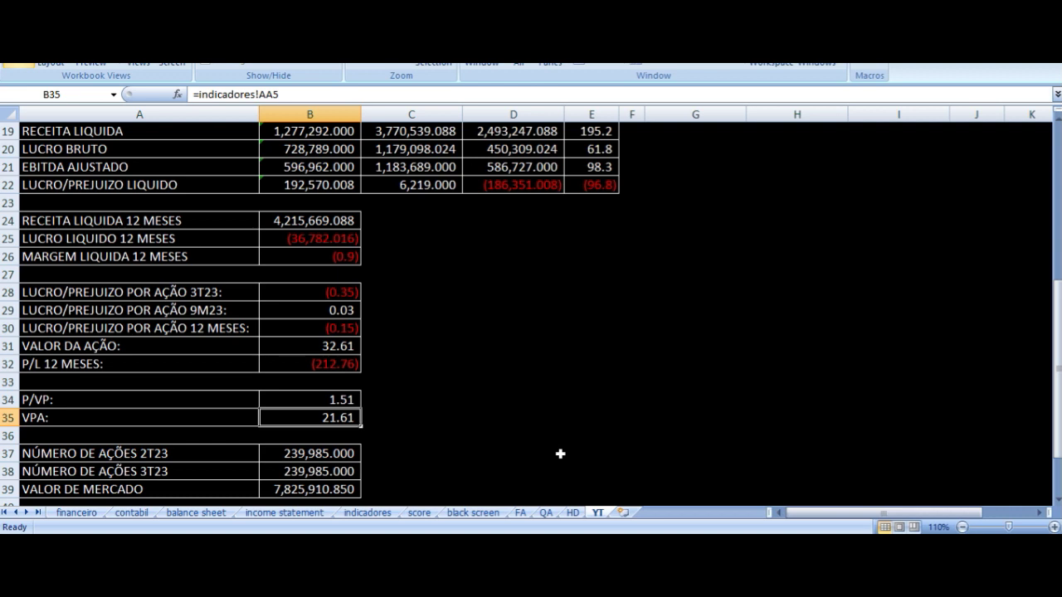
Compare the share value in row 31 with the VPA in row 35 and the P/VP in row 34
key("Left")
key("Right")
key("Up")
key("Up")
key("Up")
key("Up")
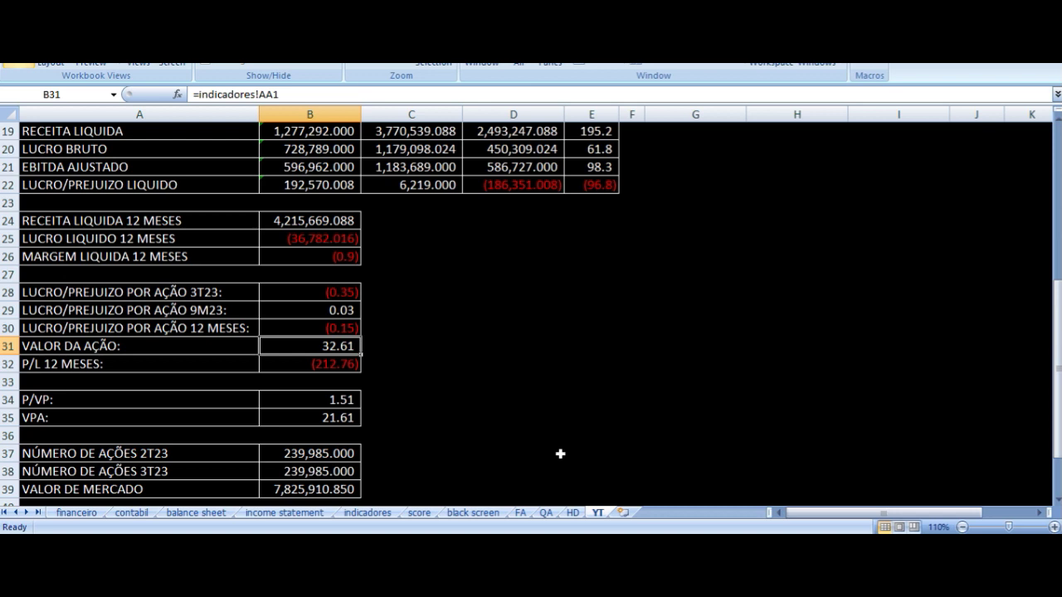
key("Down")
key("Down")
key("Down")
key("Down")
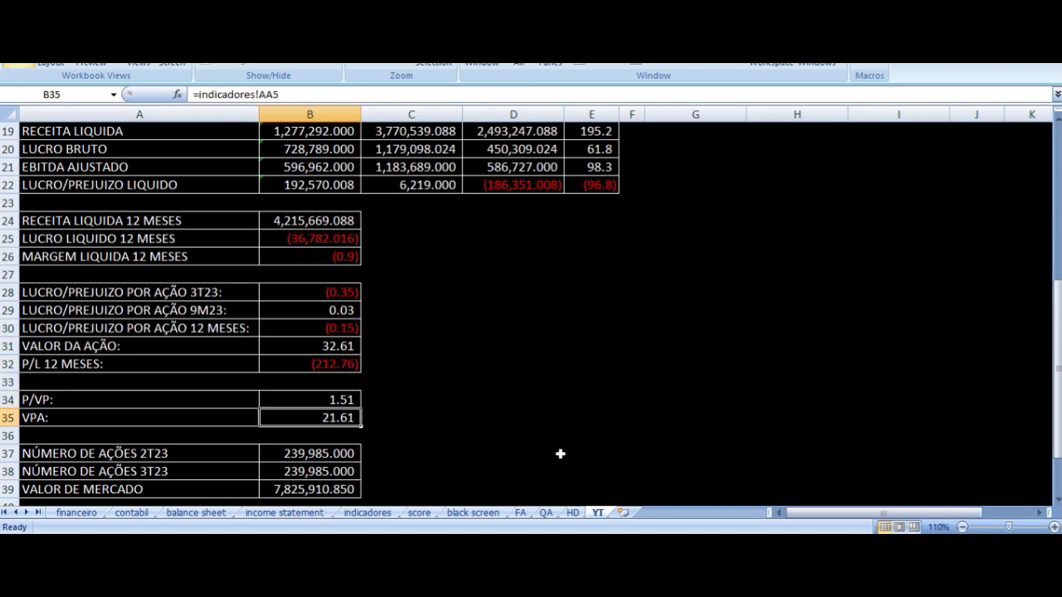
key("Left")
key("Right")
key("Up")
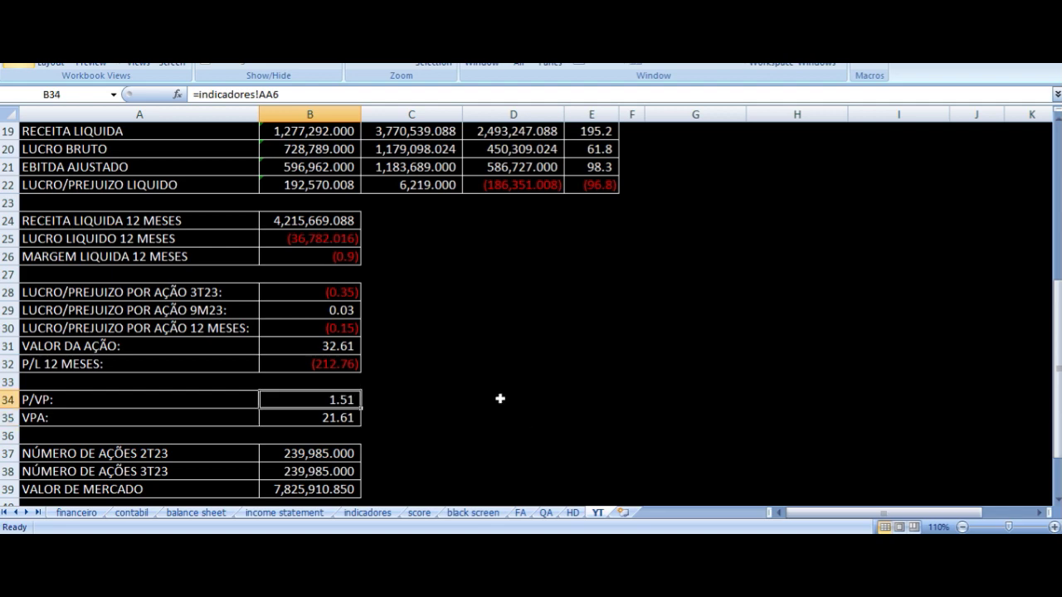
Review the number of shares for 2T23 and 3T23 and the market value in rows 37 to 39
scroll(481, 384, "down", 3)
left_click(320, 293)
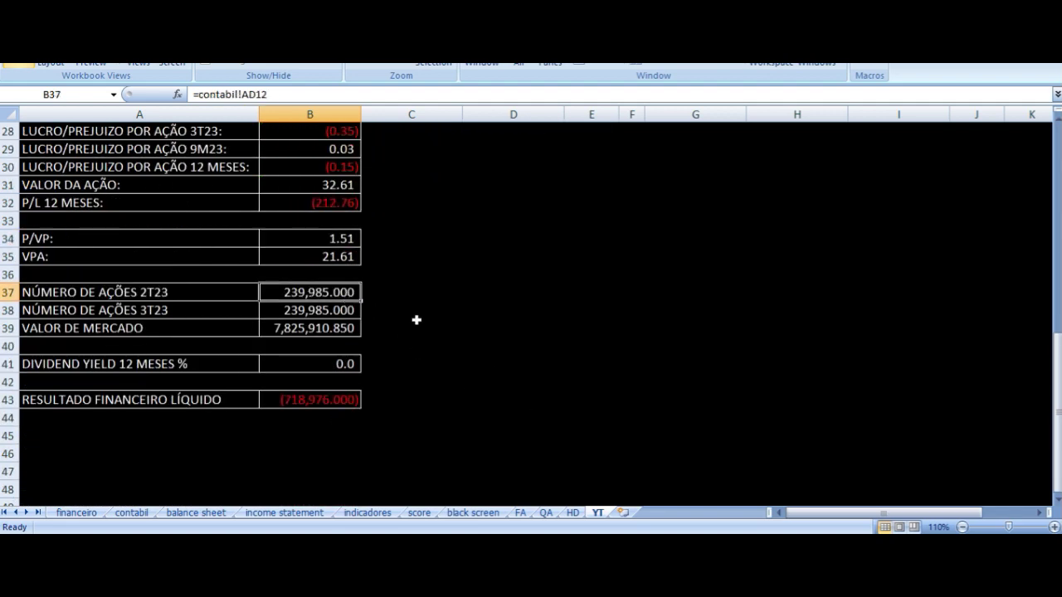
key("Left")
key("Right")
key("Down")
key("Down")
key("Left")
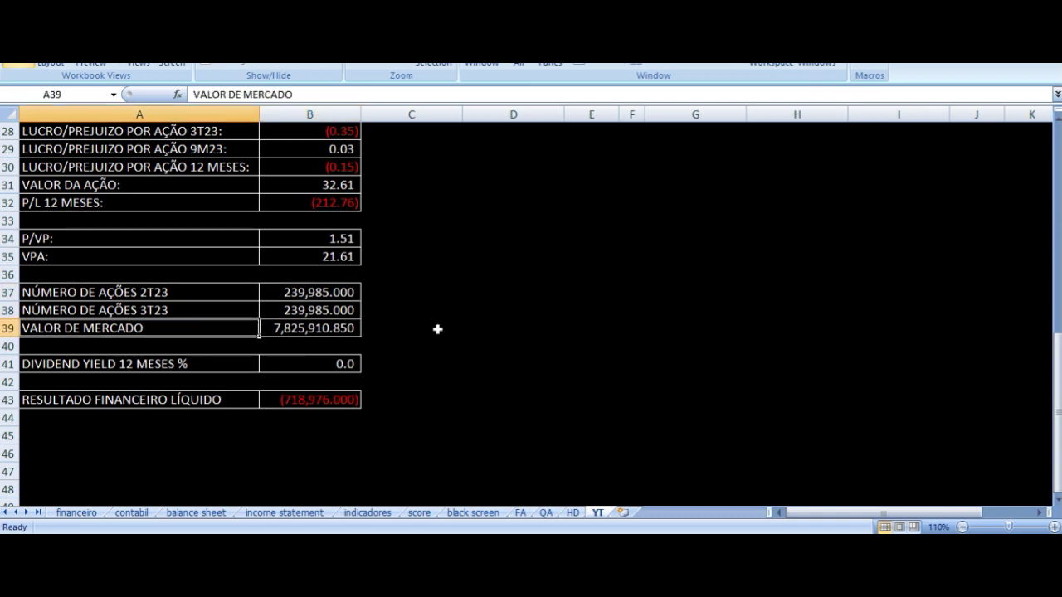
key("Right")
Examine the 12-month dividend yield in row 41 and the net financial result in row 43
key("Down")
key("Down")
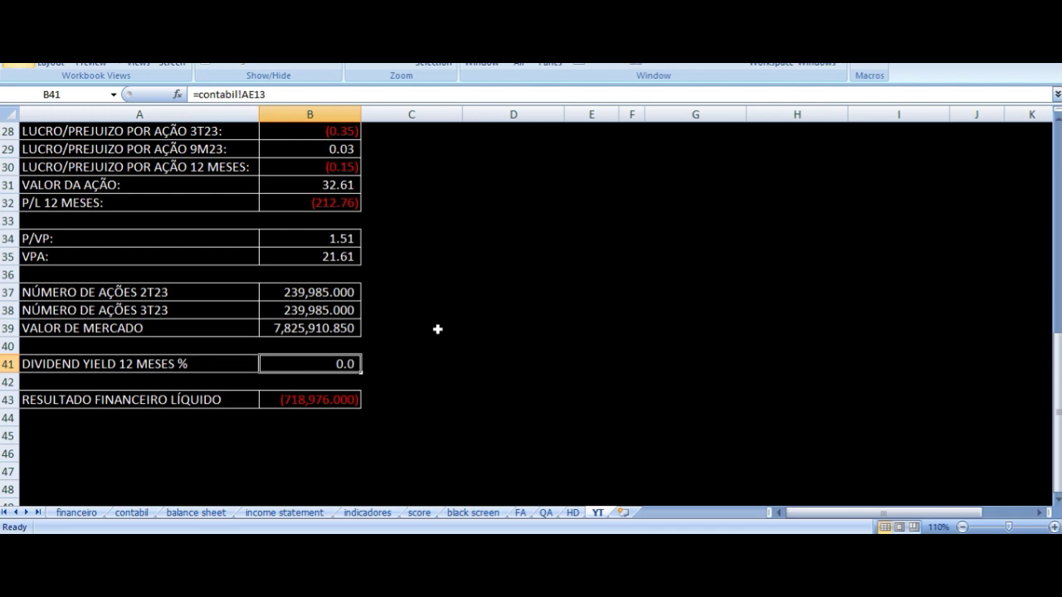
key("Left")
key("Down")
key("Down")
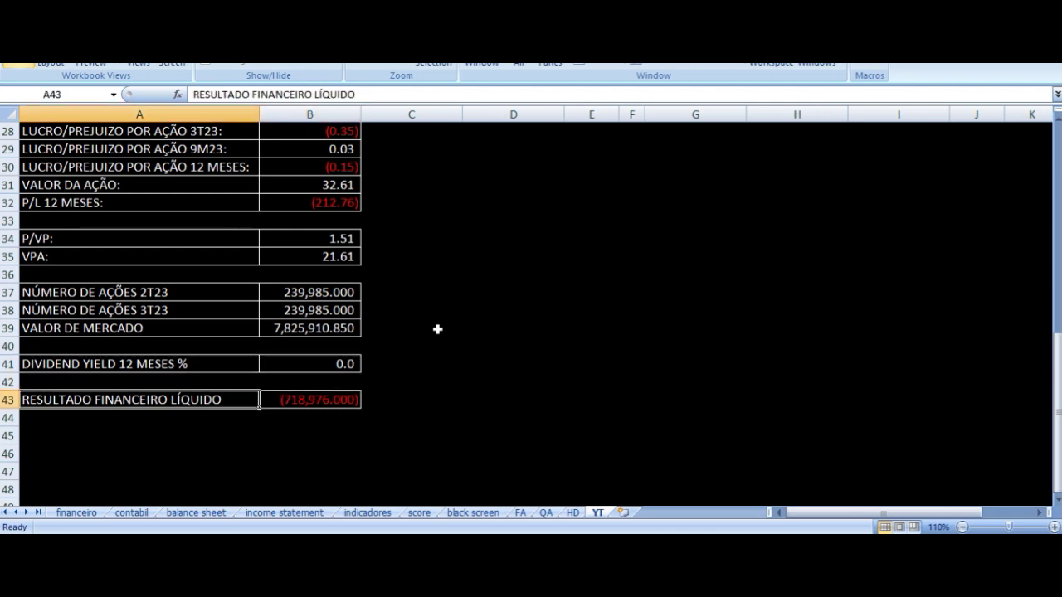
key("Right")
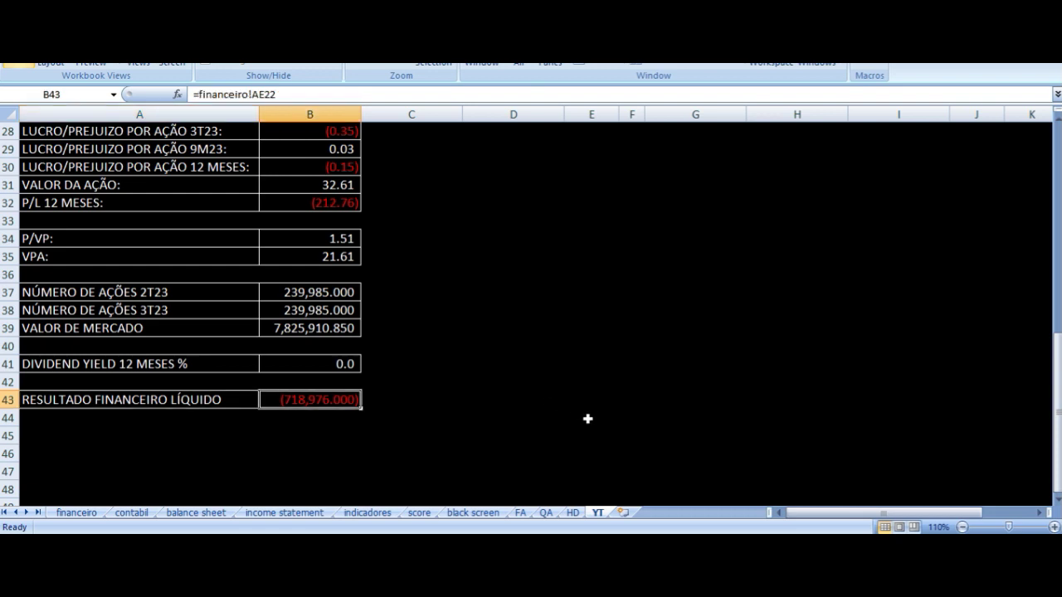
scroll(591, 413, "up", 9)
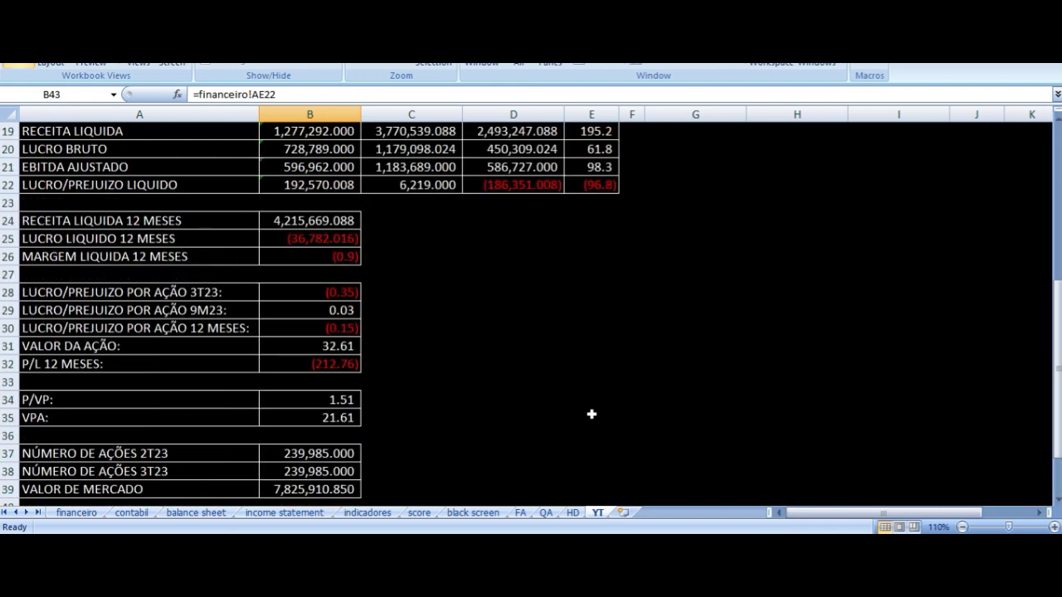